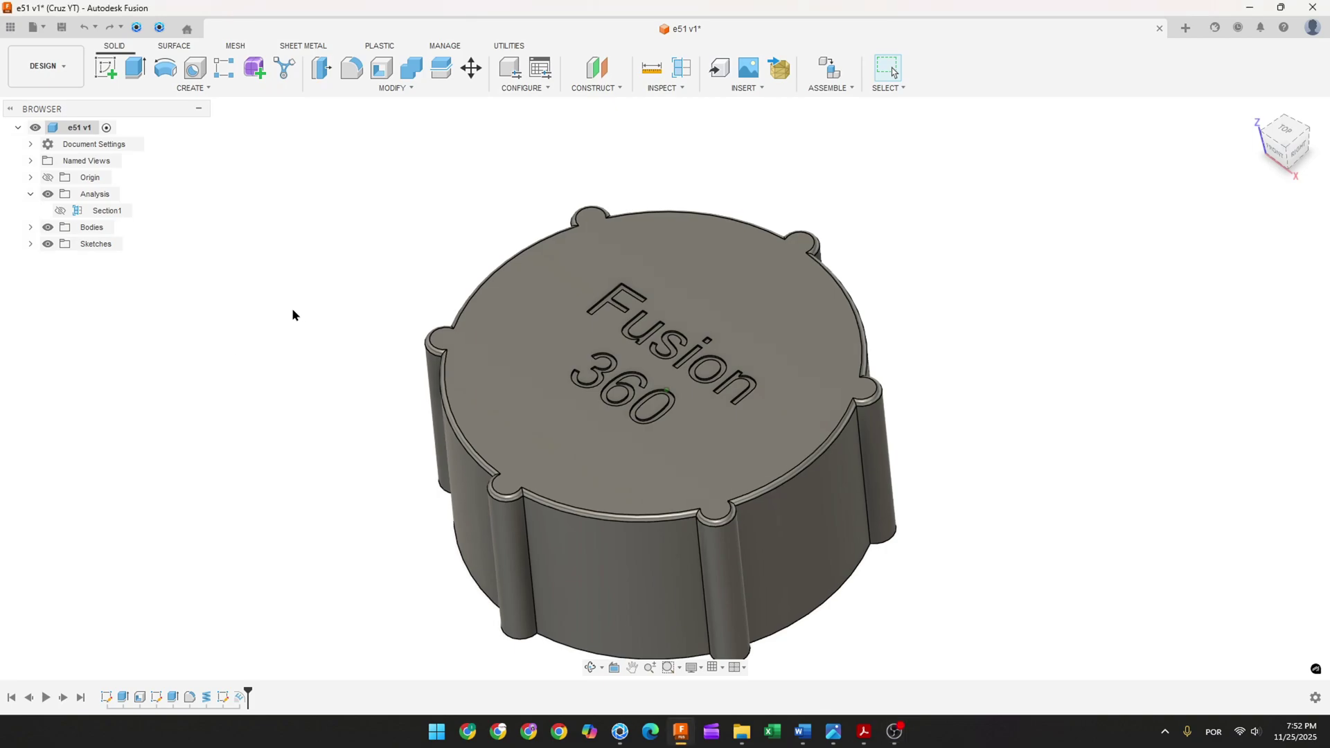
Step: Orbit to inspect the cap's underside, return to the home view, and replay the timeline from the start
{"action": "middle_click_drag", "start_coordinate": [292, 308], "coordinate": [443, 345], "text": "shift"}
{"action": "key", "text": "F6"}
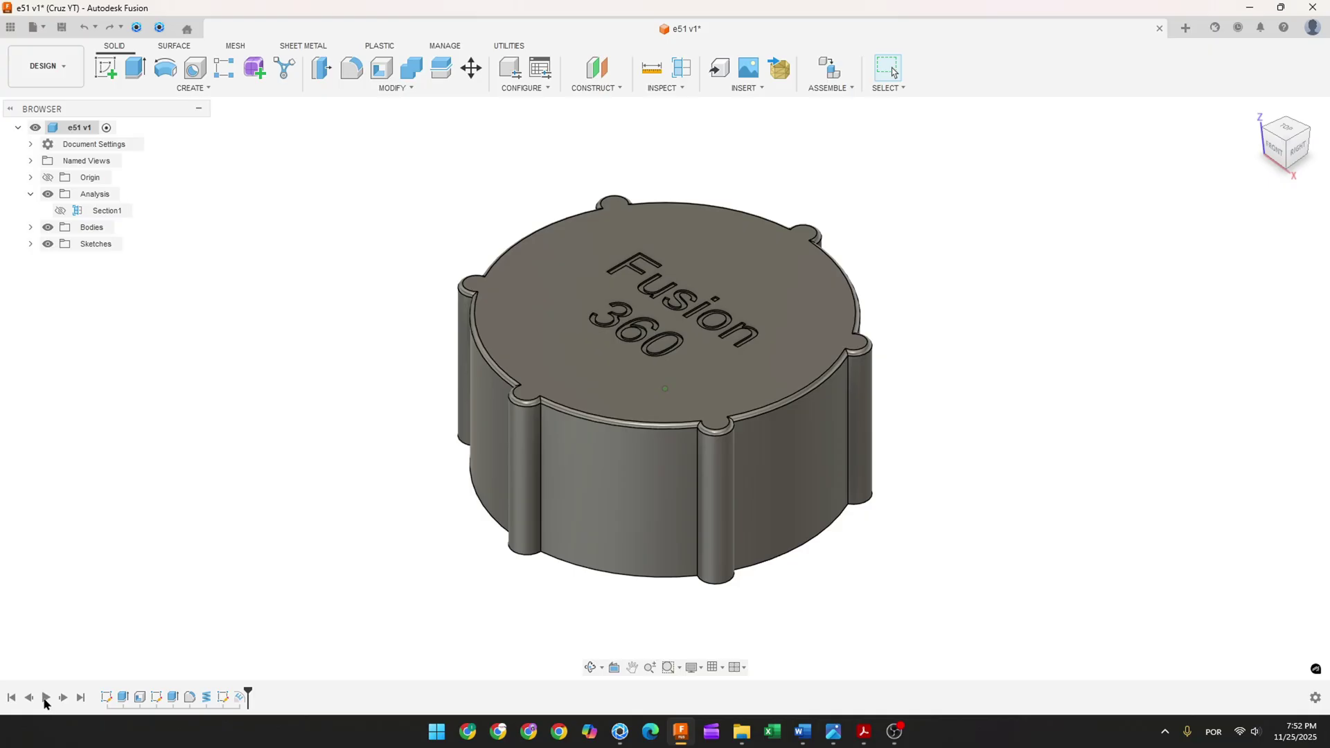
{"action": "left_click", "coordinate": [45, 698]}
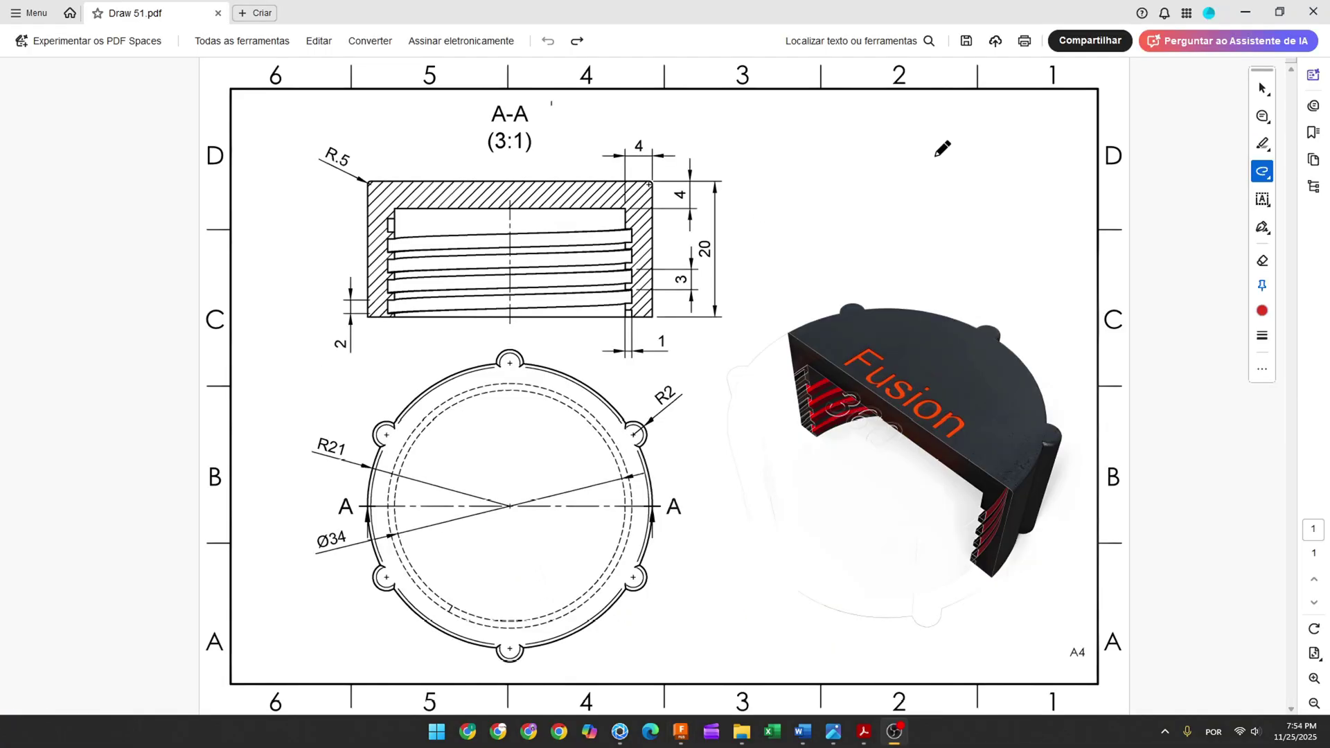
Step: Draw red arrows at the page's top right and toward the circular view, and mark the R21 label
{"action": "mouse_move", "coordinate": [930, 144]}
{"action": "left_mouse_down"}
{"action": "mouse_move", "coordinate": [915, 260]}
{"action": "mouse_move", "coordinate": [932, 220]}
{"action": "left_mouse_up"}
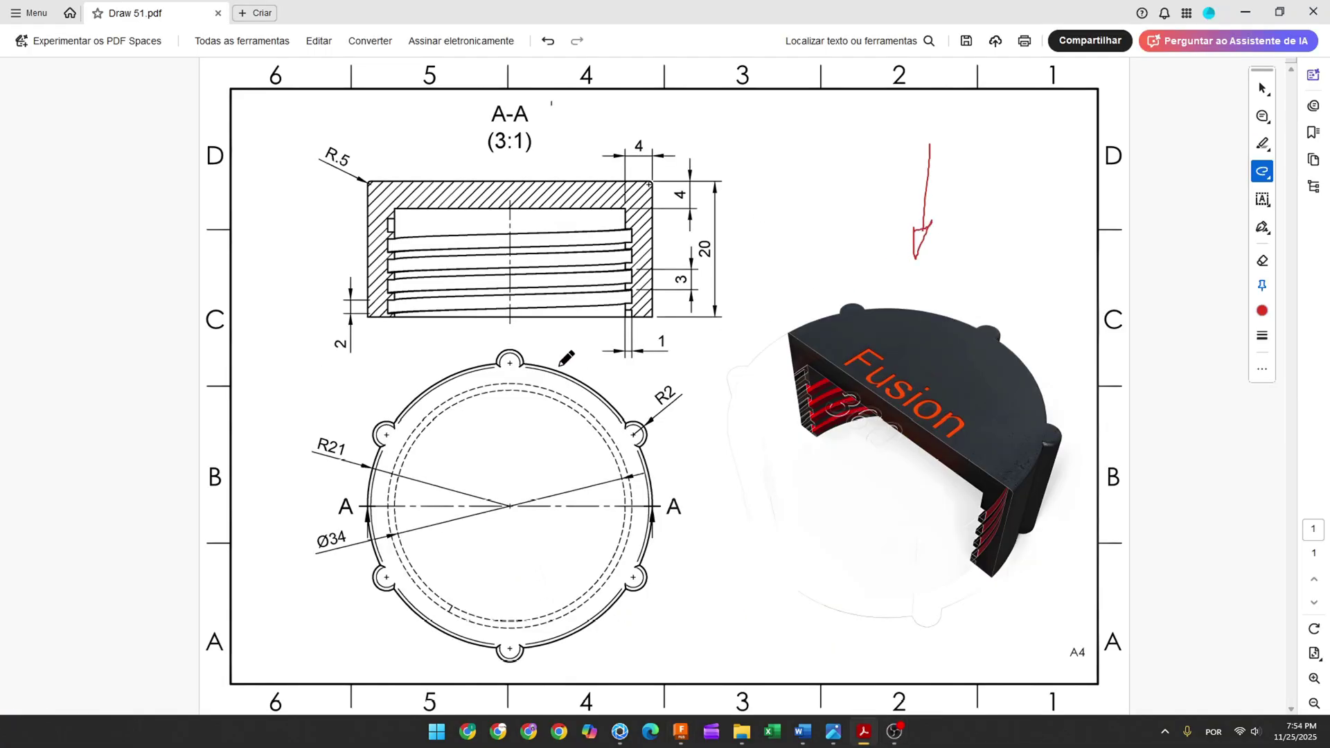
{"action": "mouse_move", "coordinate": [264, 385]}
{"action": "left_mouse_down"}
{"action": "mouse_move", "coordinate": [356, 401]}
{"action": "mouse_move", "coordinate": [346, 413]}
{"action": "left_mouse_up"}
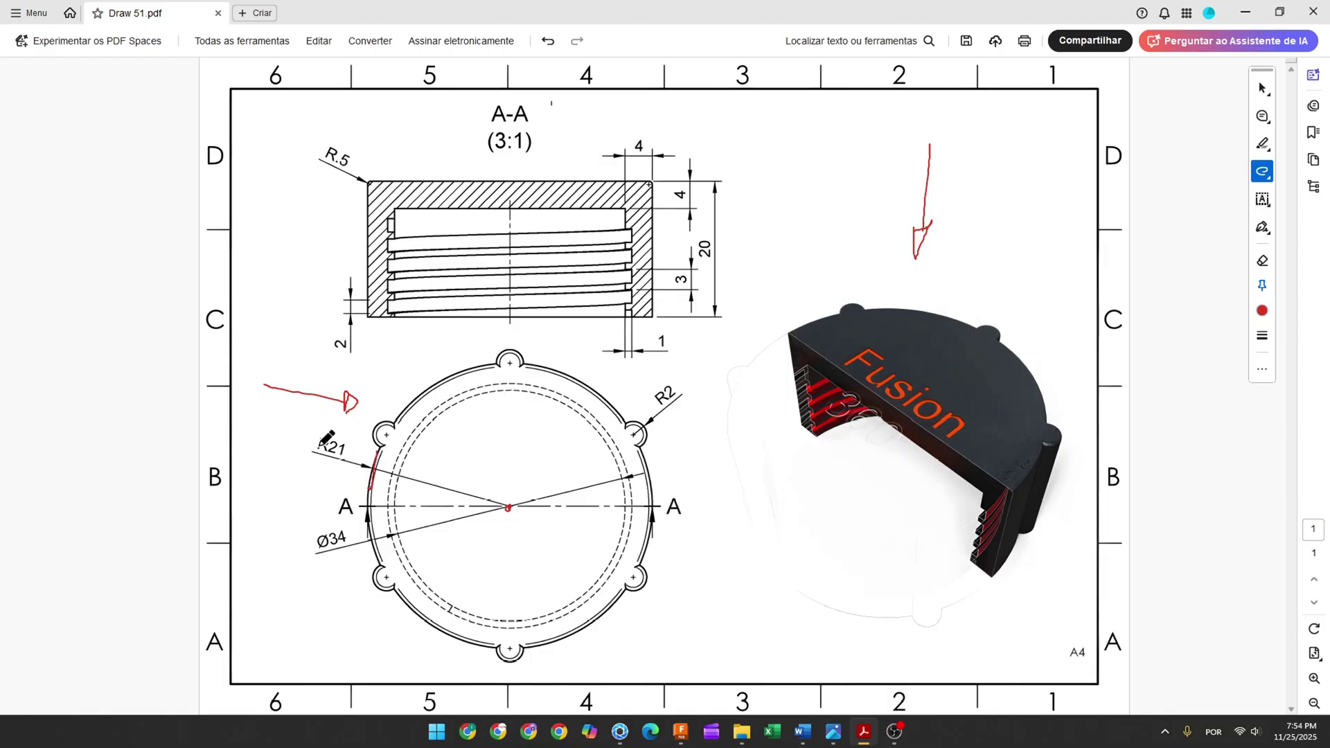
{"action": "left_click_drag", "start_coordinate": [316, 441], "coordinate": [345, 452]}
Step: Trace section A-A's top and bottom-right edges in red, mark beside the 20 dimension, and return to Fusion
{"action": "left_click_drag", "start_coordinate": [629, 181], "coordinate": [649, 181]}
{"action": "left_click_drag", "start_coordinate": [637, 318], "coordinate": [660, 318]}
{"action": "left_click_drag", "start_coordinate": [707, 237], "coordinate": [705, 270]}
{"action": "left_click", "coordinate": [681, 731]}
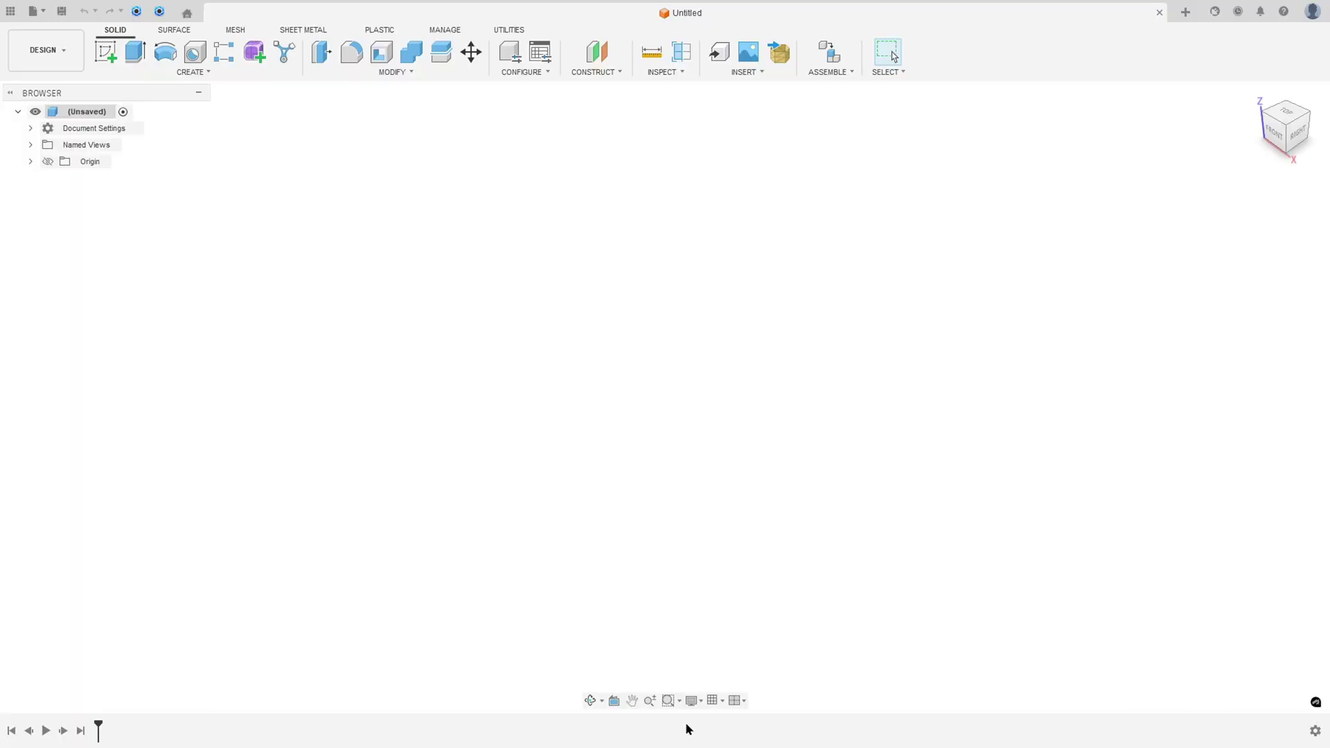
Step: Sketch a 42 mm diameter circle centred on the origin on the XY plane
{"action": "left_click", "coordinate": [105, 51]}
{"action": "left_click", "coordinate": [743, 403]}
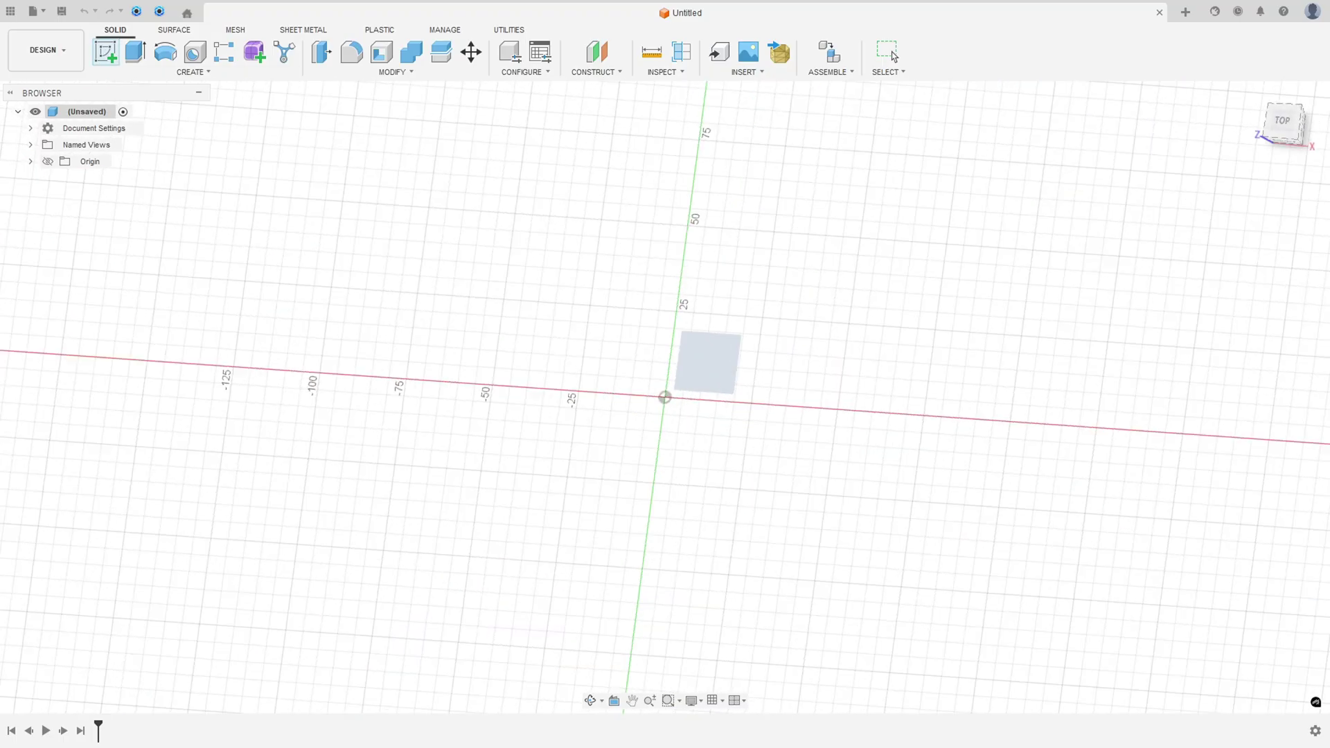
{"action": "left_click", "coordinate": [165, 51]}
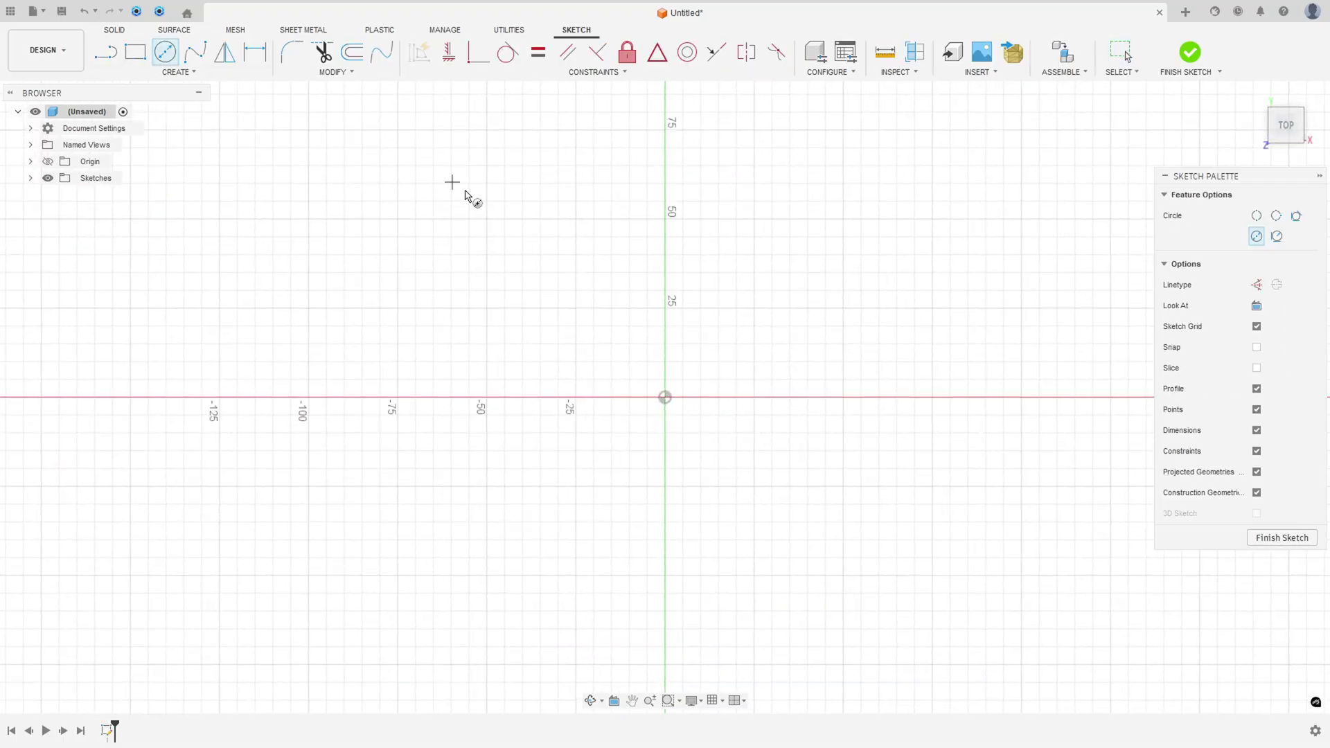
{"action": "left_click", "coordinate": [665, 398]}
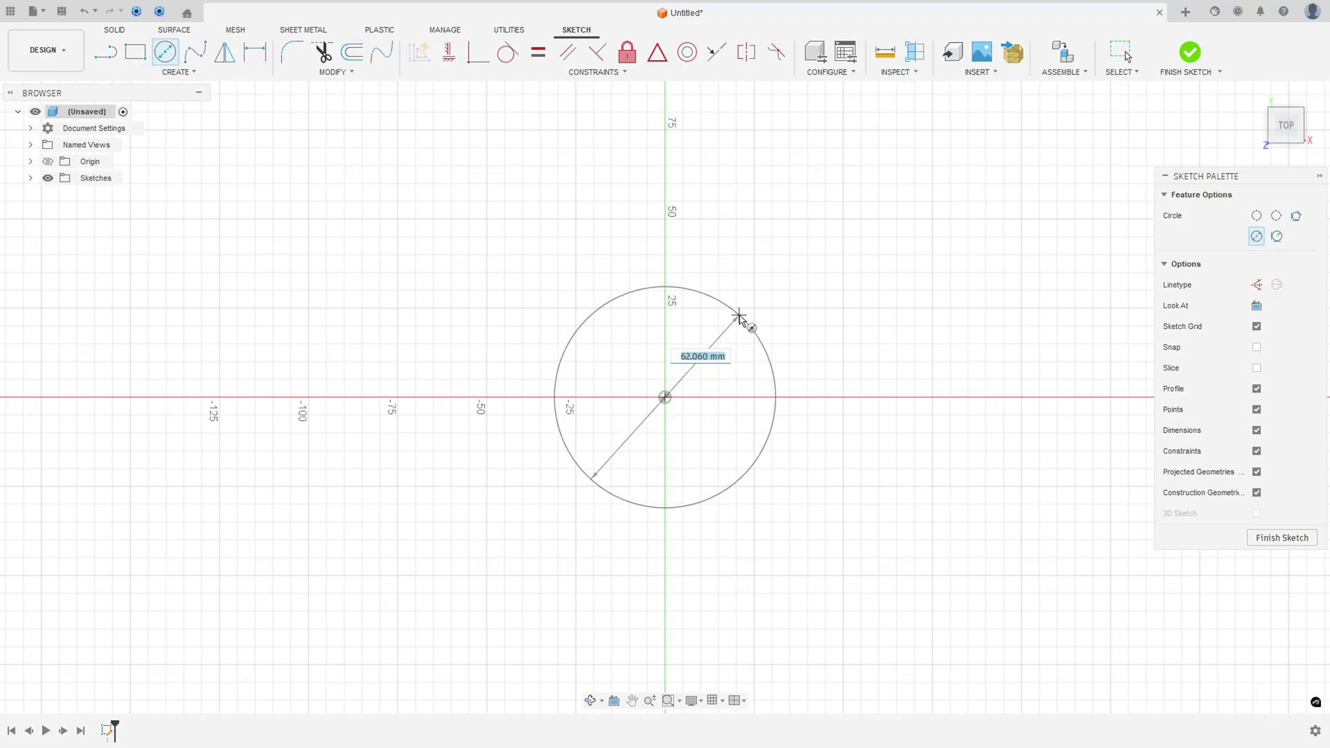
{"action": "type", "text": "42"}
{"action": "key", "text": "Return"}
{"action": "key", "text": "Escape"}
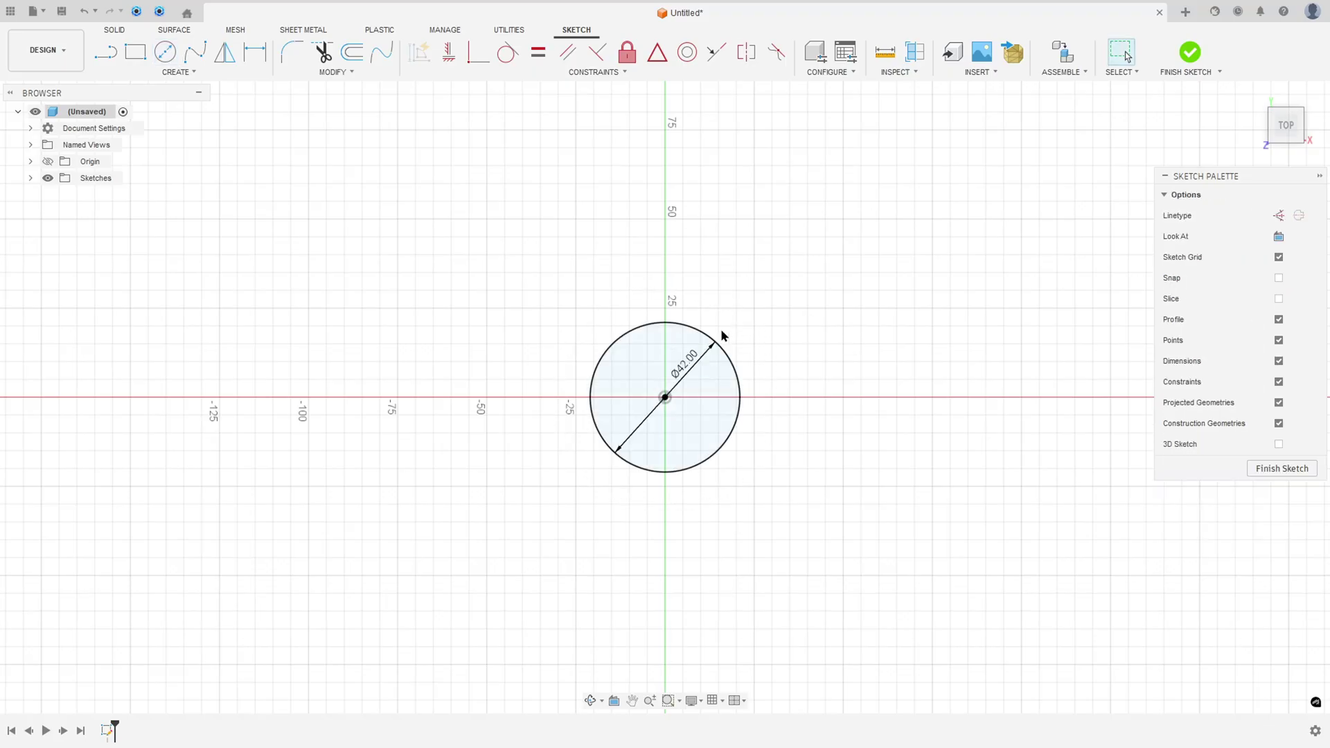
{"action": "left_click_drag", "start_coordinate": [691, 368], "coordinate": [759, 350]}
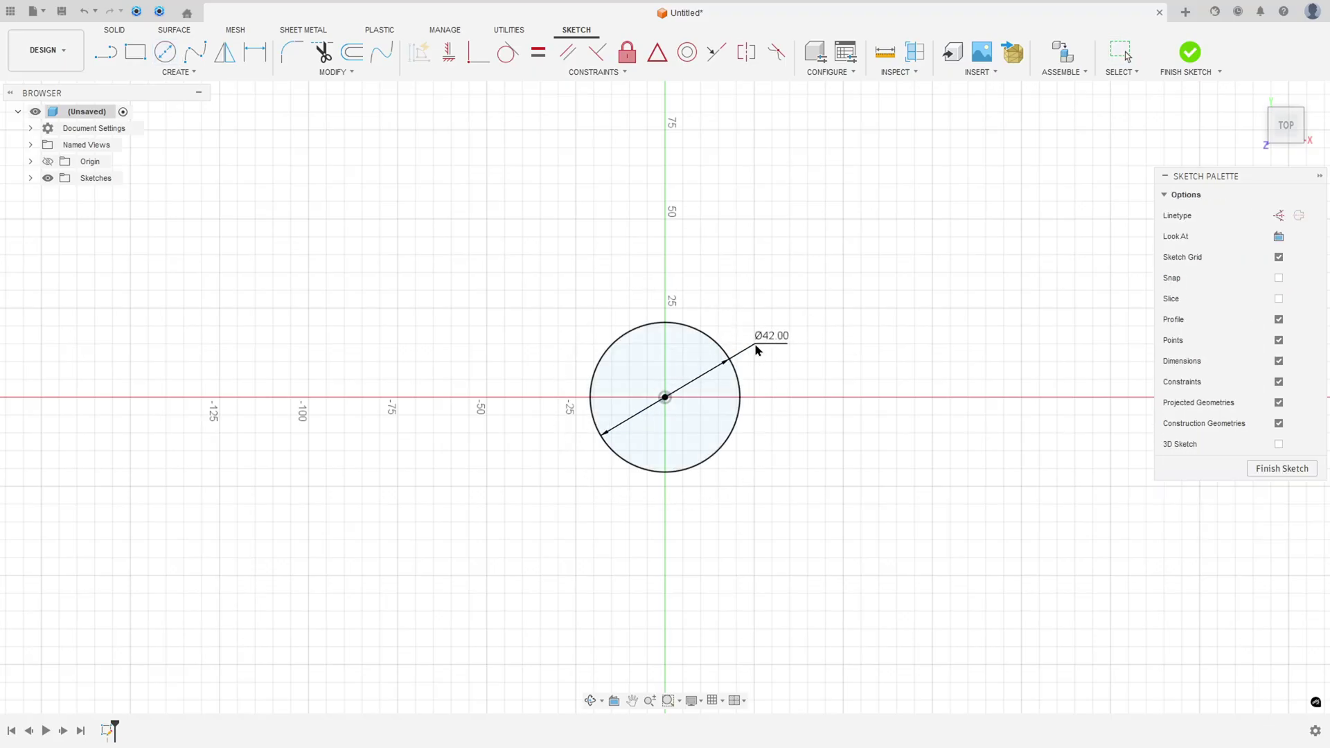
{"action": "left_click", "coordinate": [1191, 52]}
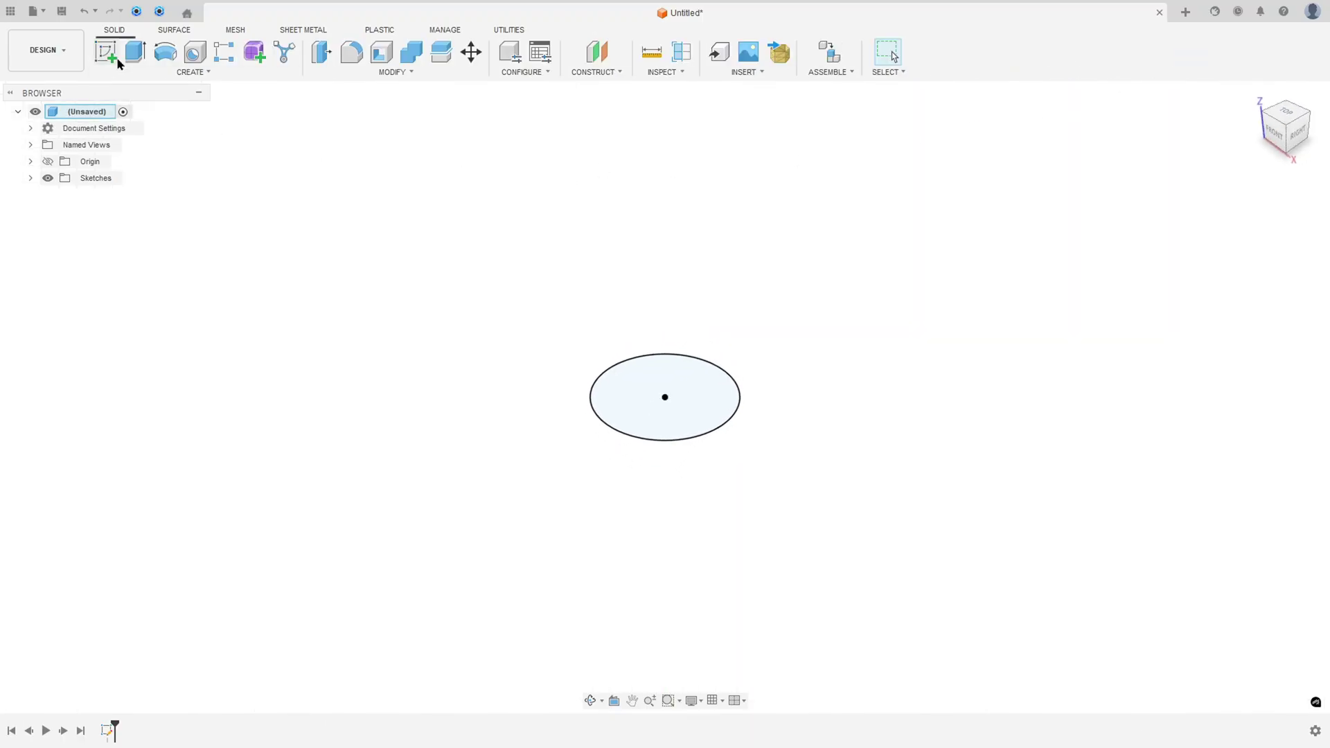
Step: Extrude the circle 20 mm into a solid cylinder
{"action": "left_click", "coordinate": [134, 52]}
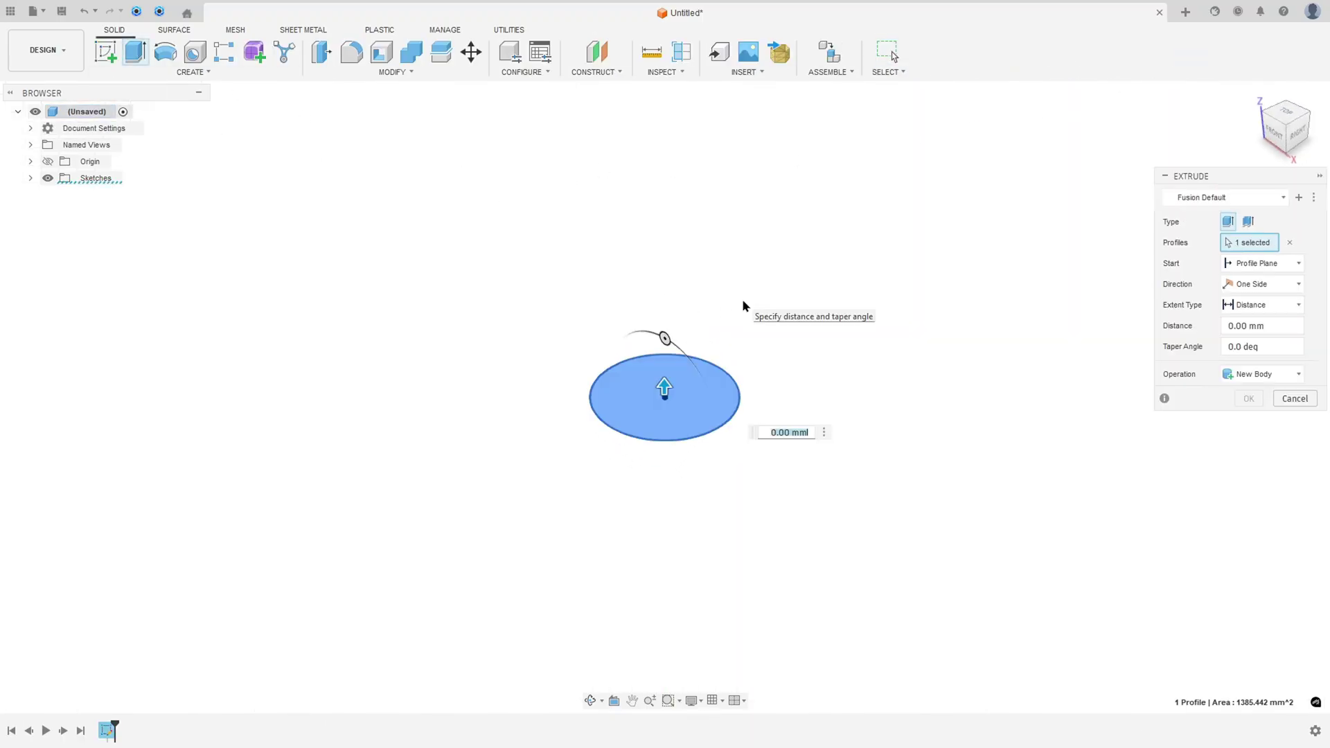
{"action": "type", "text": "20"}
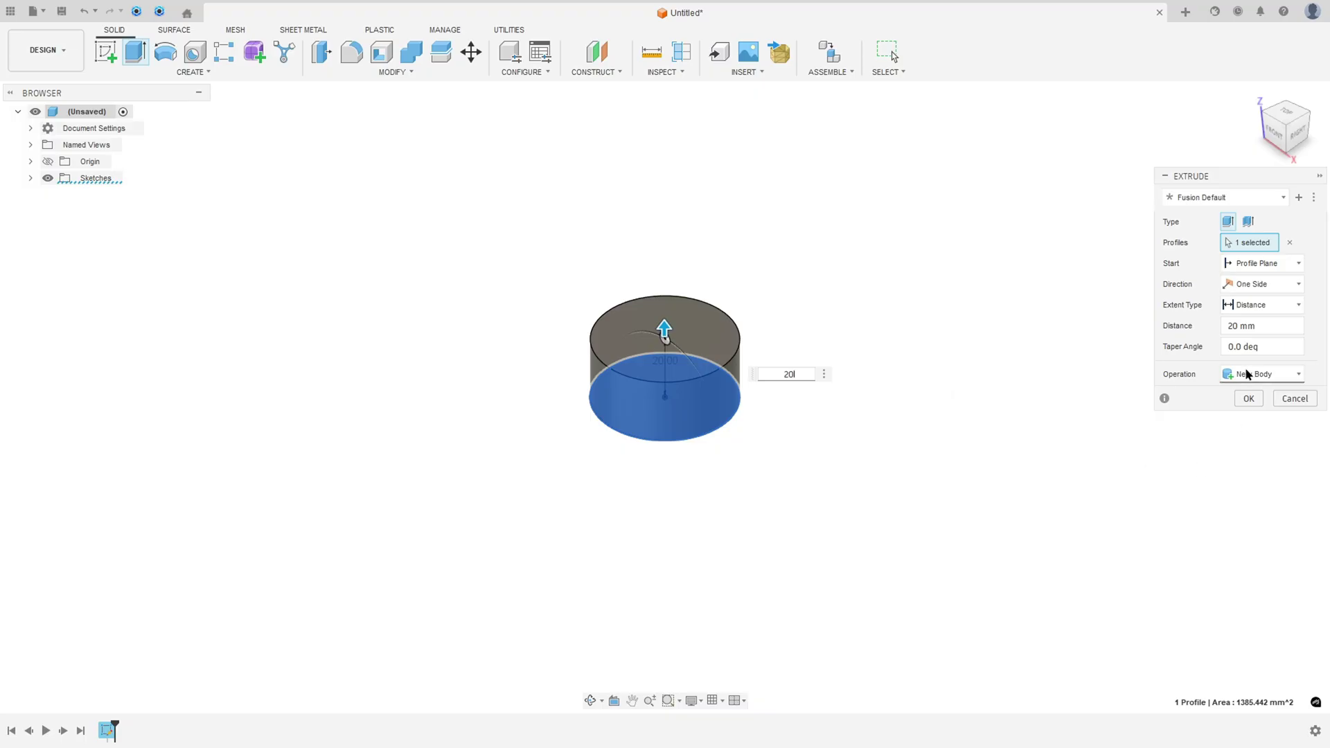
{"action": "left_click", "coordinate": [1247, 399]}
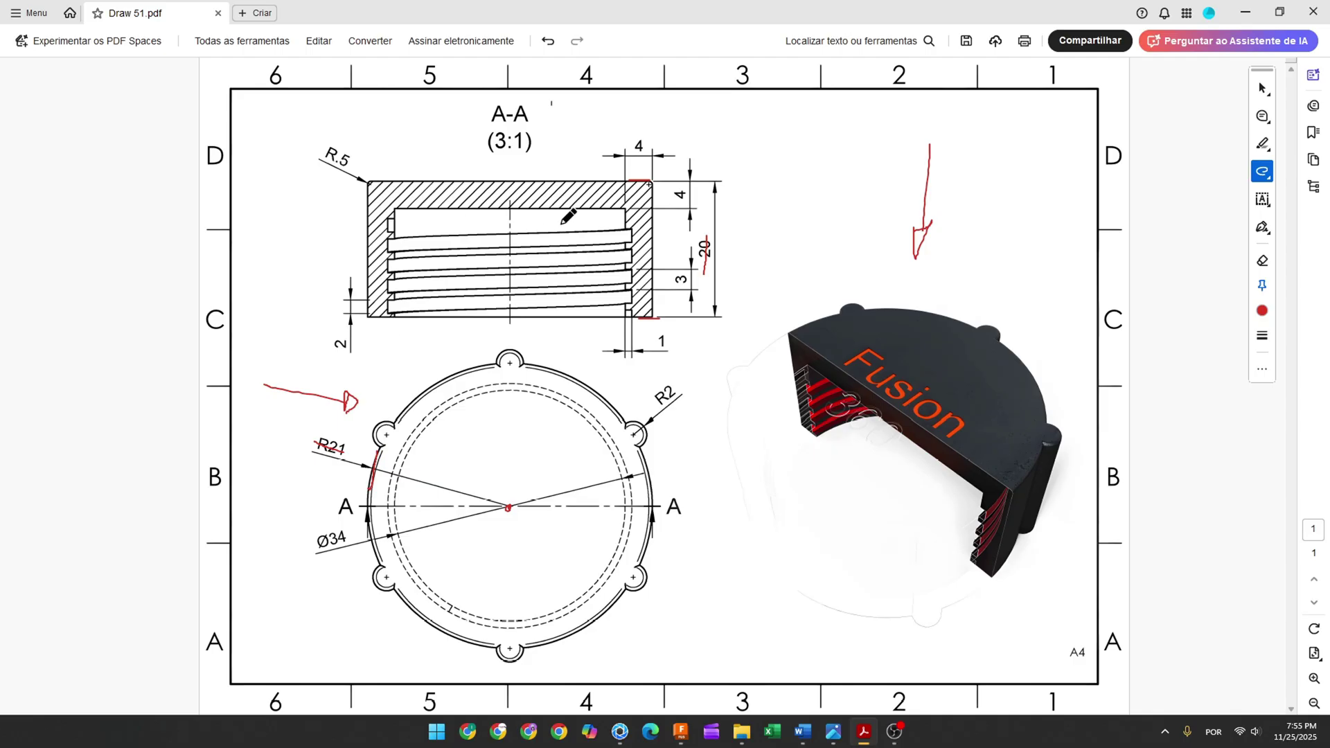
Step: Trace section A-A's inner top and left edges and top-right corner in red, and write 4 above the top dimension
{"action": "mouse_move", "coordinate": [397, 208]}
{"action": "left_mouse_down"}
{"action": "mouse_move", "coordinate": [625, 210]}
{"action": "mouse_move", "coordinate": [625, 320]}
{"action": "left_mouse_up"}
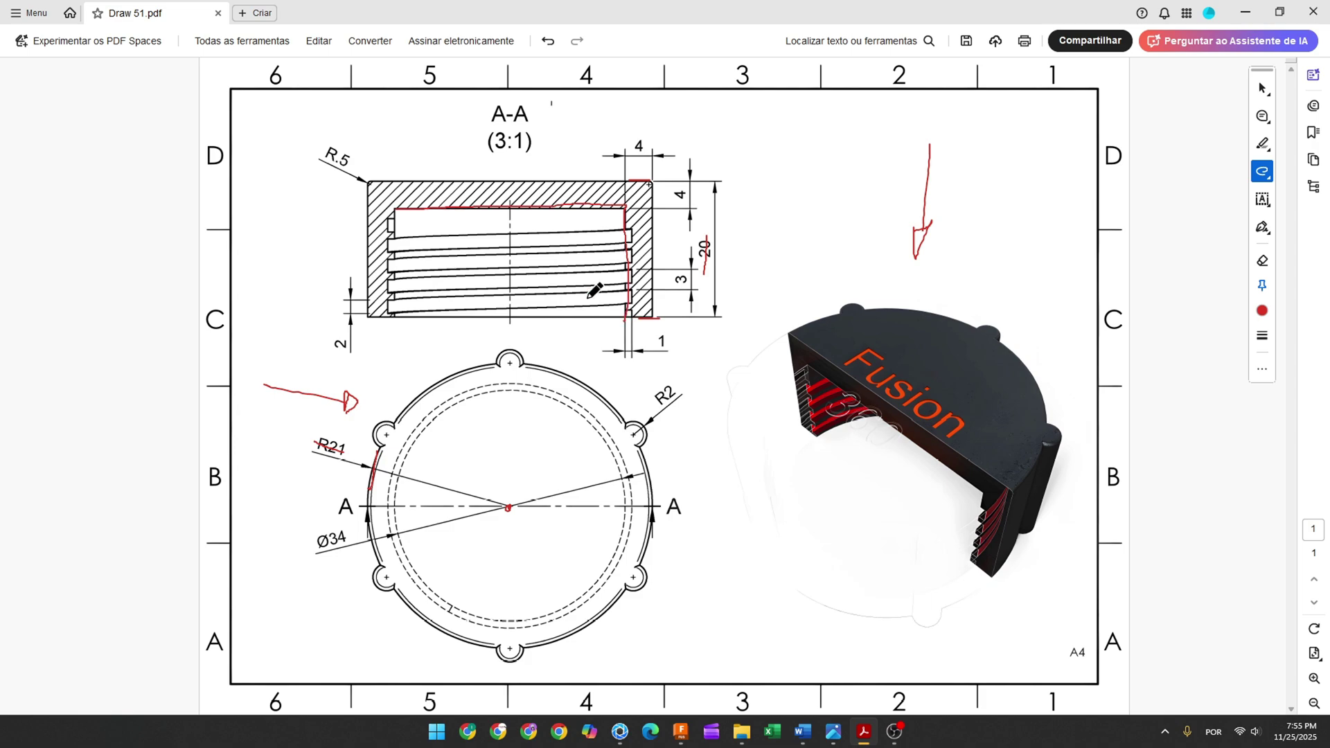
{"action": "left_click_drag", "start_coordinate": [397, 209], "coordinate": [393, 323]}
{"action": "mouse_move", "coordinate": [649, 182]}
{"action": "left_mouse_down"}
{"action": "mouse_move", "coordinate": [625, 209]}
{"action": "mouse_move", "coordinate": [599, 188]}
{"action": "mouse_move", "coordinate": [624, 185]}
{"action": "mouse_move", "coordinate": [624, 224]}
{"action": "mouse_move", "coordinate": [654, 216]}
{"action": "left_mouse_up"}
{"action": "left_click_drag", "start_coordinate": [632, 148], "coordinate": [646, 146]}
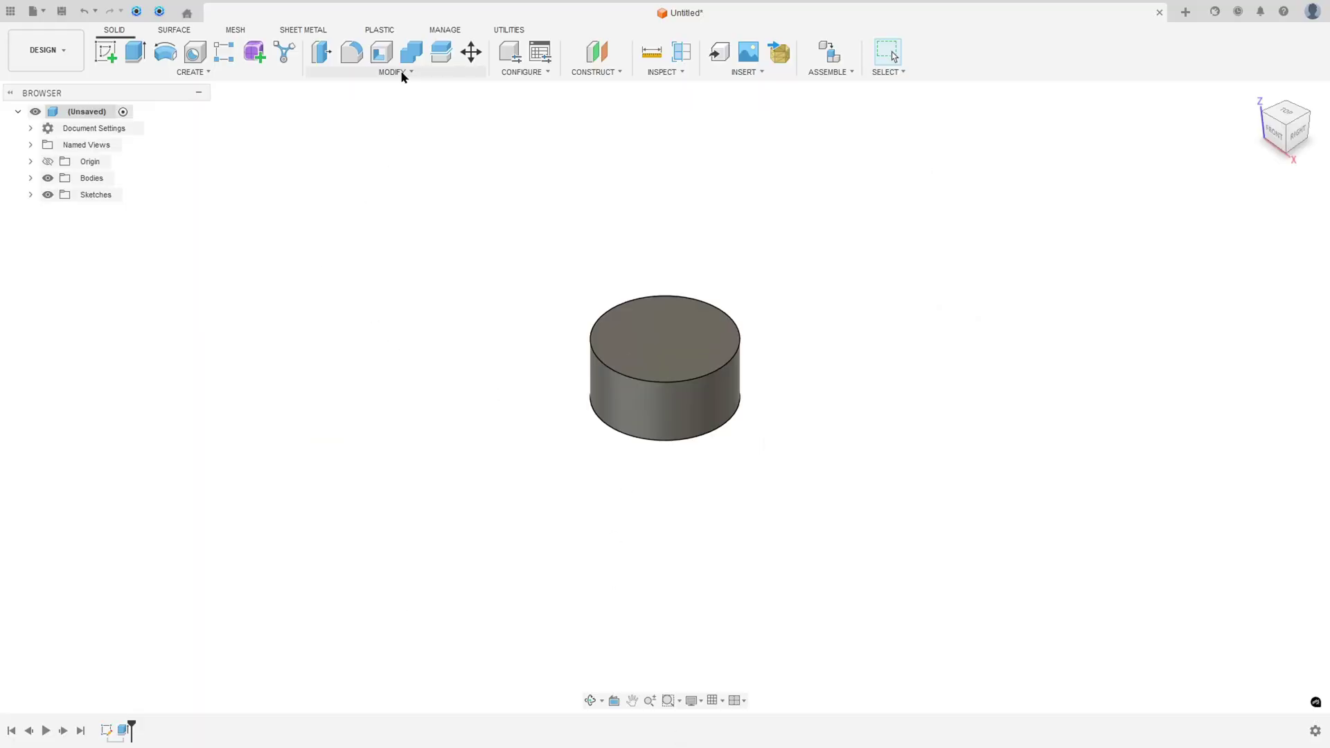
Step: Shell the cylinder with a 4 mm inside thickness, removing its bottom face
{"action": "left_click", "coordinate": [382, 52]}
{"action": "middle_click_drag", "start_coordinate": [634, 336], "coordinate": [705, 387], "text": "shift"}
{"action": "left_click", "coordinate": [704, 388]}
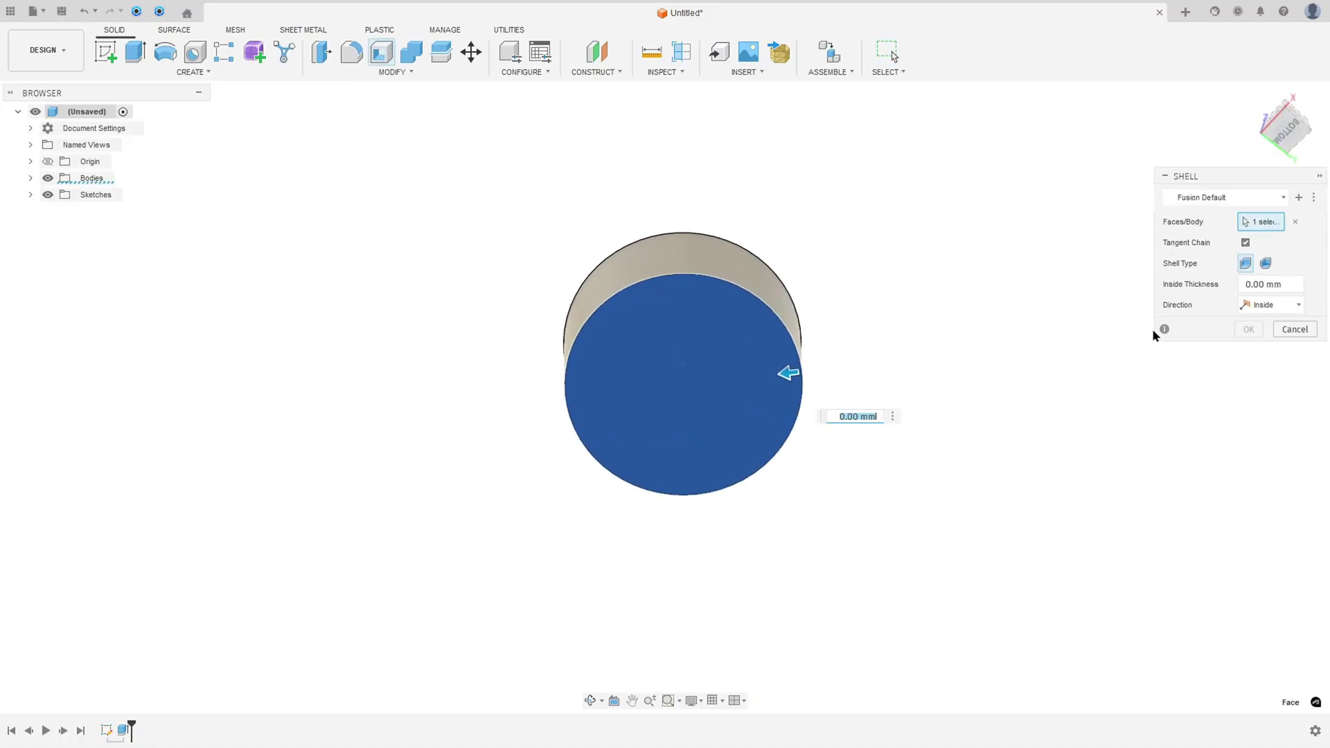
{"action": "type", "text": "4"}
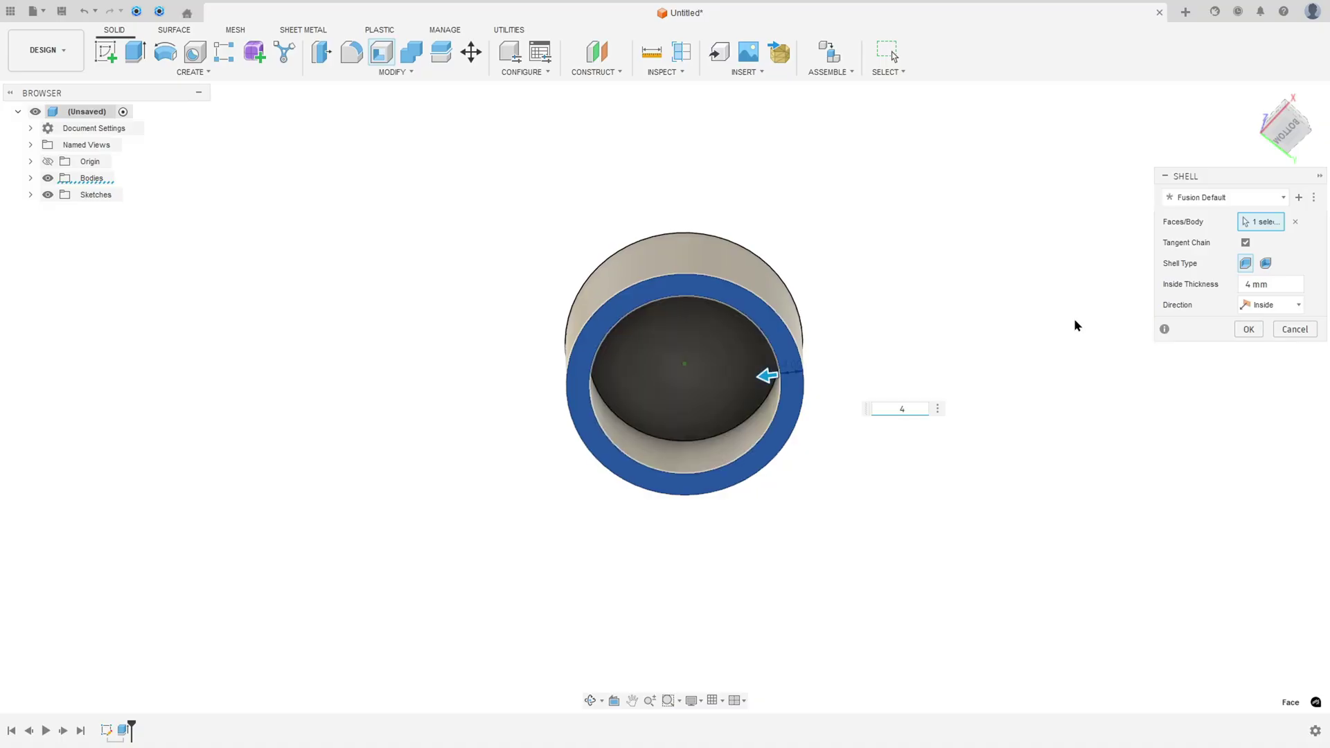
{"action": "left_click", "coordinate": [1248, 331]}
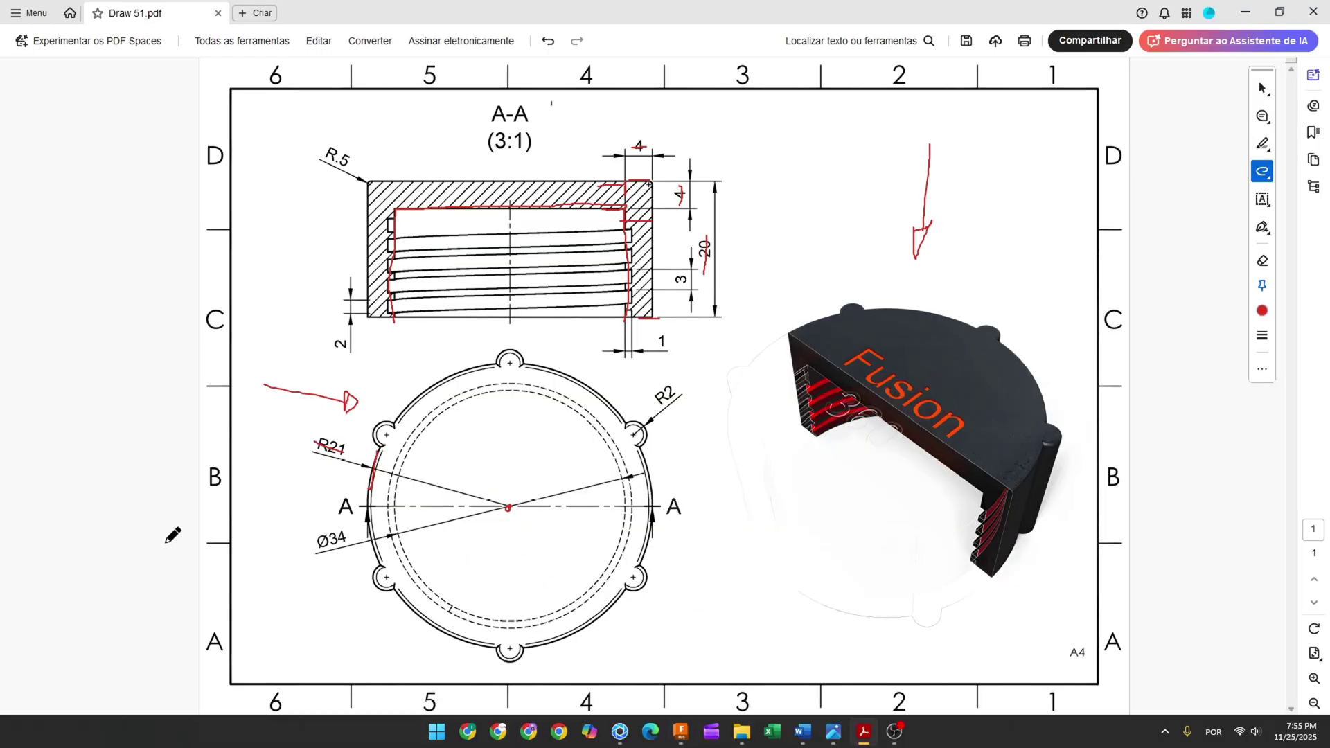
Step: Circle the top, R2, lower-right and bottom rim bumps in red and stroke along the ring's top
{"action": "left_click_drag", "start_coordinate": [499, 361], "coordinate": [518, 352]}
{"action": "mouse_move", "coordinate": [635, 421]}
{"action": "left_mouse_down"}
{"action": "mouse_move", "coordinate": [626, 441]}
{"action": "mouse_move", "coordinate": [645, 421]}
{"action": "left_mouse_up"}
{"action": "left_click_drag", "start_coordinate": [627, 579], "coordinate": [627, 586]}
{"action": "left_click_drag", "start_coordinate": [510, 641], "coordinate": [513, 645]}
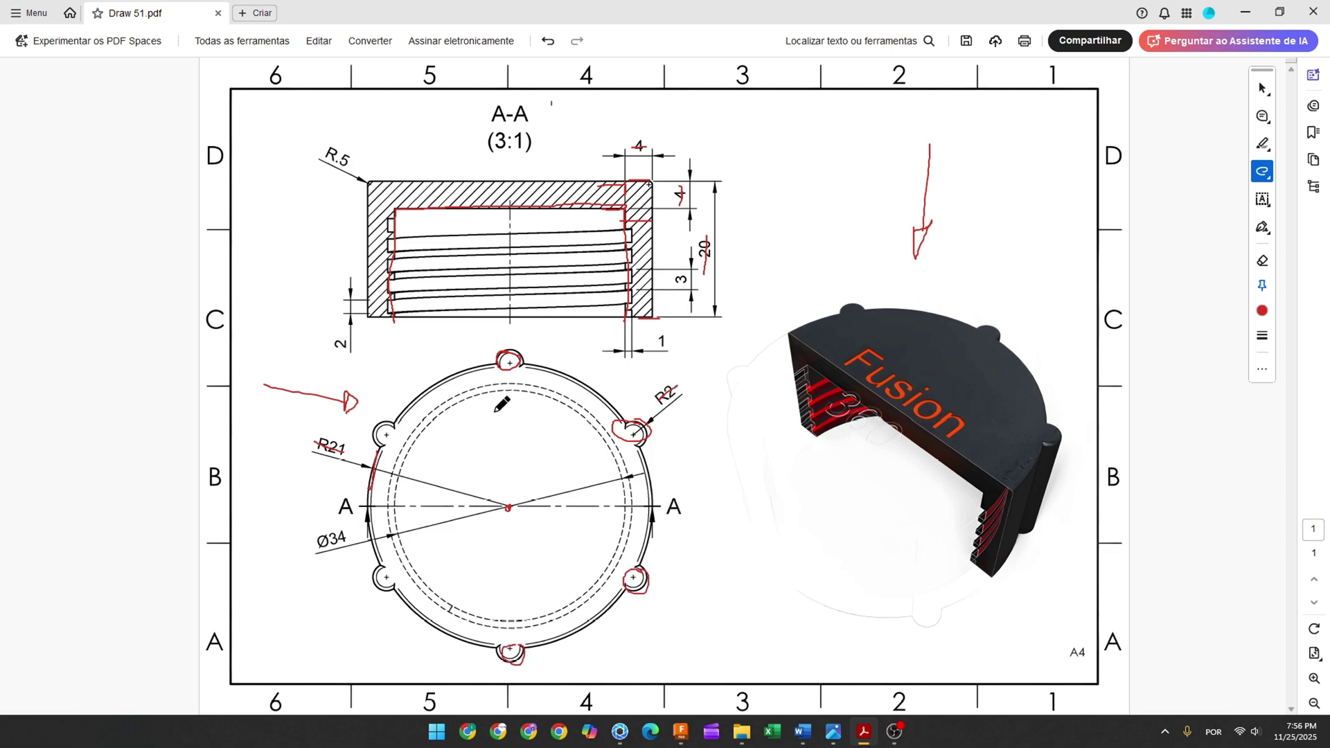
{"action": "left_click_drag", "start_coordinate": [531, 364], "coordinate": [540, 367]}
{"action": "left_click_drag", "start_coordinate": [542, 365], "coordinate": [561, 370]}
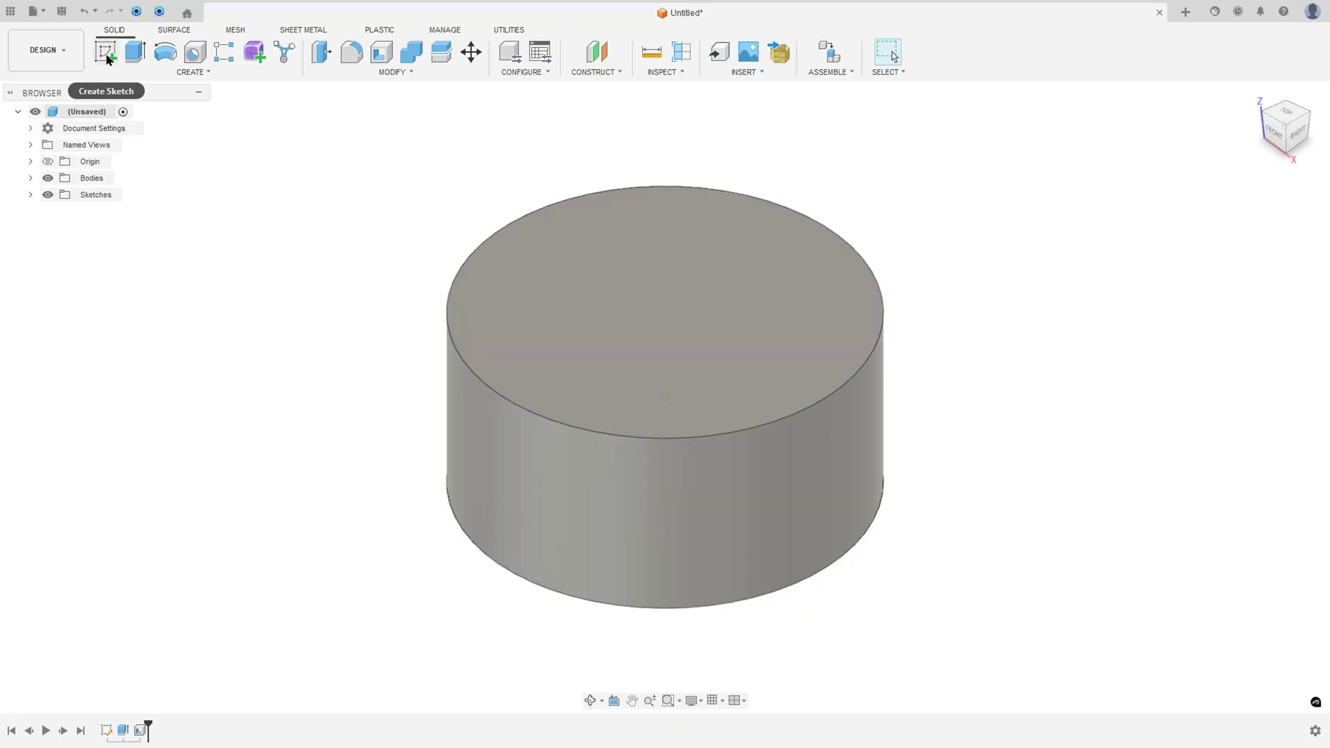
Step: Start a sketch on the cylinder's top face and project its 42 mm outer edge
{"action": "left_click", "coordinate": [106, 54]}
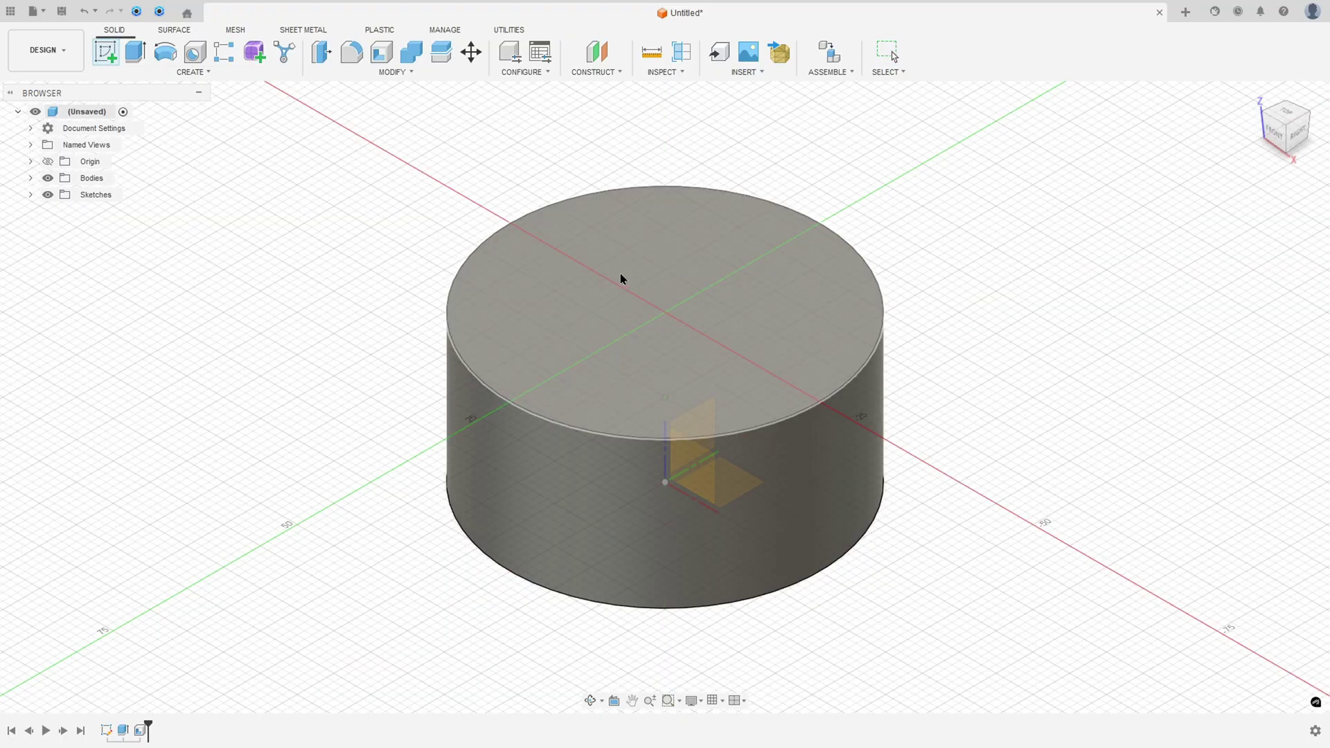
{"action": "left_click", "coordinate": [621, 273]}
{"action": "left_click", "coordinate": [176, 72]}
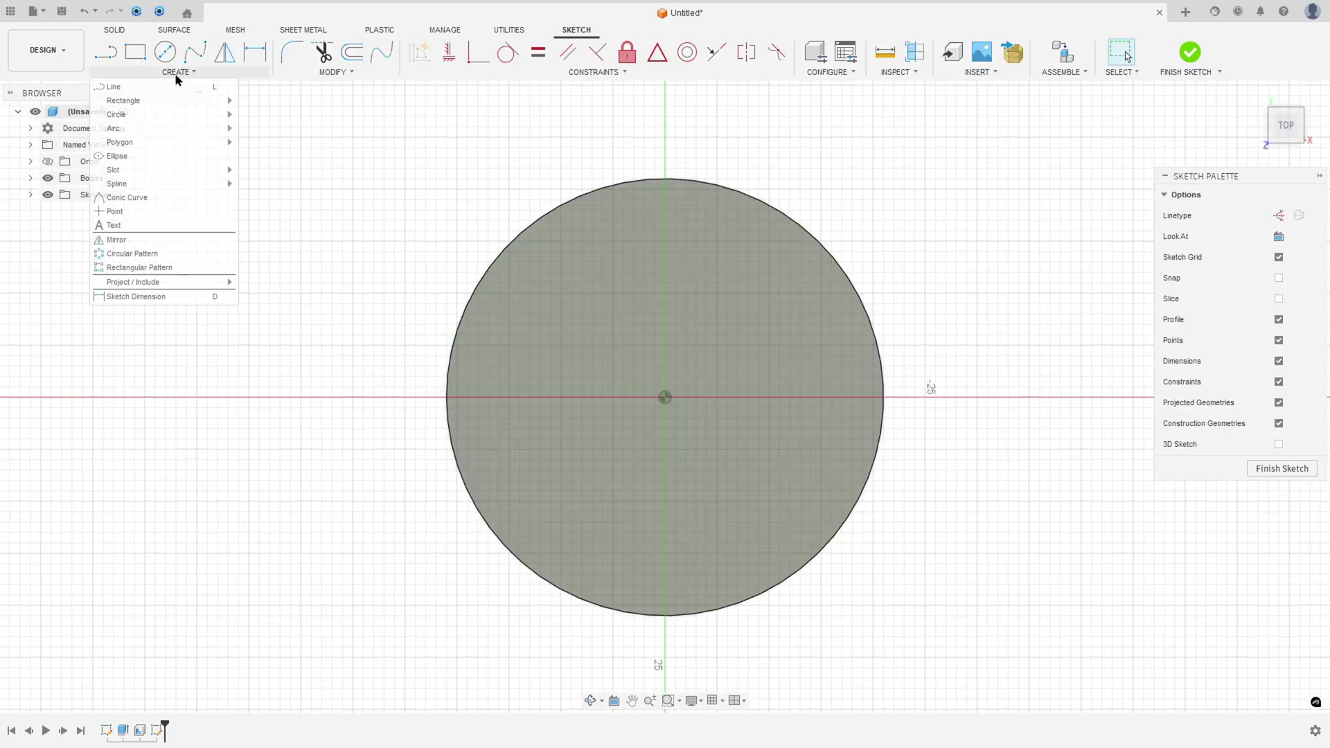
{"action": "mouse_move", "coordinate": [142, 282]}
{"action": "left_click", "coordinate": [264, 285]}
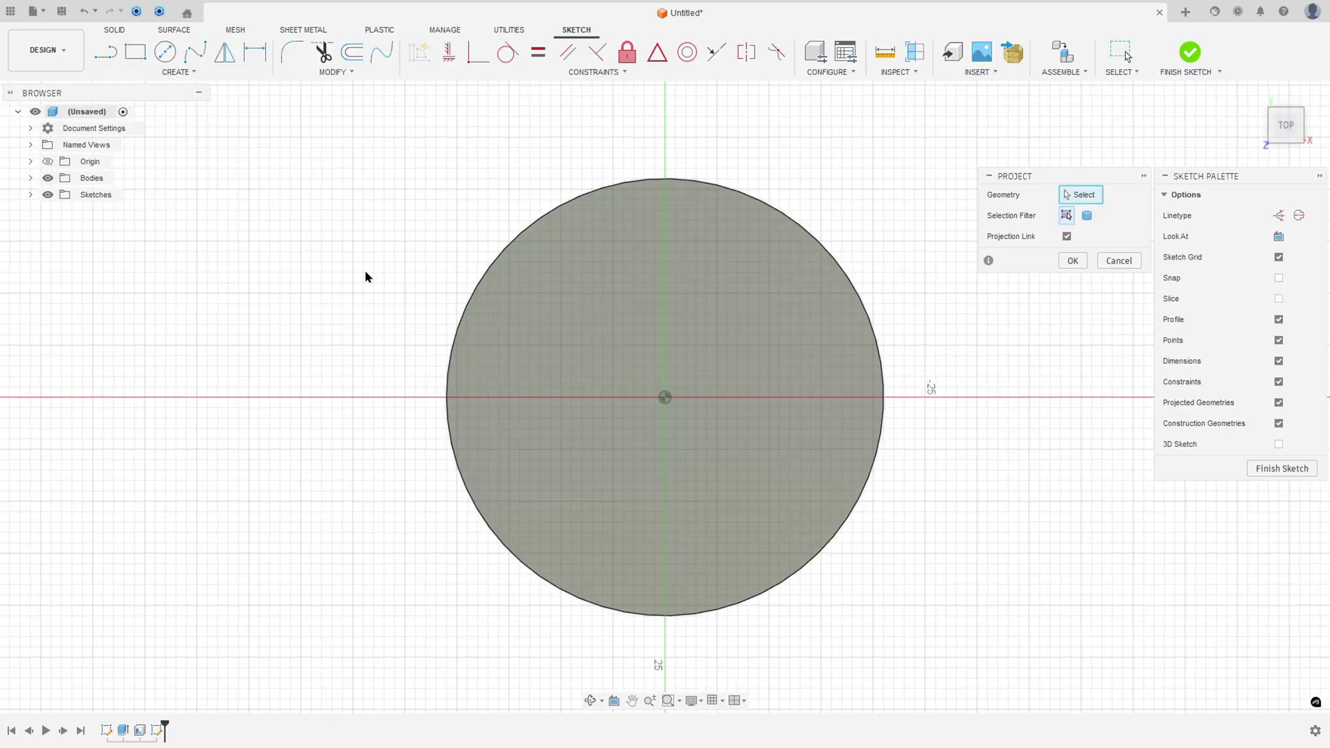
{"action": "left_click", "coordinate": [583, 200]}
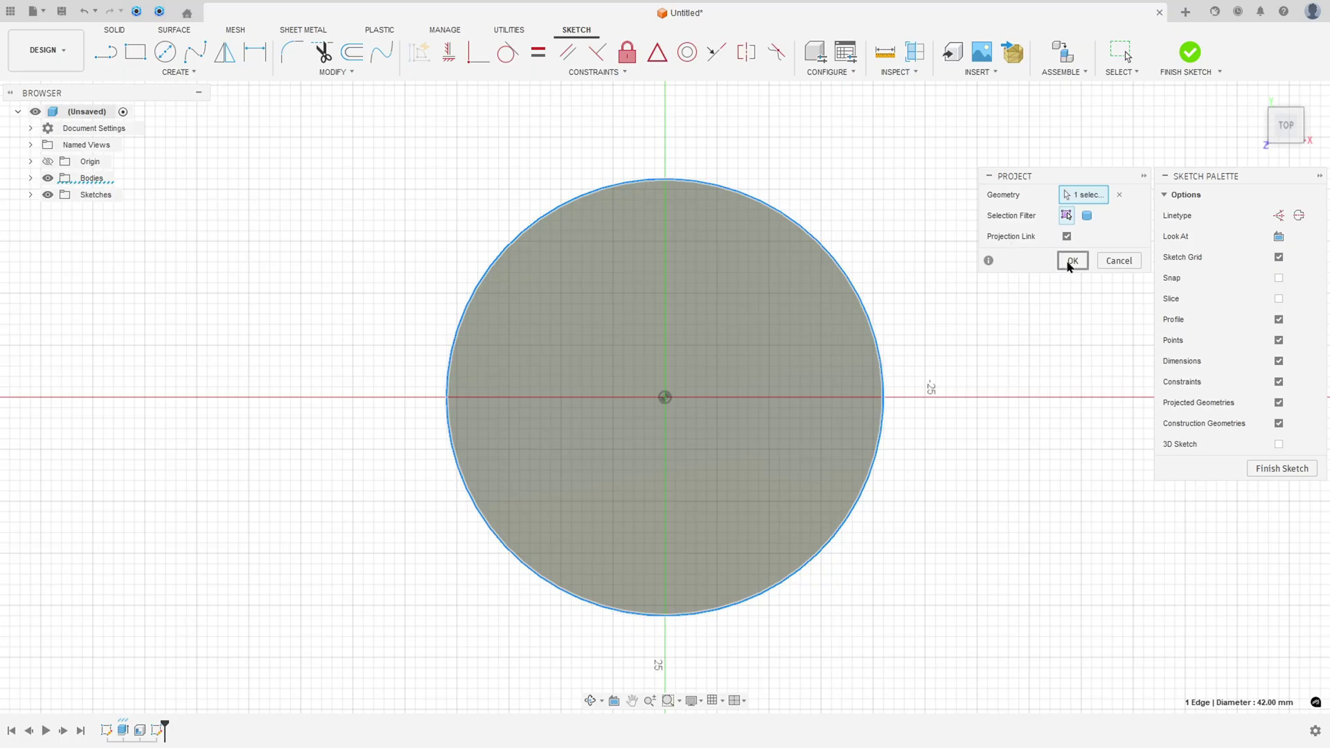
{"action": "left_click", "coordinate": [1072, 262]}
Step: Draw a 4 mm circle centred on the rim's top and align its centre vertically with the origin
{"action": "left_click", "coordinate": [165, 51]}
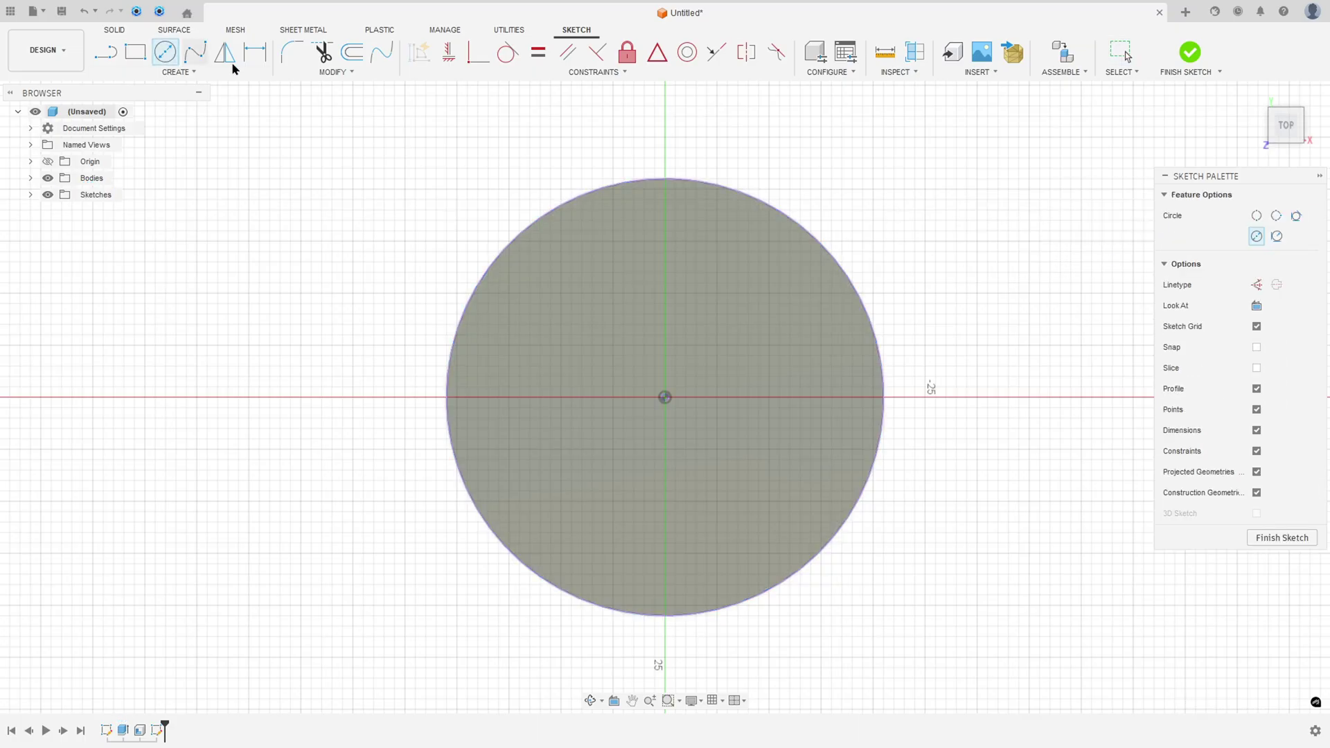
{"action": "left_click", "coordinate": [666, 179]}
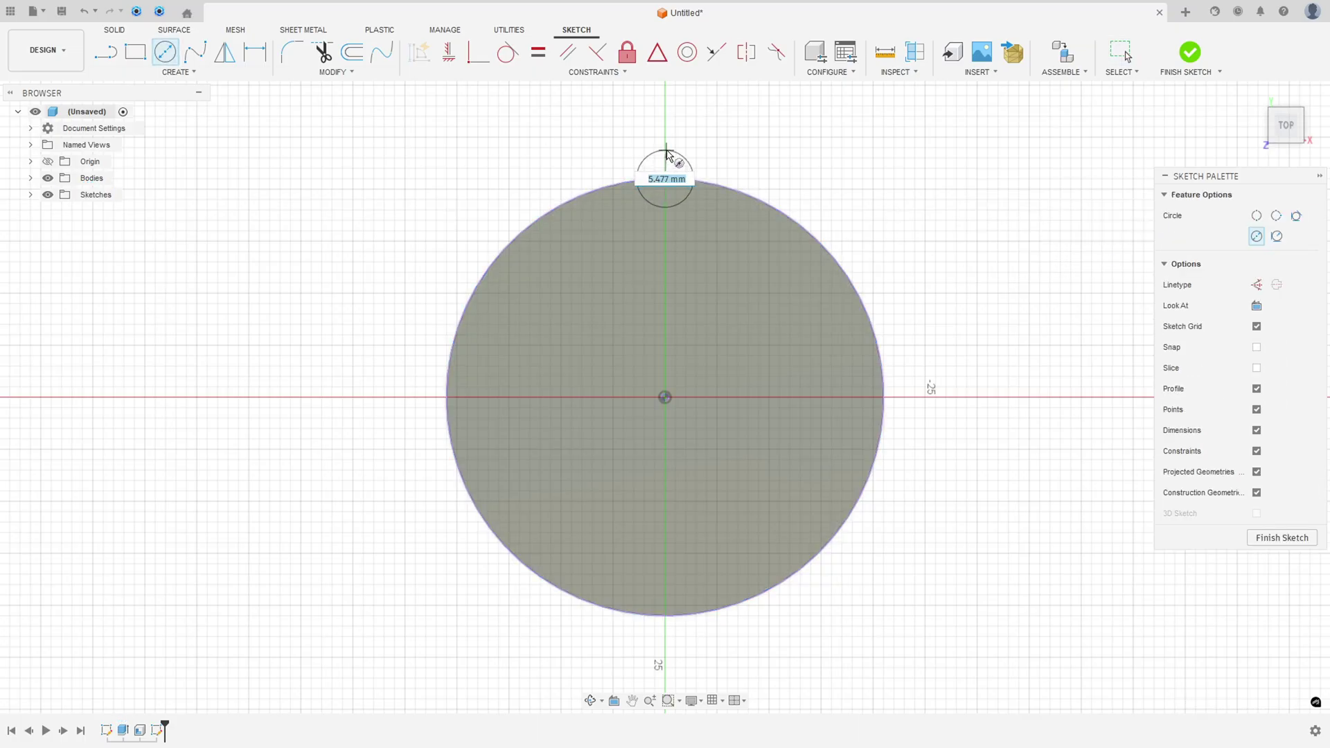
{"action": "type", "text": "4"}
{"action": "key", "text": "Return"}
{"action": "key", "text": "Escape"}
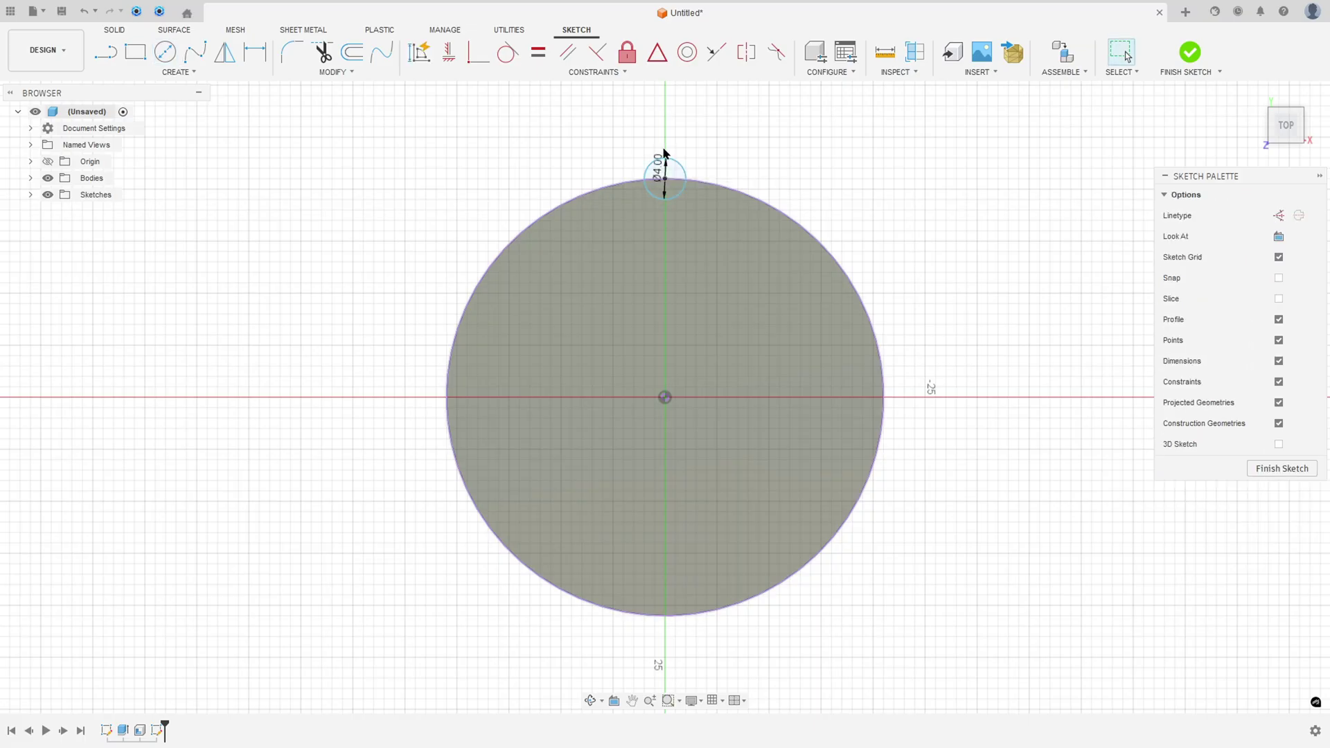
{"action": "left_click_drag", "start_coordinate": [664, 156], "coordinate": [688, 127]}
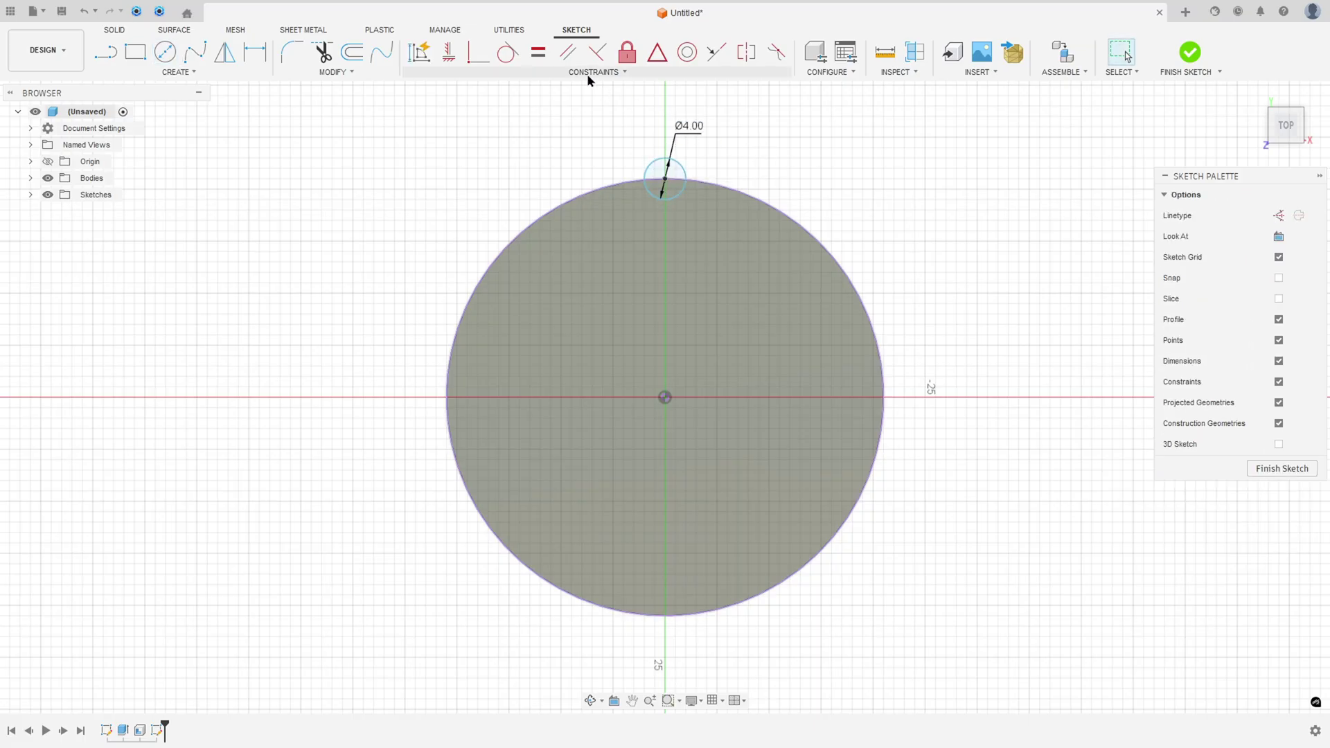
{"action": "left_click", "coordinate": [451, 54]}
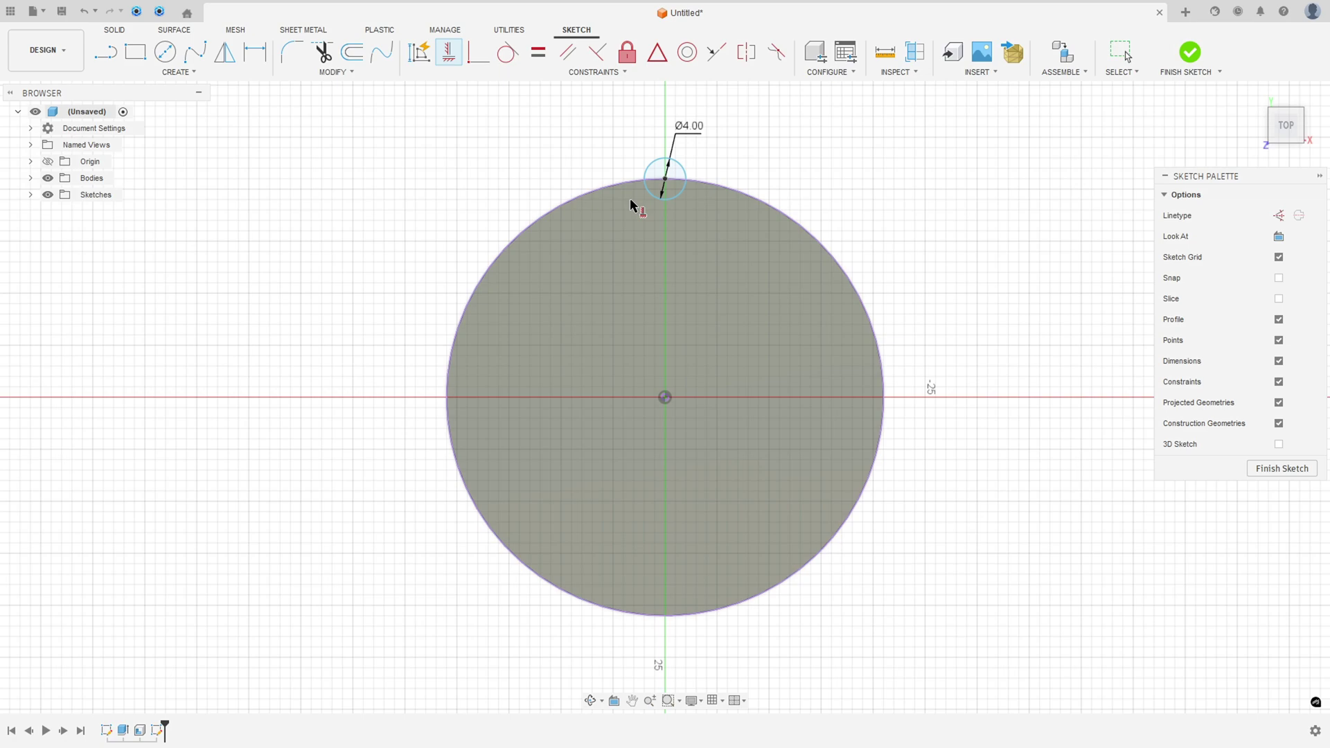
{"action": "left_click", "coordinate": [665, 180]}
{"action": "left_click", "coordinate": [665, 398]}
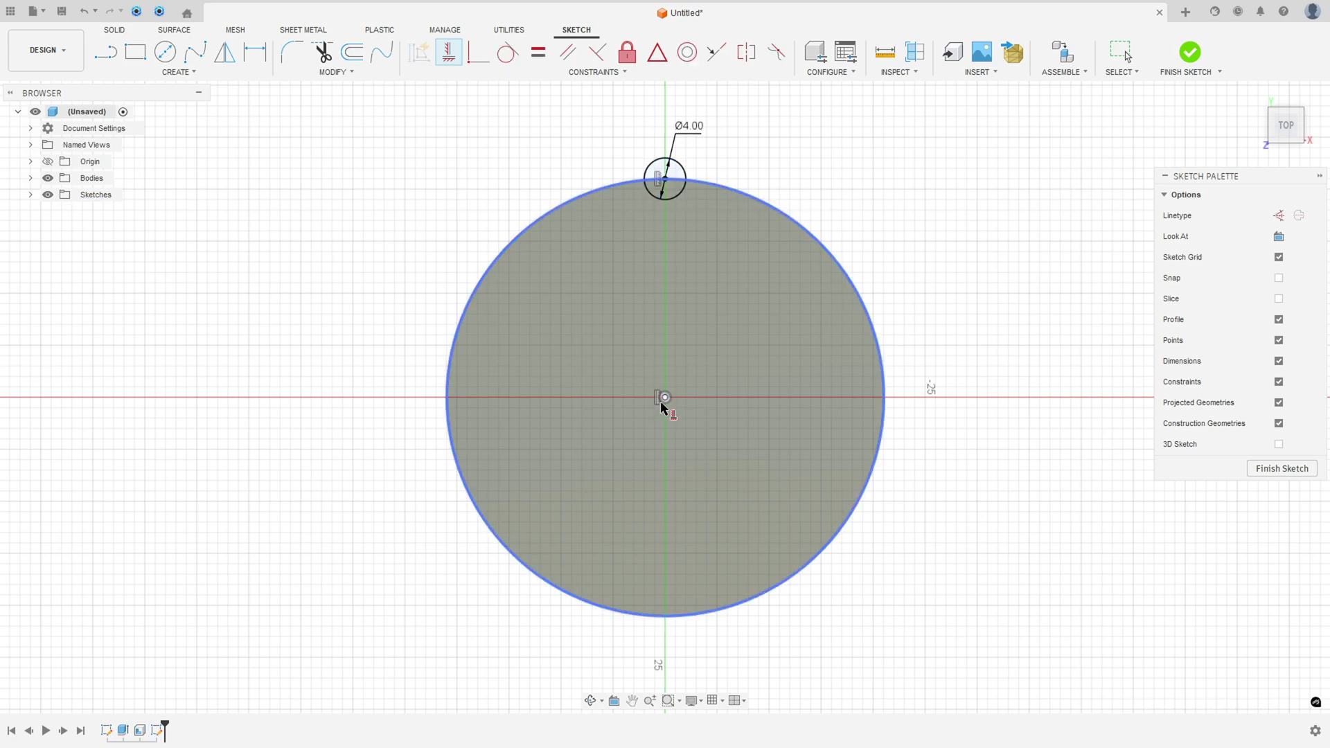
Step: Pattern the 4 mm circle six times around the big circle's centre and finish the sketch
{"action": "left_click", "coordinate": [177, 72]}
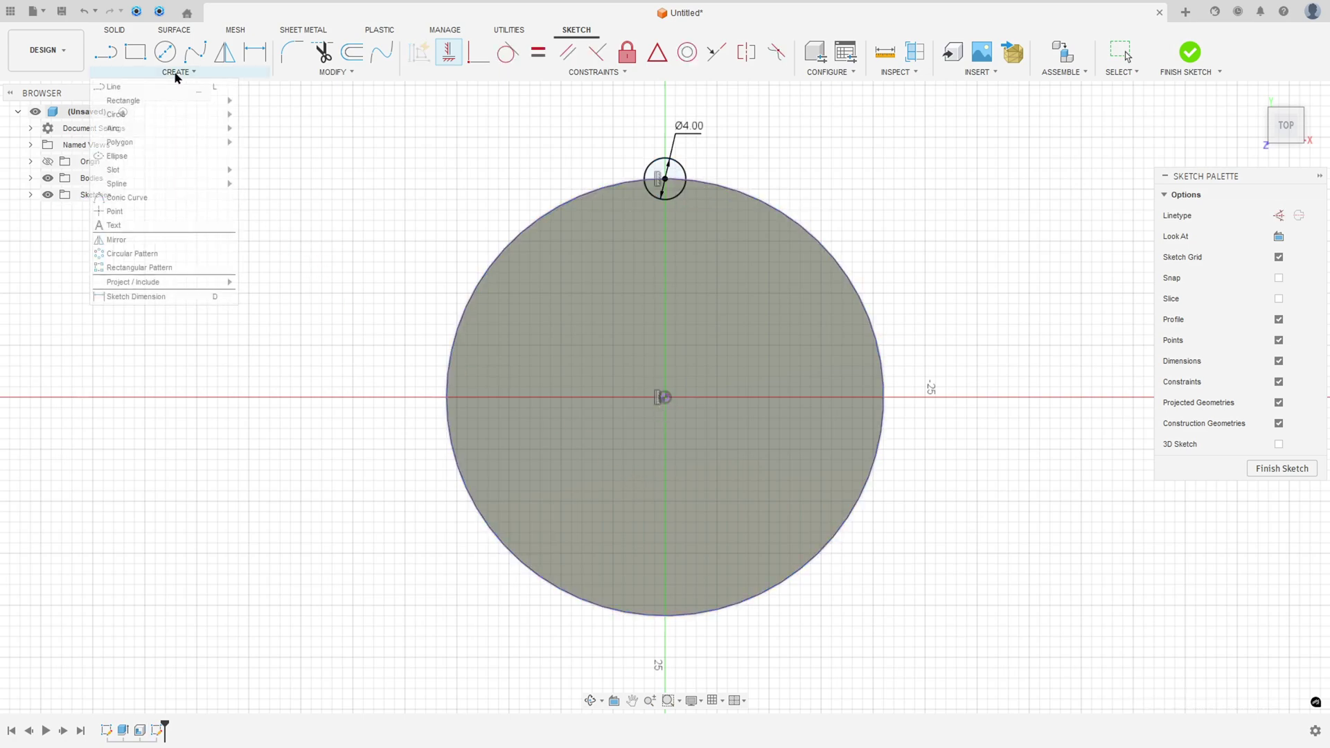
{"action": "left_click", "coordinate": [149, 252]}
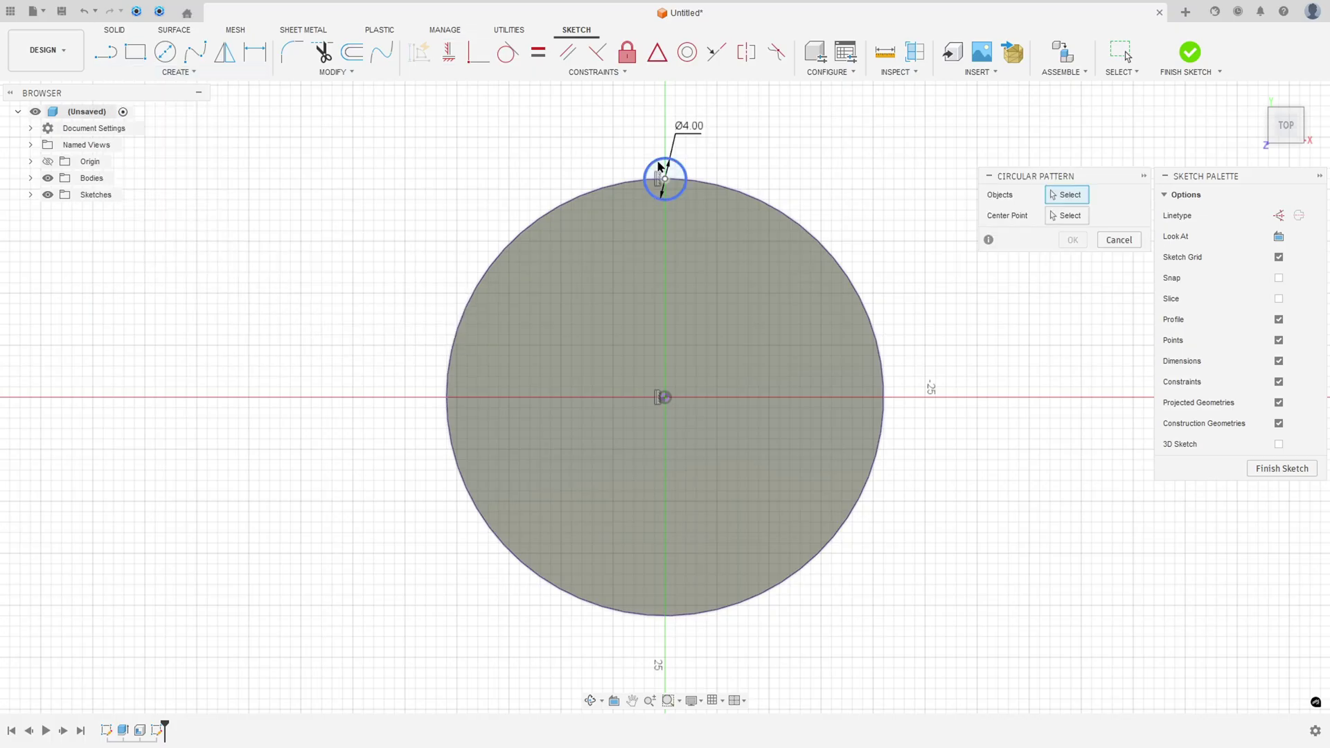
{"action": "left_click", "coordinate": [661, 166]}
{"action": "left_click", "coordinate": [1048, 219]}
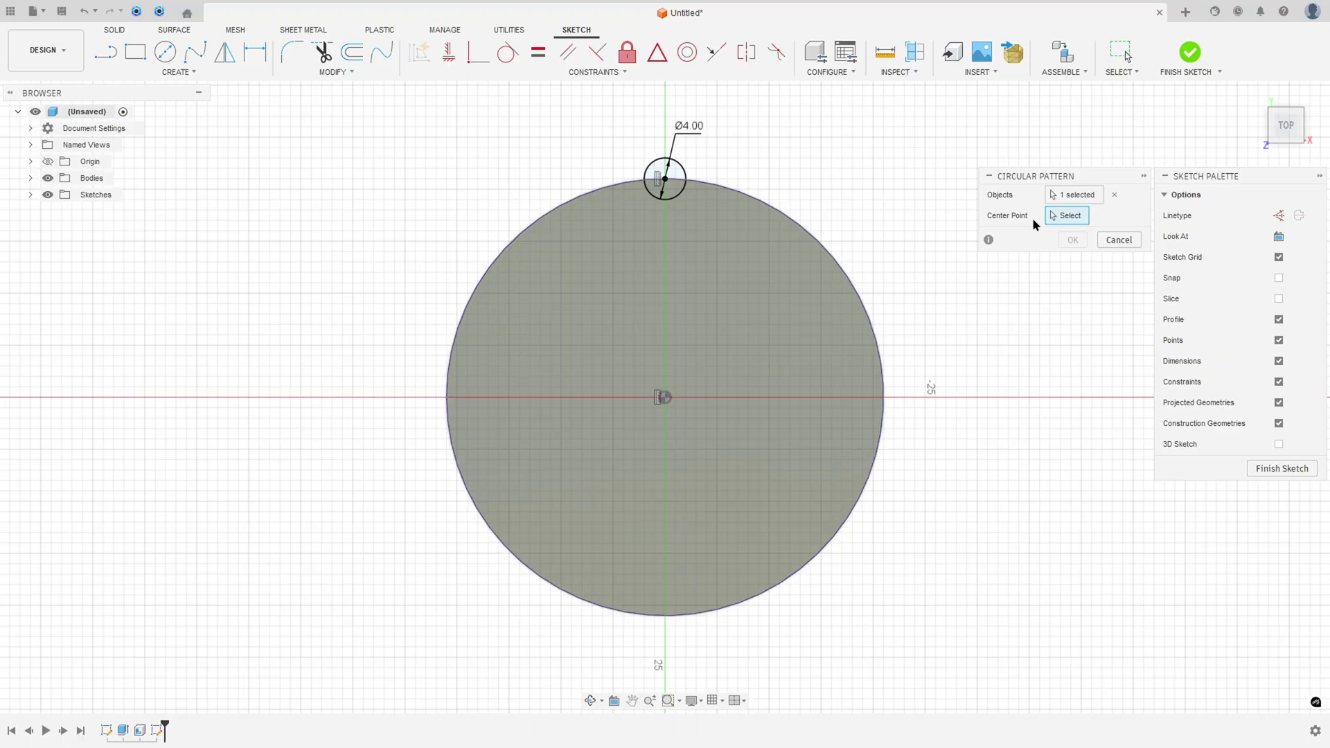
{"action": "left_click", "coordinate": [807, 234]}
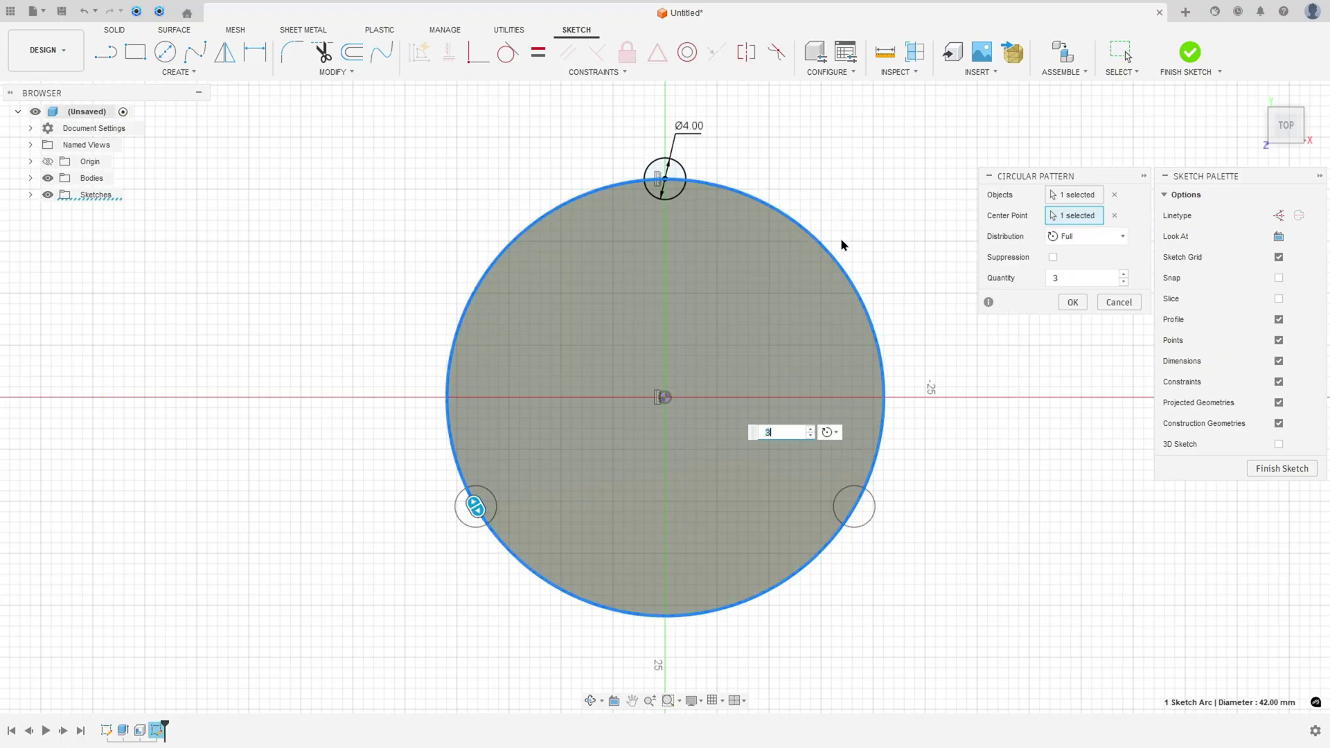
{"action": "left_click", "coordinate": [1057, 278]}
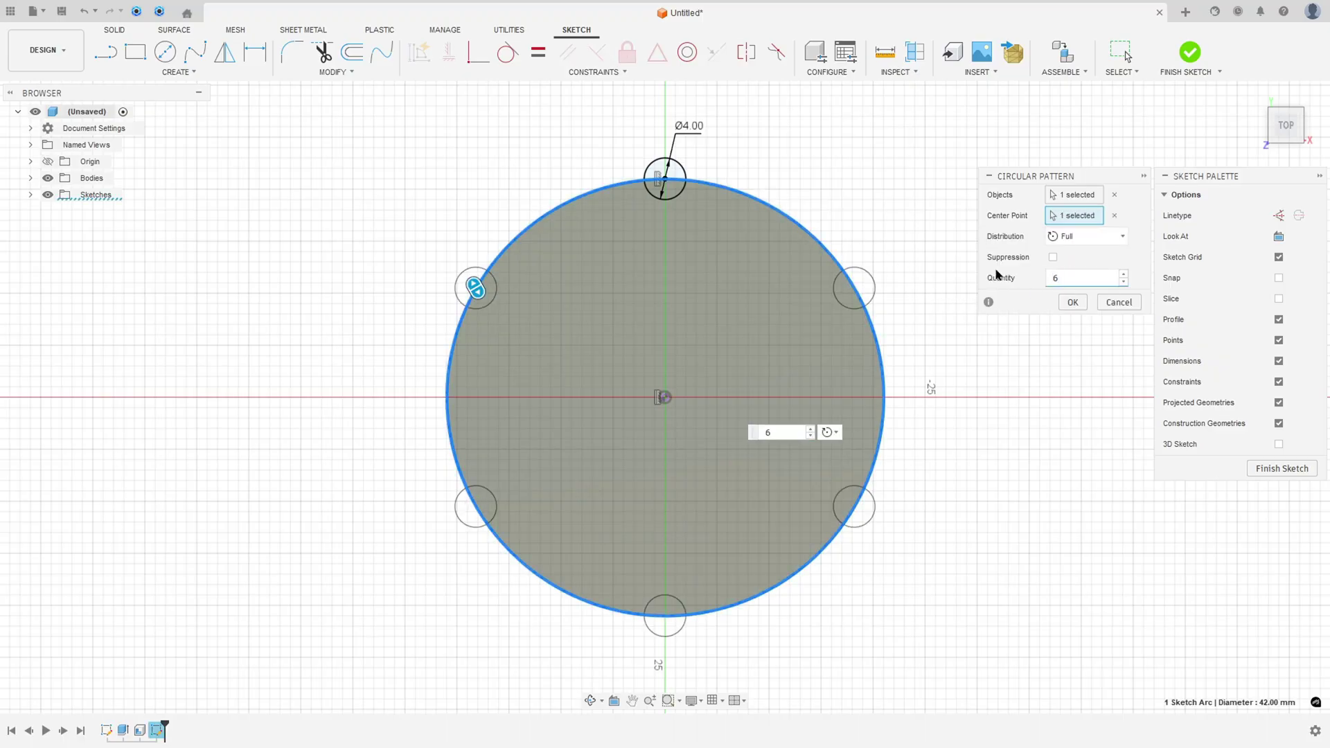
{"action": "left_click", "coordinate": [1072, 304]}
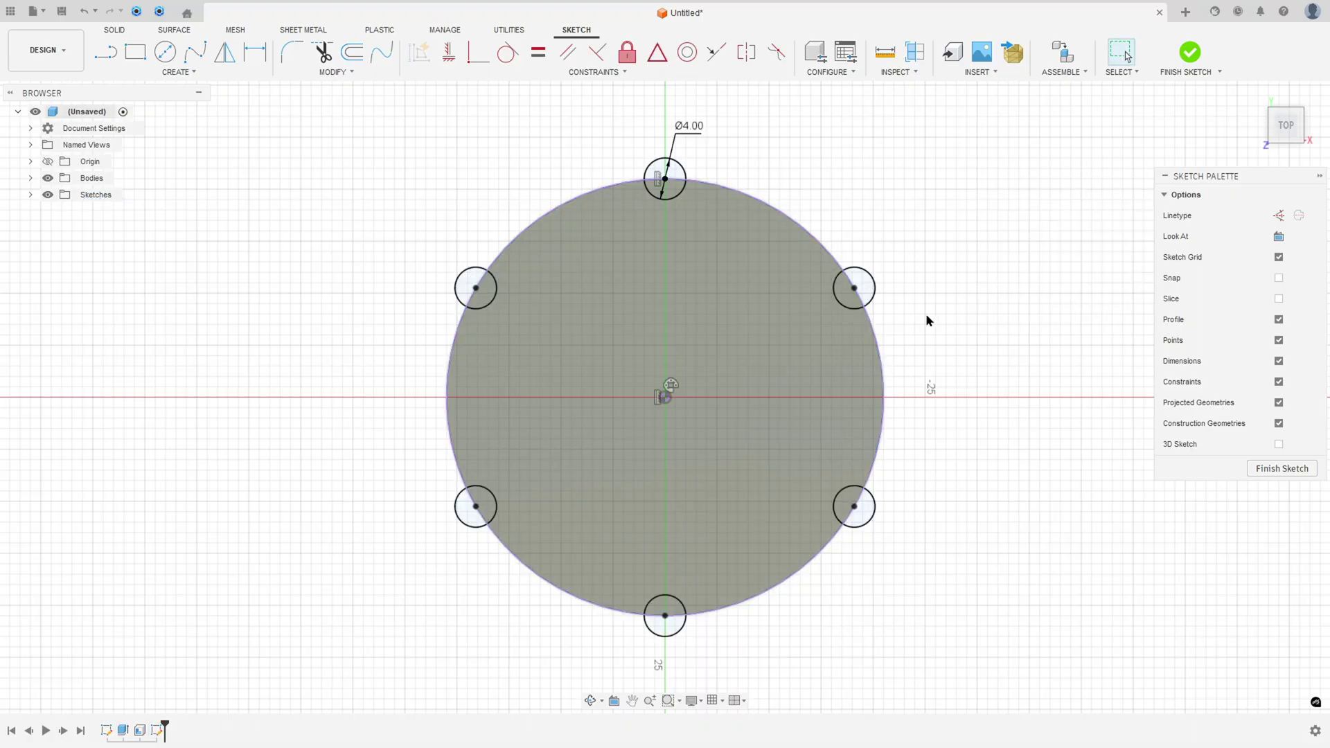
{"action": "left_click", "coordinate": [1189, 52]}
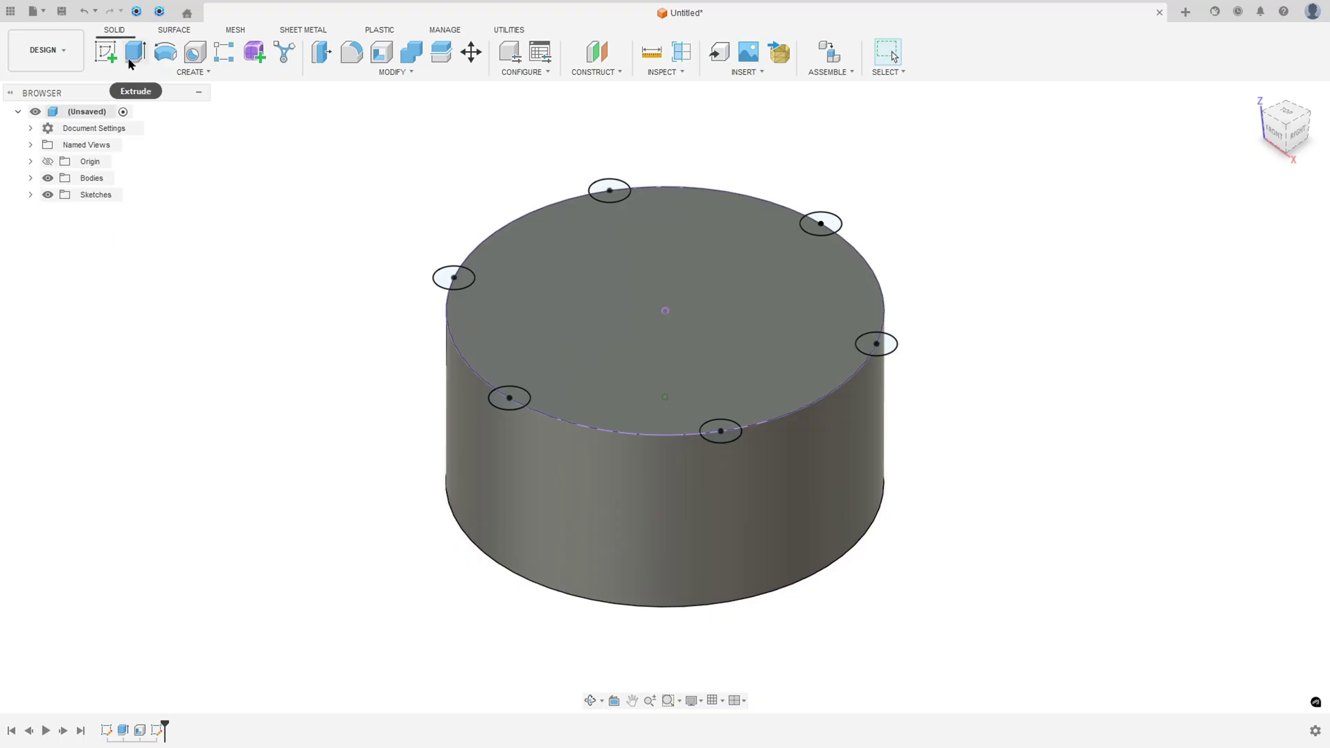
Step: Select the six small circle profiles and extrude them -20 mm, joined to the cylinder
{"action": "left_click", "coordinate": [132, 57]}
{"action": "left_click", "coordinate": [446, 278]}
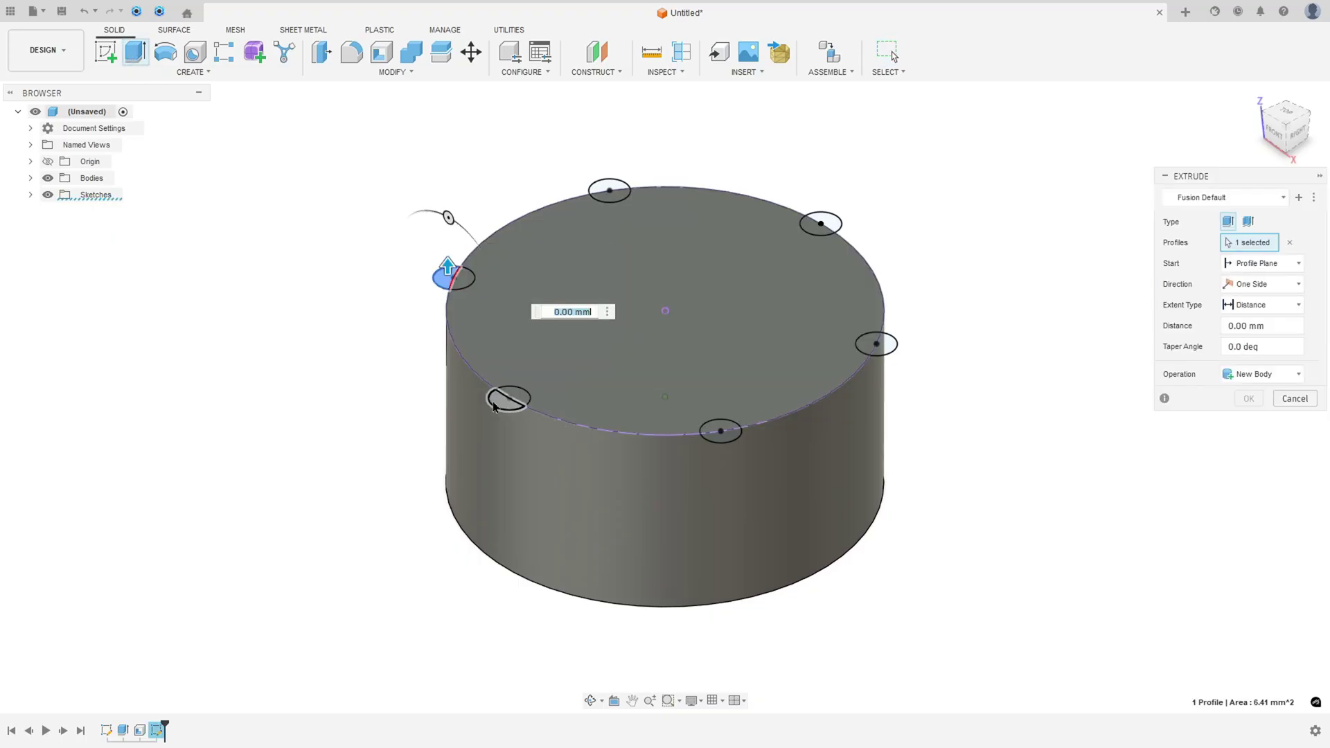
{"action": "left_click", "coordinate": [503, 404]}
{"action": "left_click", "coordinate": [719, 434]}
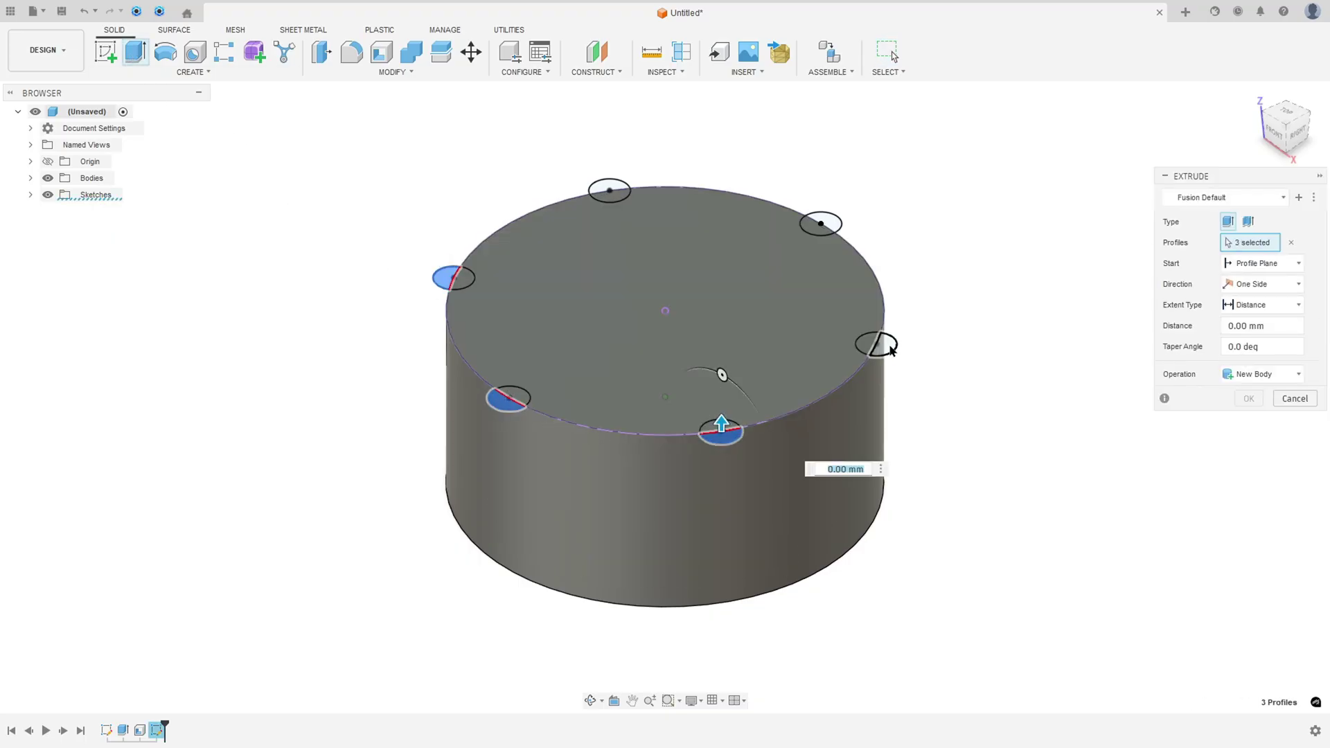
{"action": "left_click", "coordinate": [878, 347]}
{"action": "left_click", "coordinate": [822, 223]}
{"action": "left_click", "coordinate": [606, 188]}
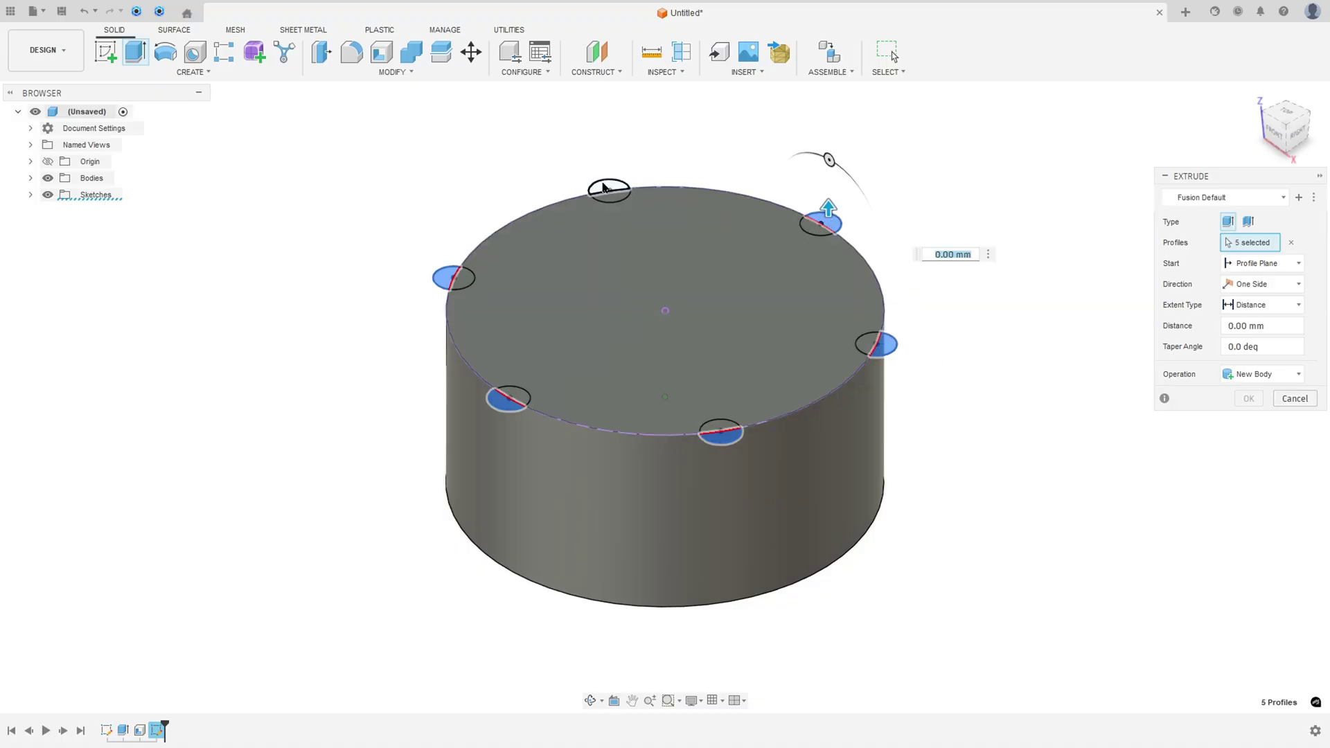
{"action": "left_click_drag", "start_coordinate": [605, 187], "coordinate": [621, 302]}
{"action": "type", "text": "-20"}
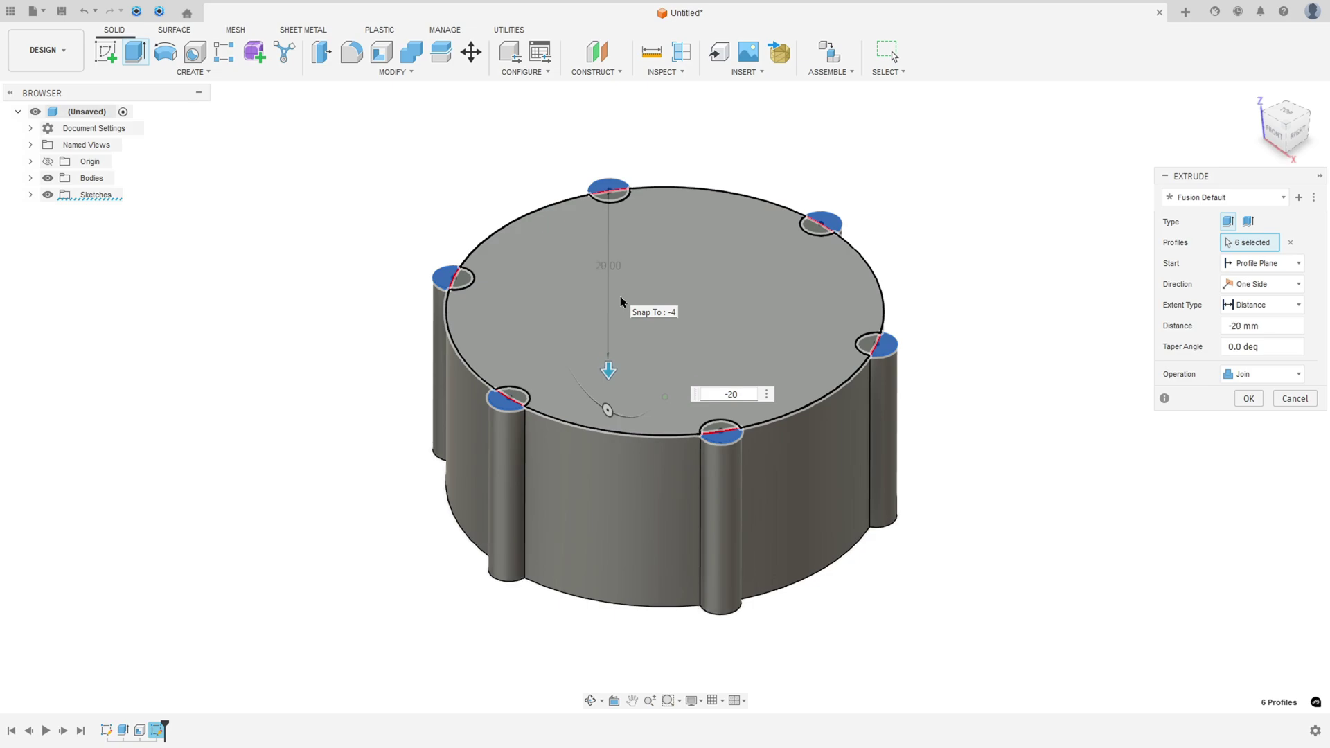
Step: Extend the bumps To Object up to the cap's bottom face, then mark off Ø34 on the drawing
{"action": "middle_click_drag", "start_coordinate": [621, 296], "coordinate": [1256, 291], "text": "shift"}
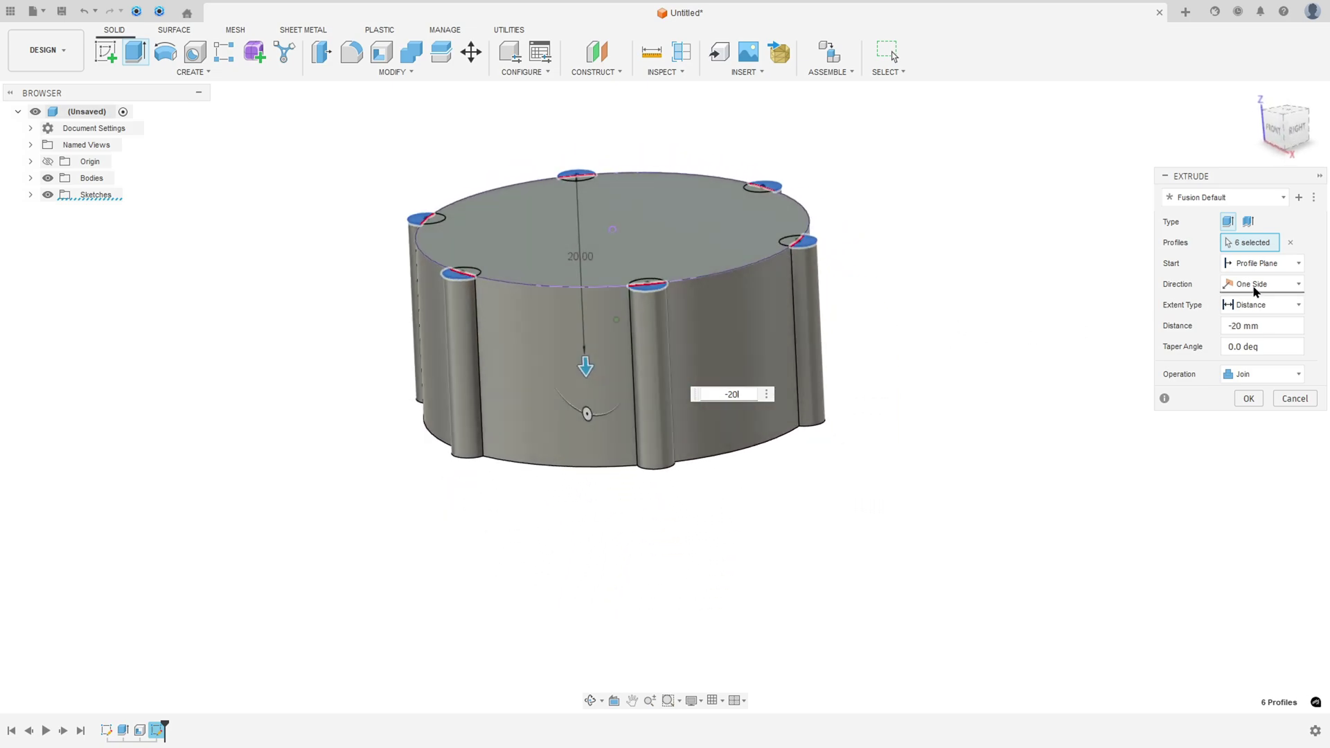
{"action": "left_click", "coordinate": [1269, 306]}
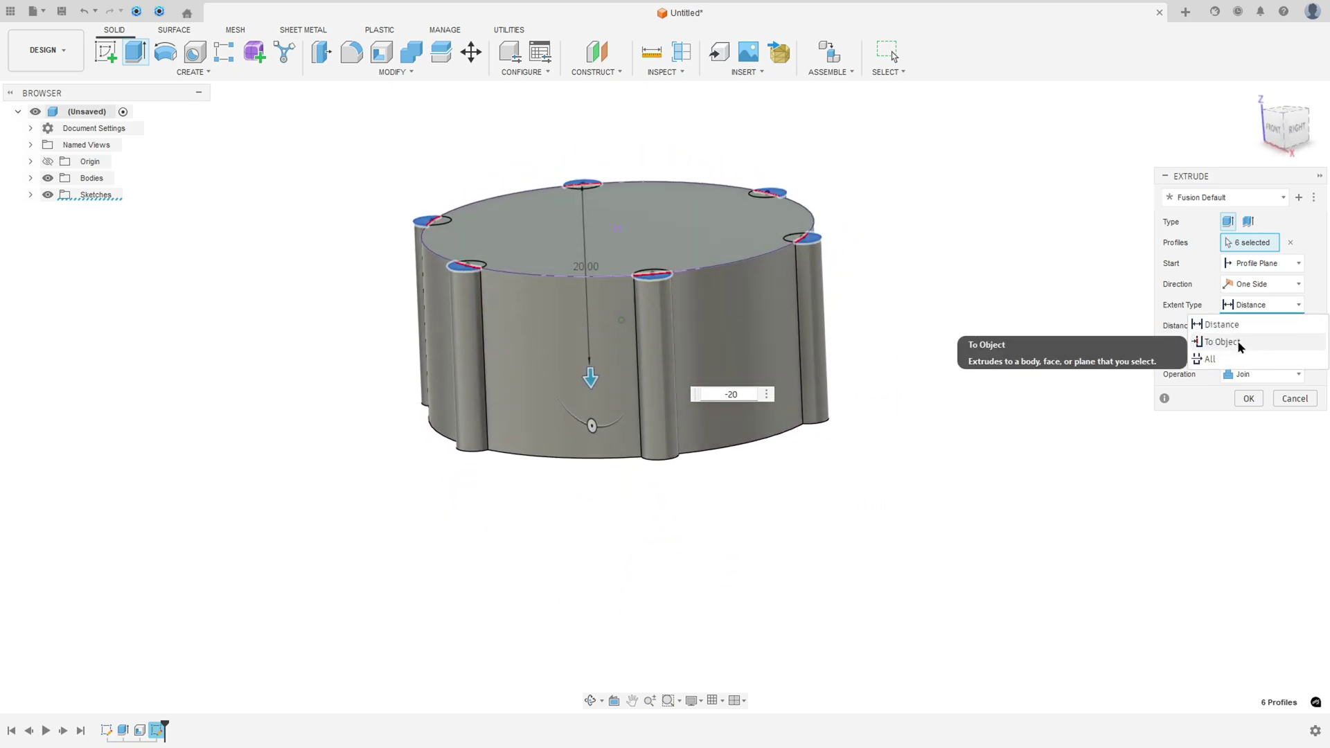
{"action": "left_click", "coordinate": [1238, 341]}
{"action": "middle_click_drag", "start_coordinate": [1238, 341], "coordinate": [783, 331], "text": "shift"}
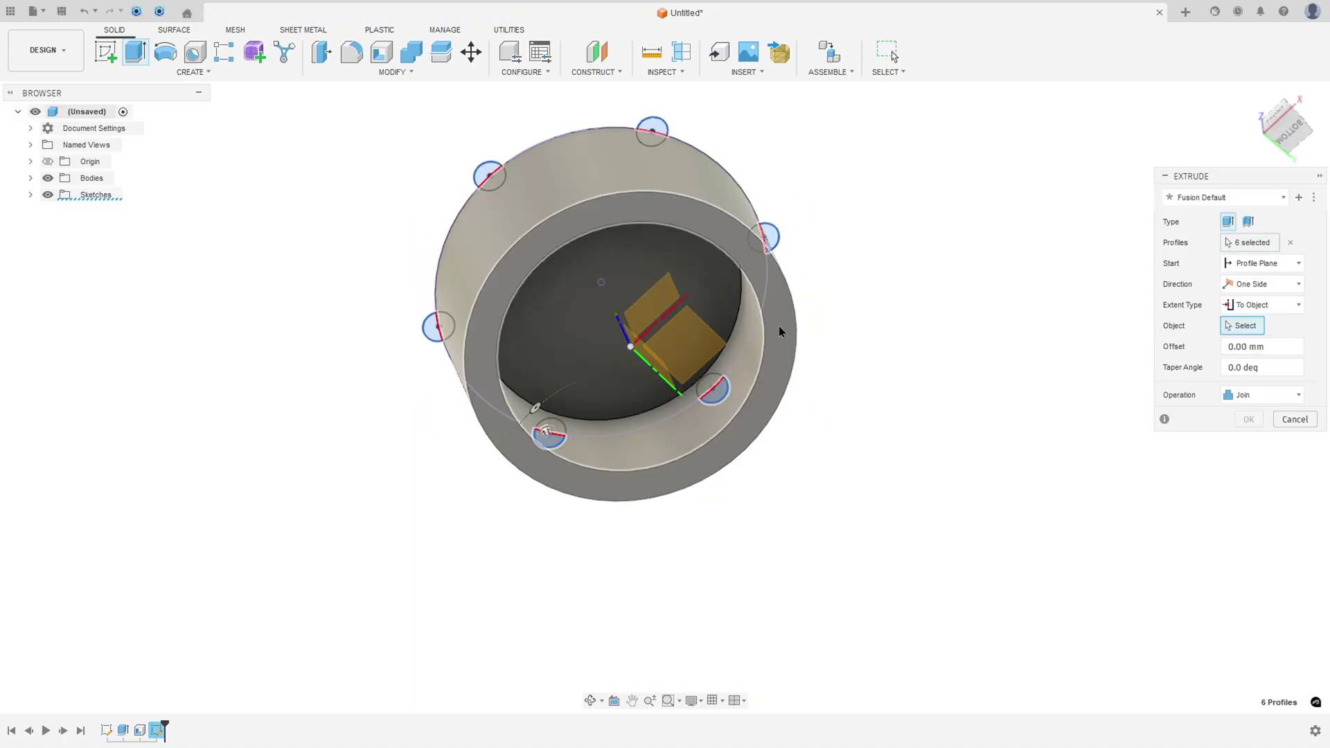
{"action": "left_click", "coordinate": [779, 326]}
{"action": "middle_click_drag", "start_coordinate": [899, 353], "coordinate": [1021, 342], "text": "shift"}
{"action": "left_click", "coordinate": [1248, 463]}
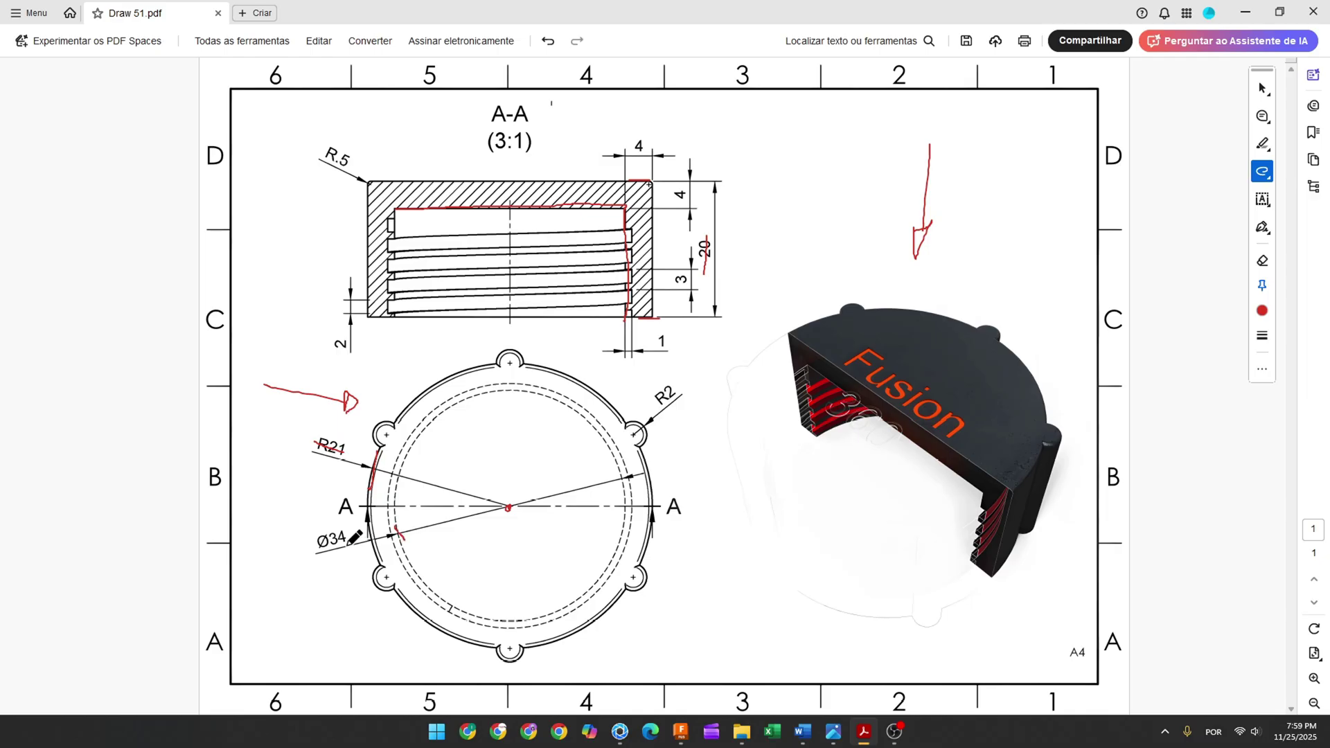
{"action": "left_click_drag", "start_coordinate": [317, 547], "coordinate": [334, 543]}
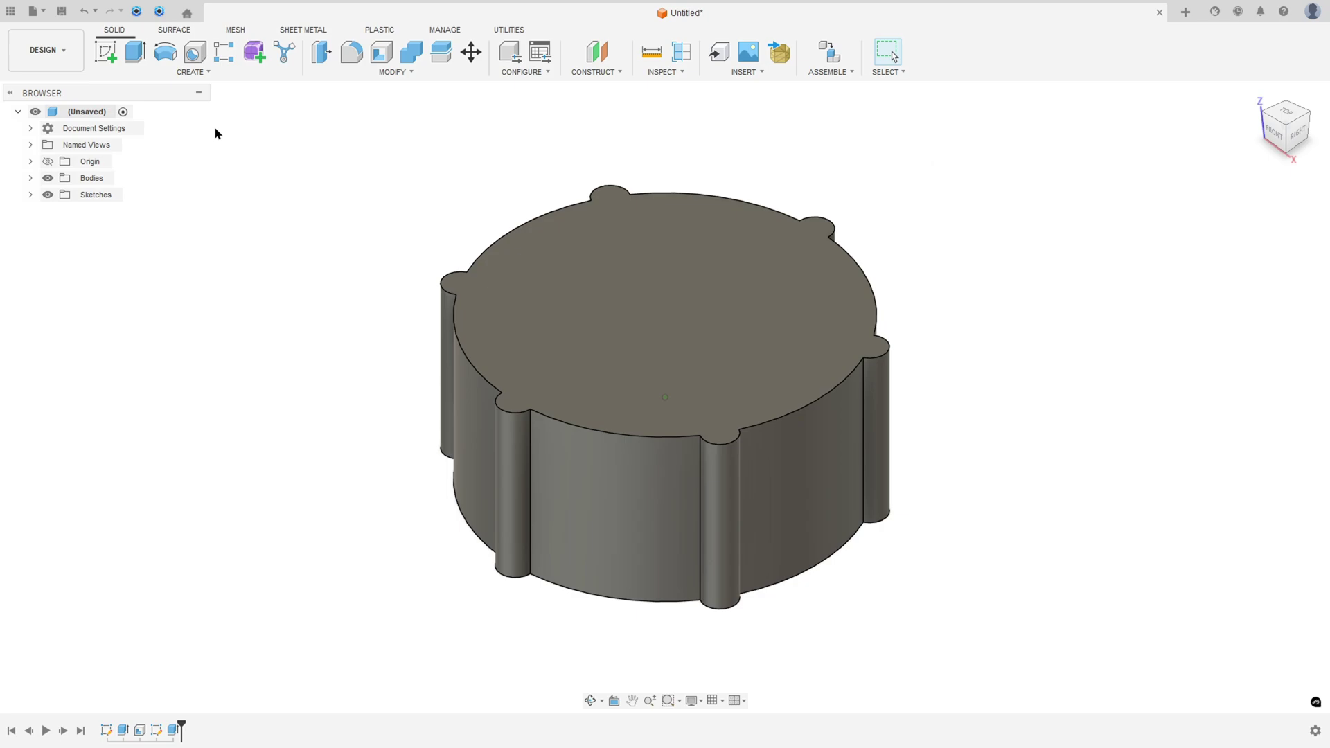
{"action": "left_click", "coordinate": [188, 72]}
Step: Start a coil cut on the XY plane from a 34 mm diameter circle centred at the origin
{"action": "left_click", "coordinate": [113, 324]}
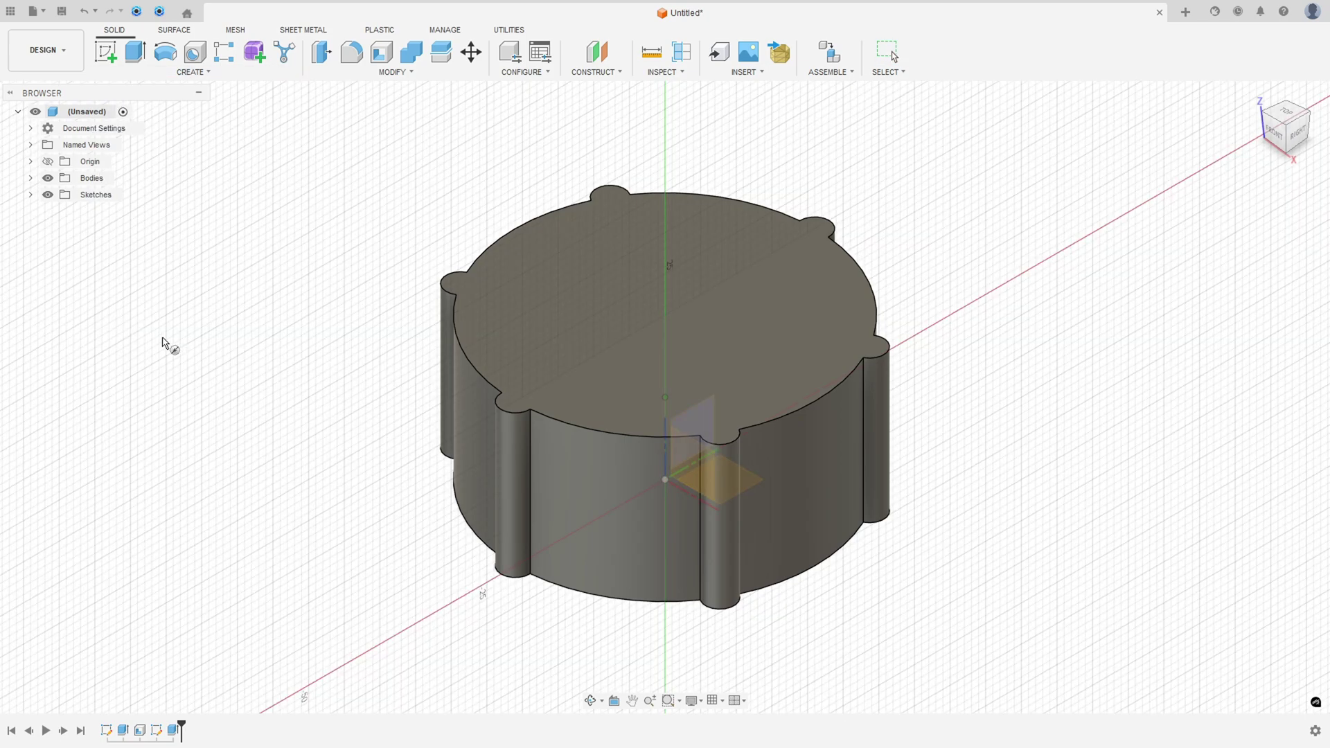
{"action": "left_click", "coordinate": [742, 484]}
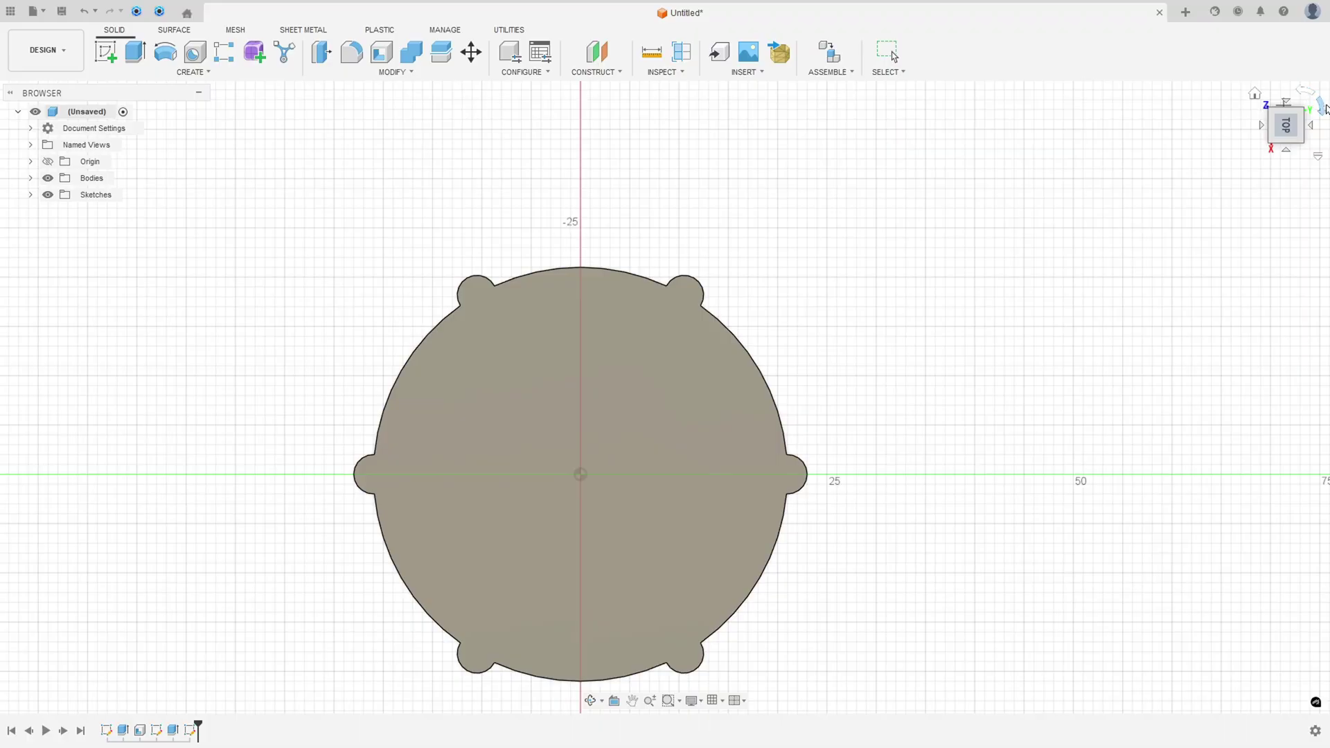
{"action": "left_click", "coordinate": [1324, 112]}
{"action": "left_click", "coordinate": [1324, 112]}
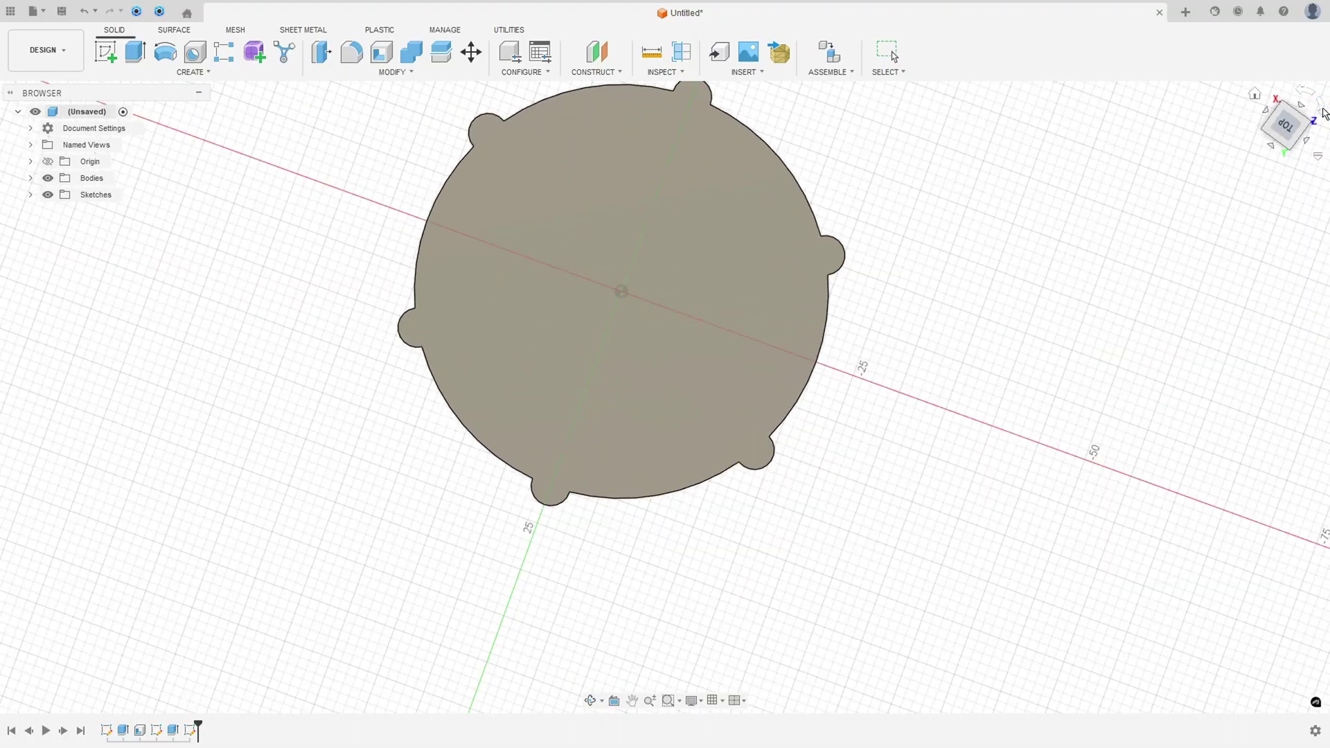
{"action": "left_click", "coordinate": [1323, 112]}
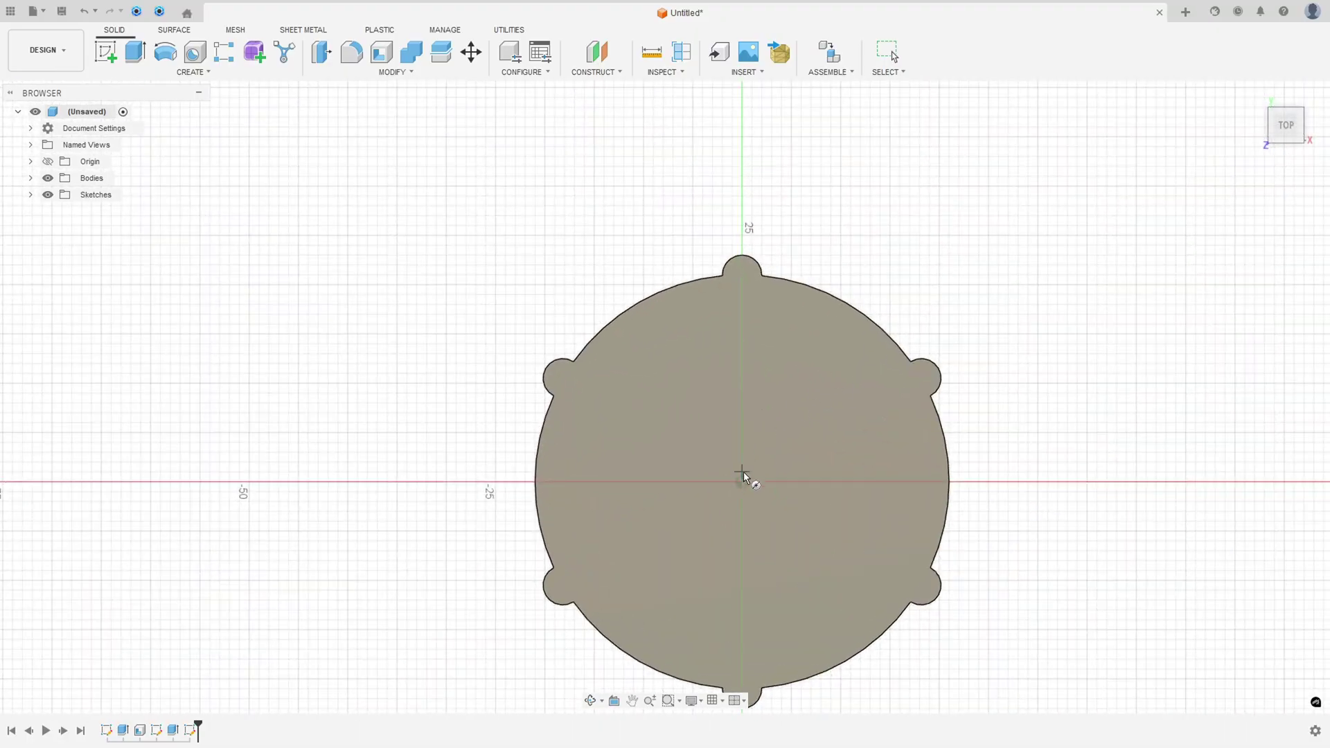
{"action": "left_click", "coordinate": [742, 483]}
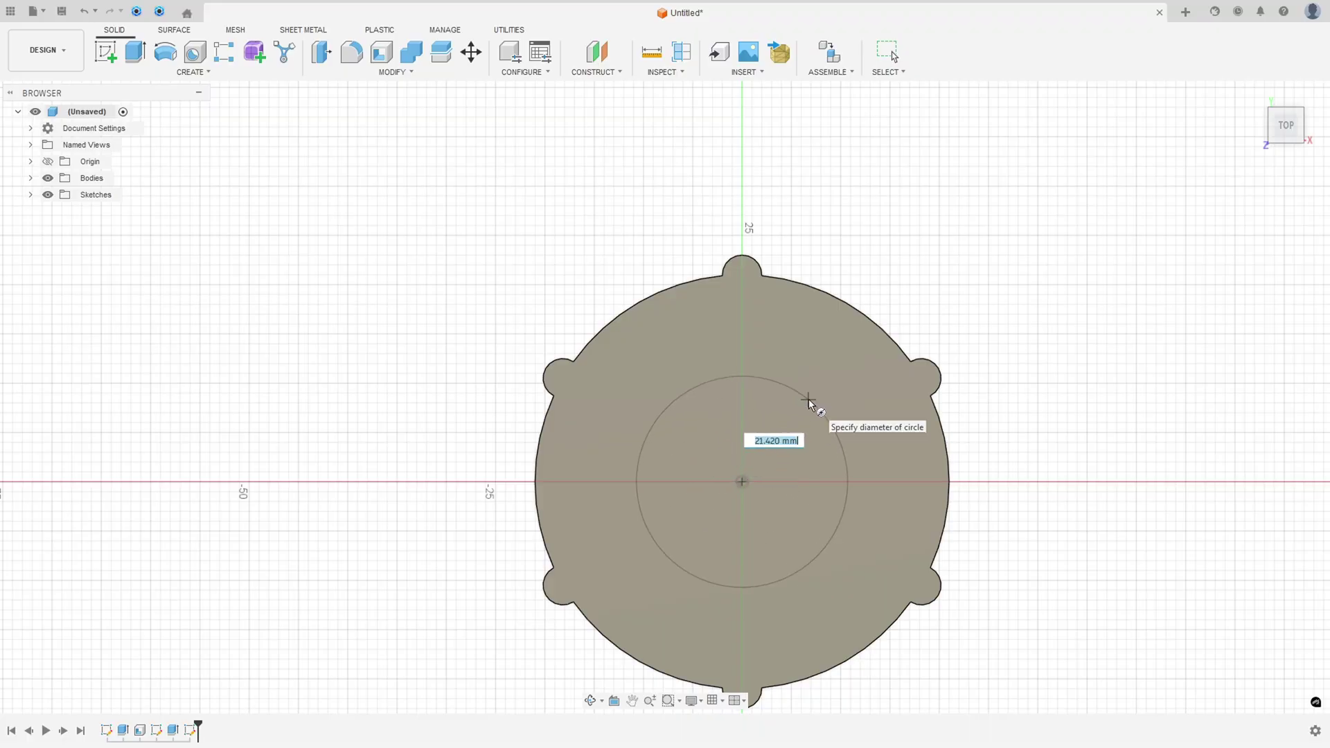
{"action": "type", "text": "34"}
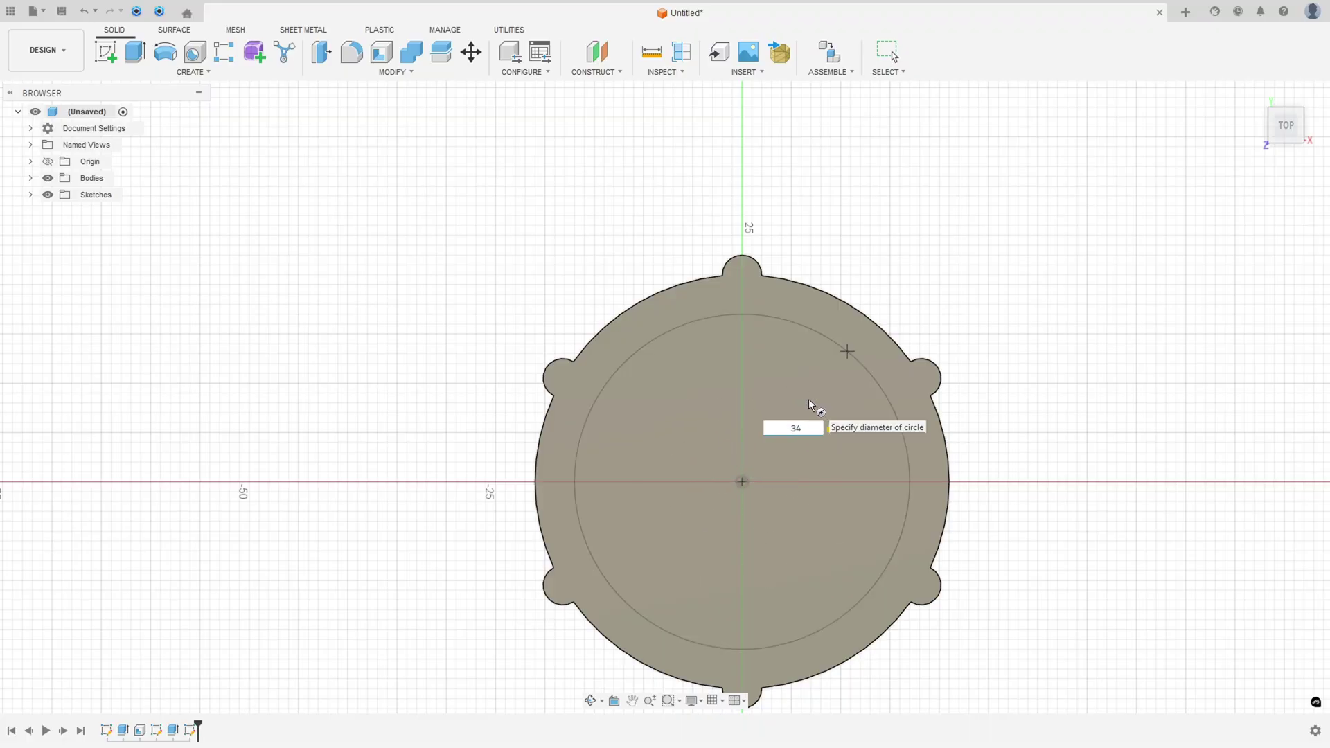
{"action": "key", "text": "Return"}
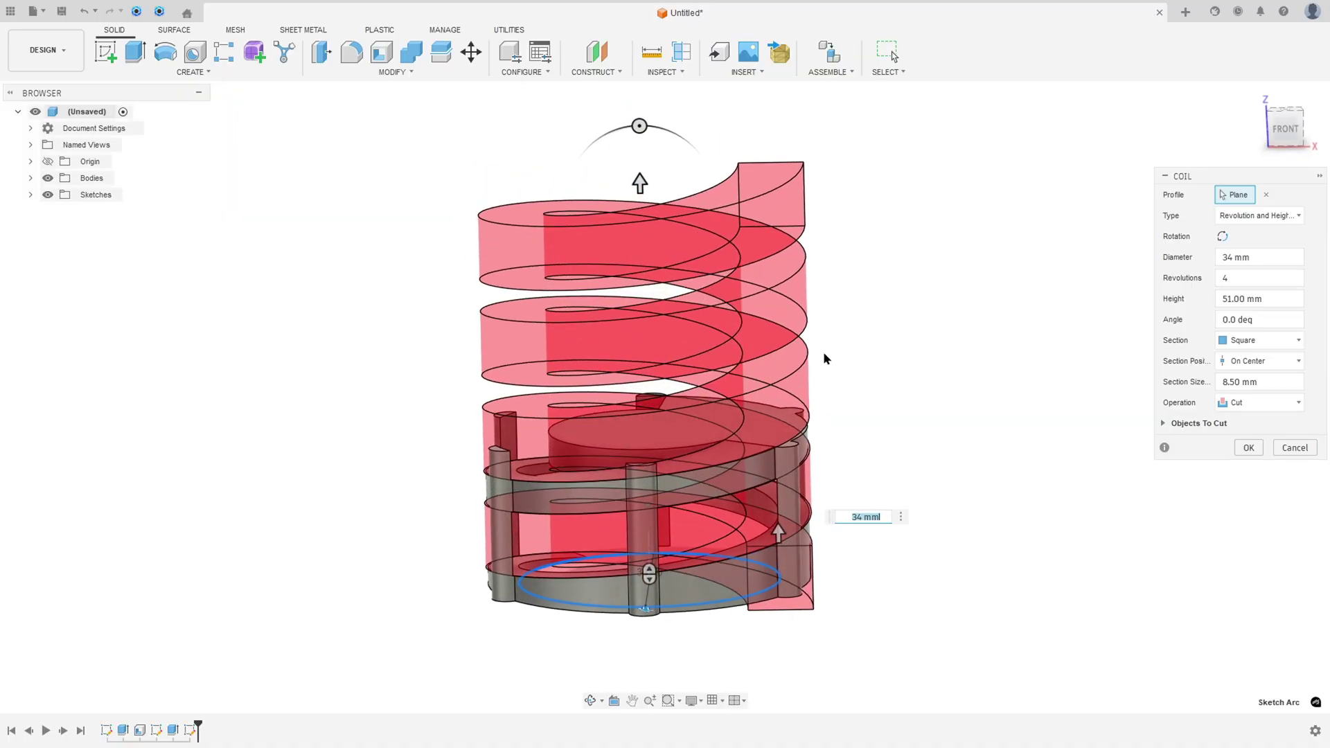
Step: Define the coil by Revolution and Pitch with 4.5 revolutions
{"action": "left_click", "coordinate": [1241, 217]}
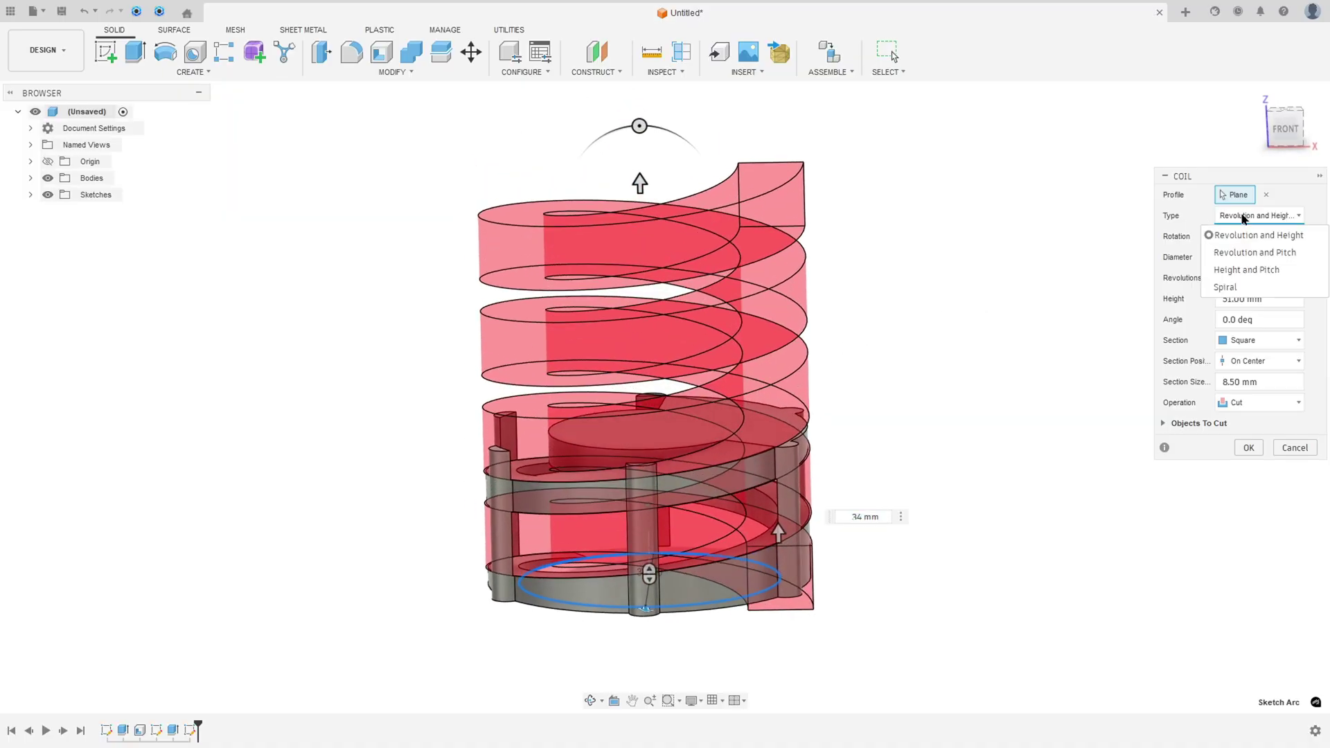
{"action": "left_click", "coordinate": [1269, 259]}
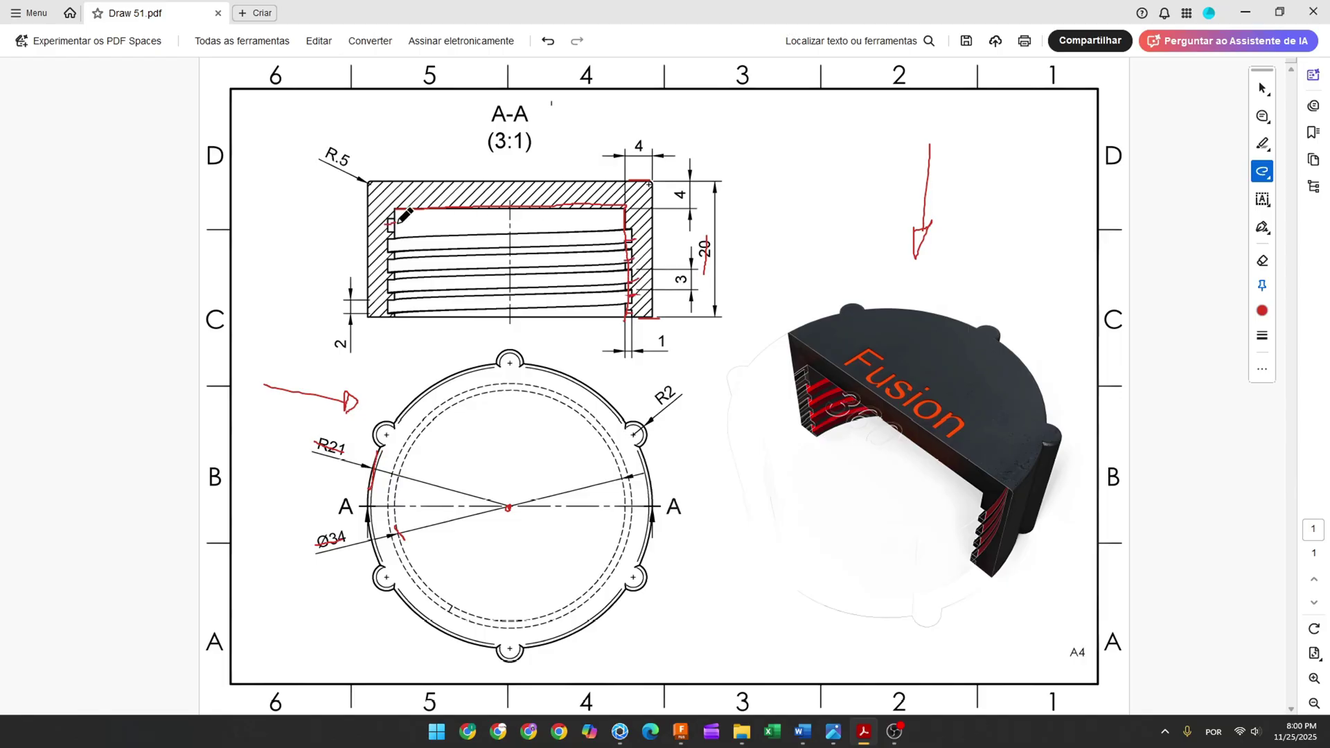
{"action": "left_click", "coordinate": [680, 732]}
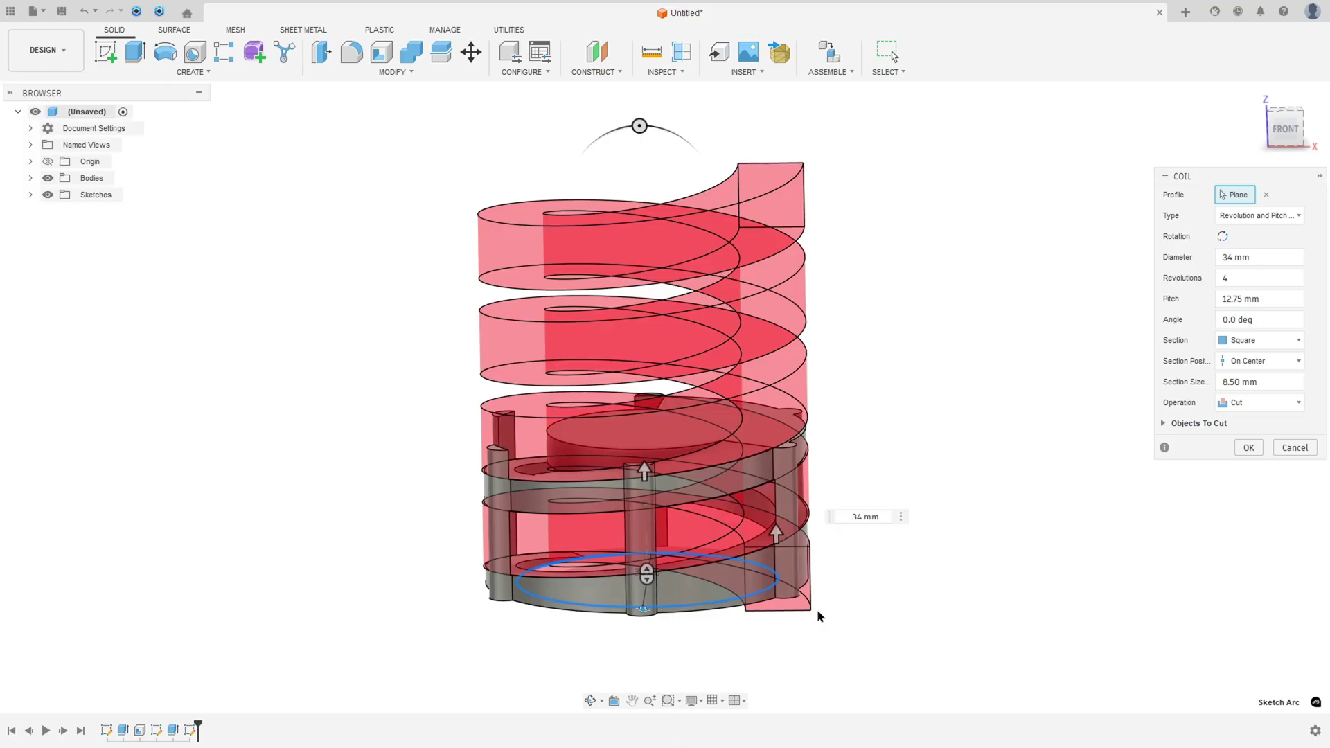
{"action": "left_click", "coordinate": [1238, 281]}
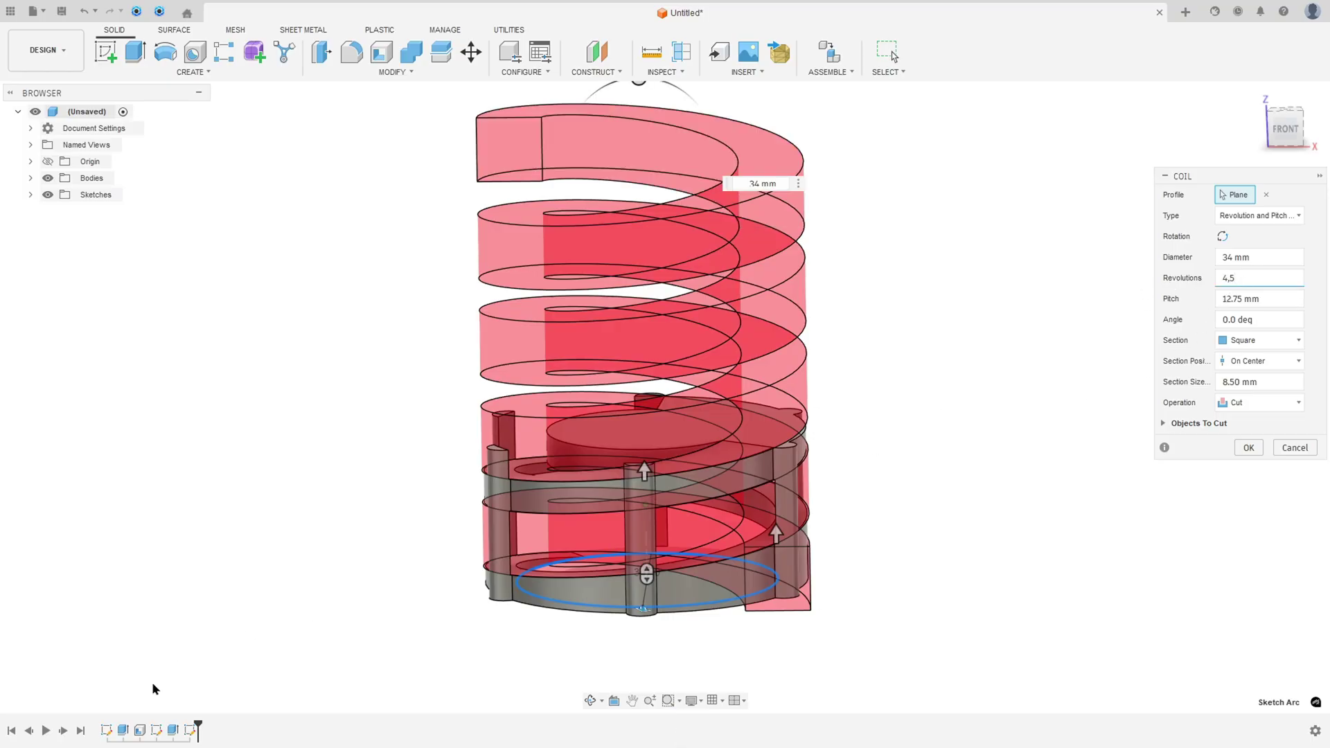
Step: Check the reference drawing, then set the coil pitch to 3
{"action": "key", "text": "alt+Tab"}
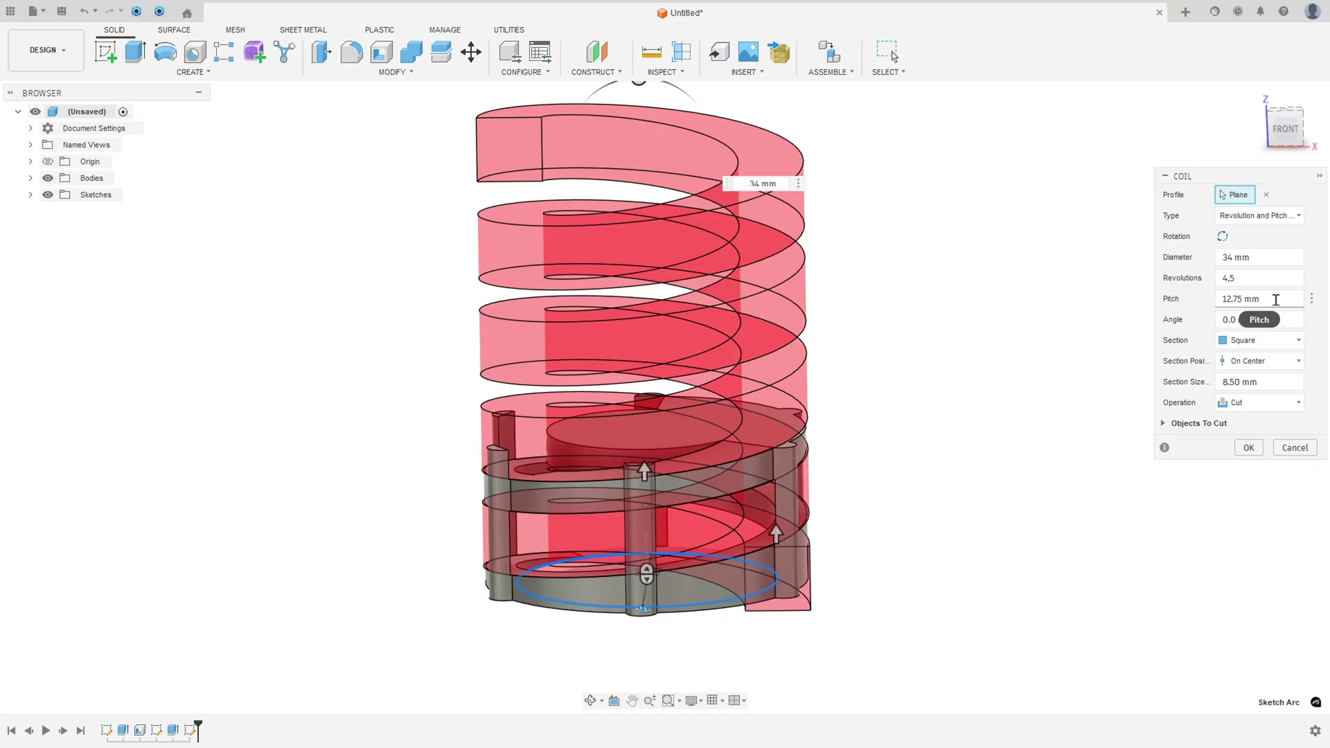
{"action": "left_click", "coordinate": [1256, 298]}
{"action": "type", "text": "3"}
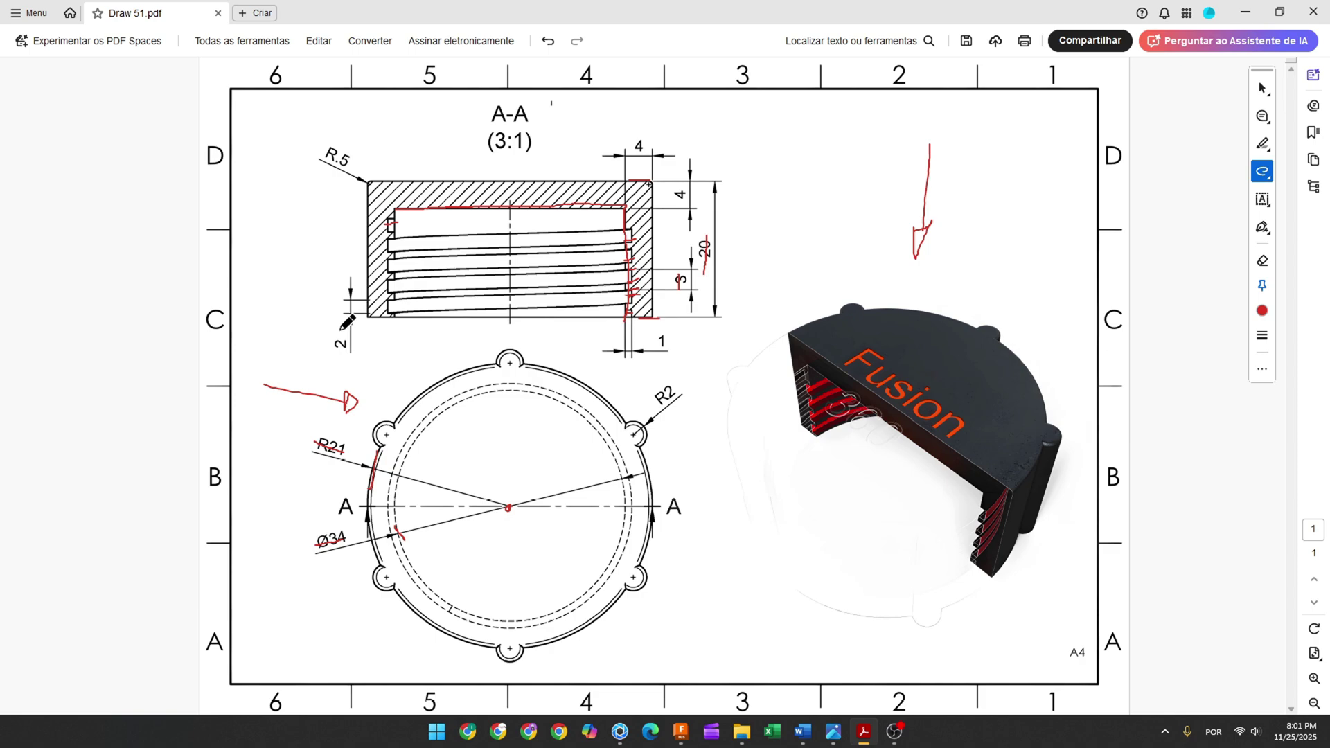
Step: Mark section A-A's bottom-right dimensions in red, undoing the stroke by the 2 dimension
{"action": "left_click_drag", "start_coordinate": [341, 329], "coordinate": [336, 350]}
{"action": "key", "text": "ctrl+z"}
{"action": "key", "text": "ctrl+z"}
{"action": "key", "text": "ctrl+z"}
{"action": "key", "text": "ctrl+z"}
{"action": "key", "text": "ctrl+z"}
{"action": "key", "text": "ctrl+z"}
{"action": "key", "text": "ctrl+z"}
{"action": "key", "text": "ctrl+z"}
{"action": "key", "text": "ctrl+z"}
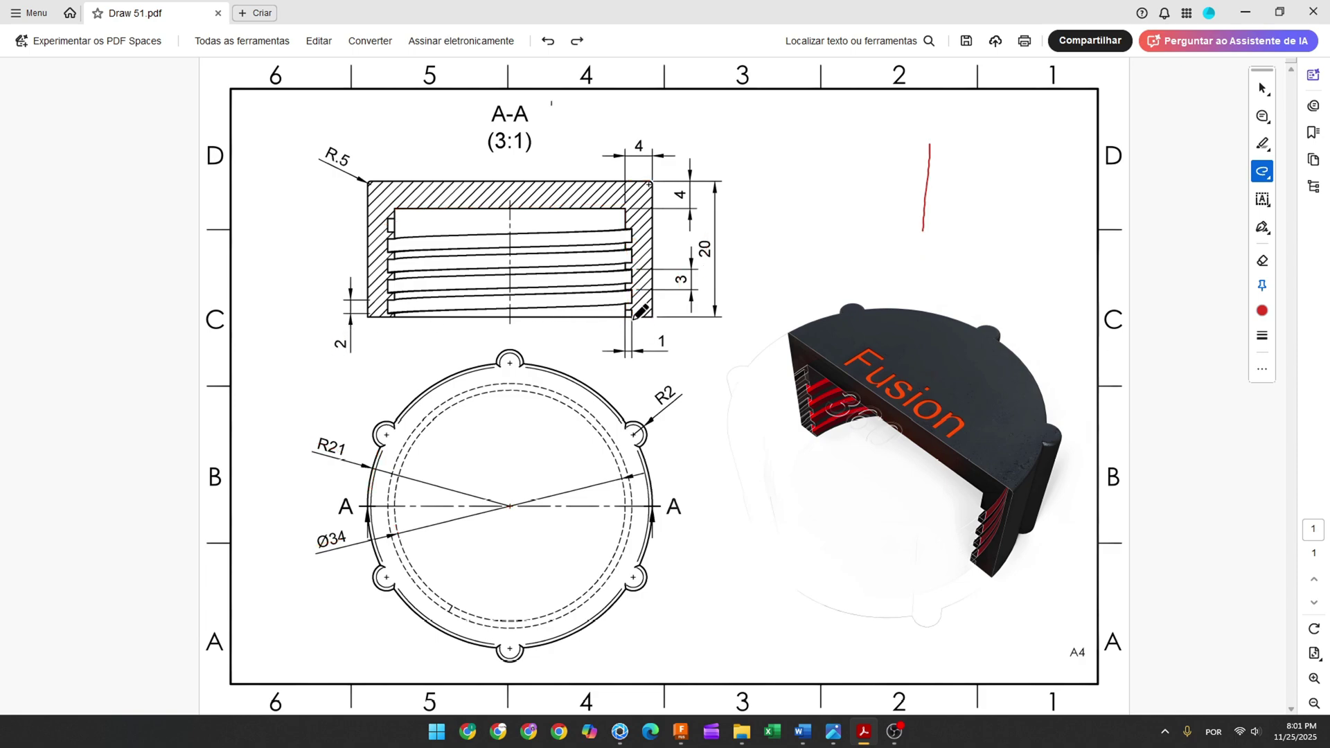
{"action": "left_click_drag", "start_coordinate": [628, 319], "coordinate": [623, 323]}
{"action": "mouse_move", "coordinate": [616, 331]}
{"action": "left_mouse_down"}
{"action": "mouse_move", "coordinate": [597, 314]}
{"action": "mouse_move", "coordinate": [611, 322]}
{"action": "left_mouse_up"}
Step: Set the coil section size to 2 with On Center position and apply the thread cut
{"action": "left_click", "coordinate": [681, 733]}
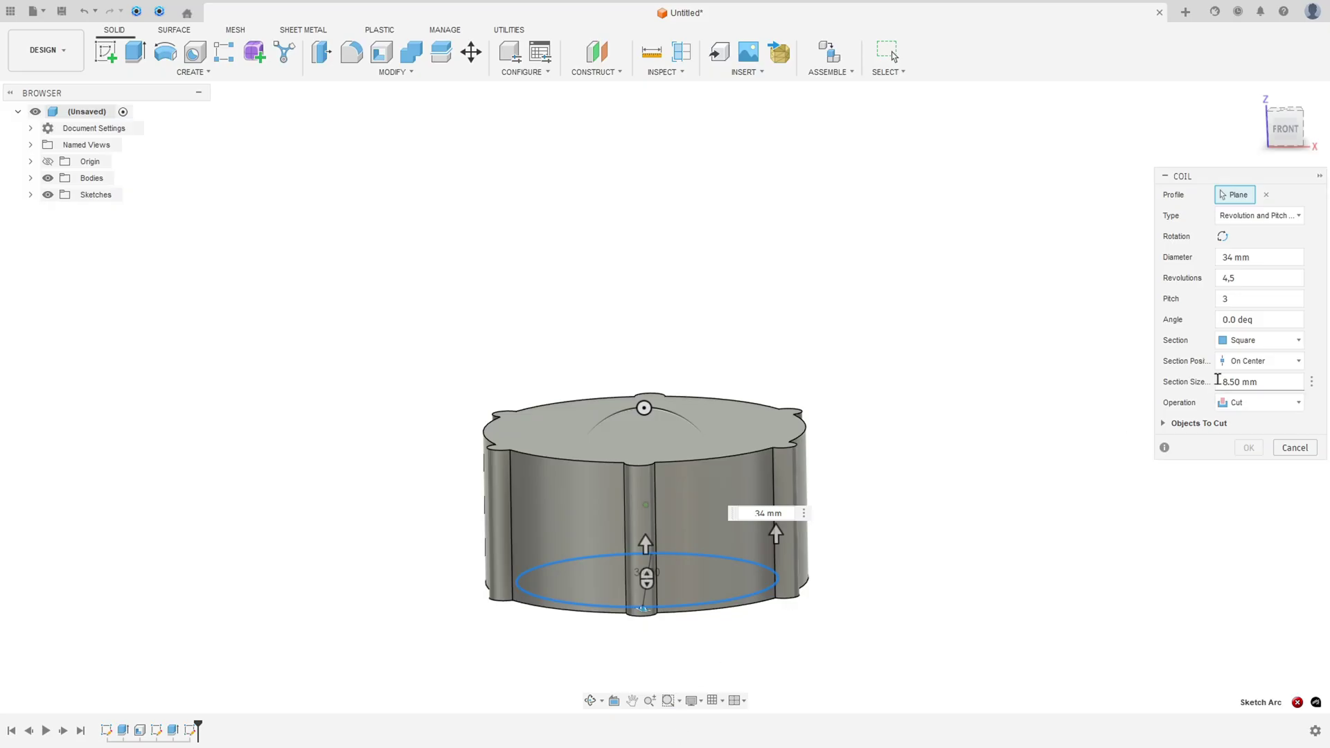
{"action": "left_click_drag", "start_coordinate": [1273, 383], "coordinate": [1200, 381]}
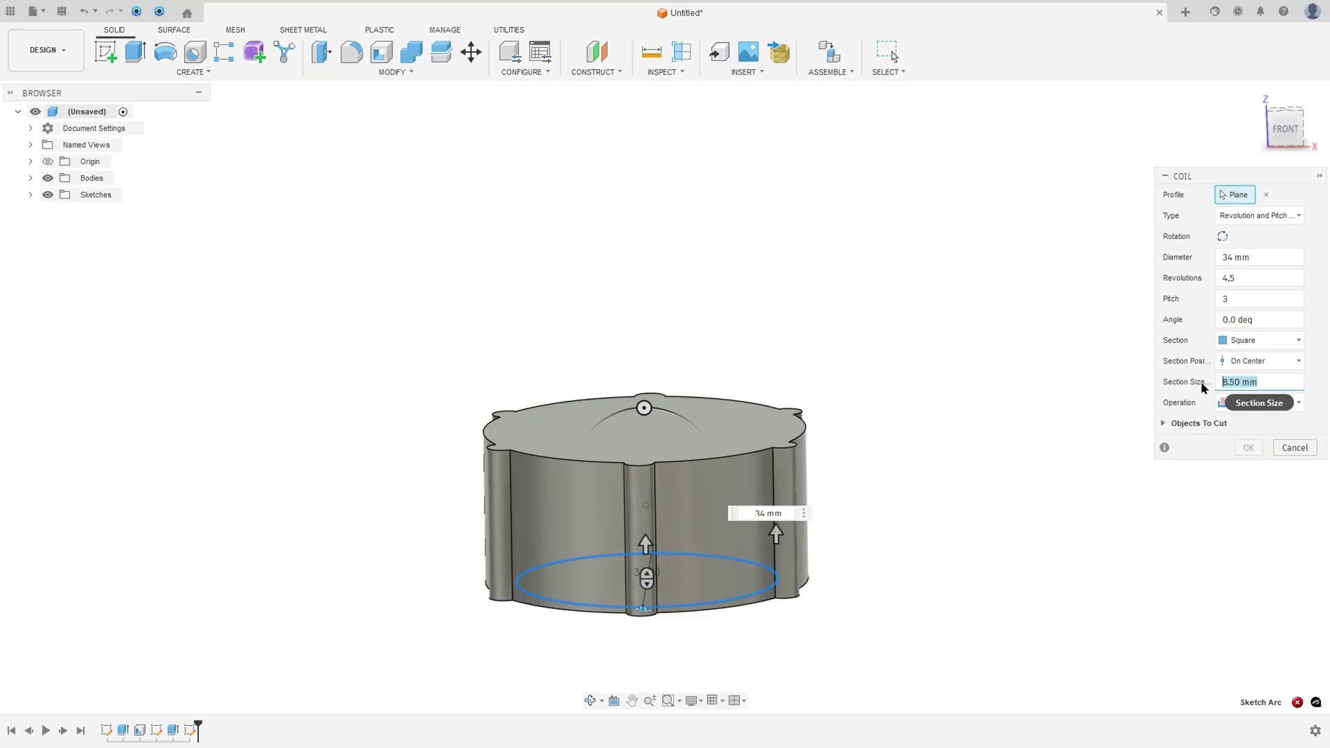
{"action": "key", "text": "BackSpace"}
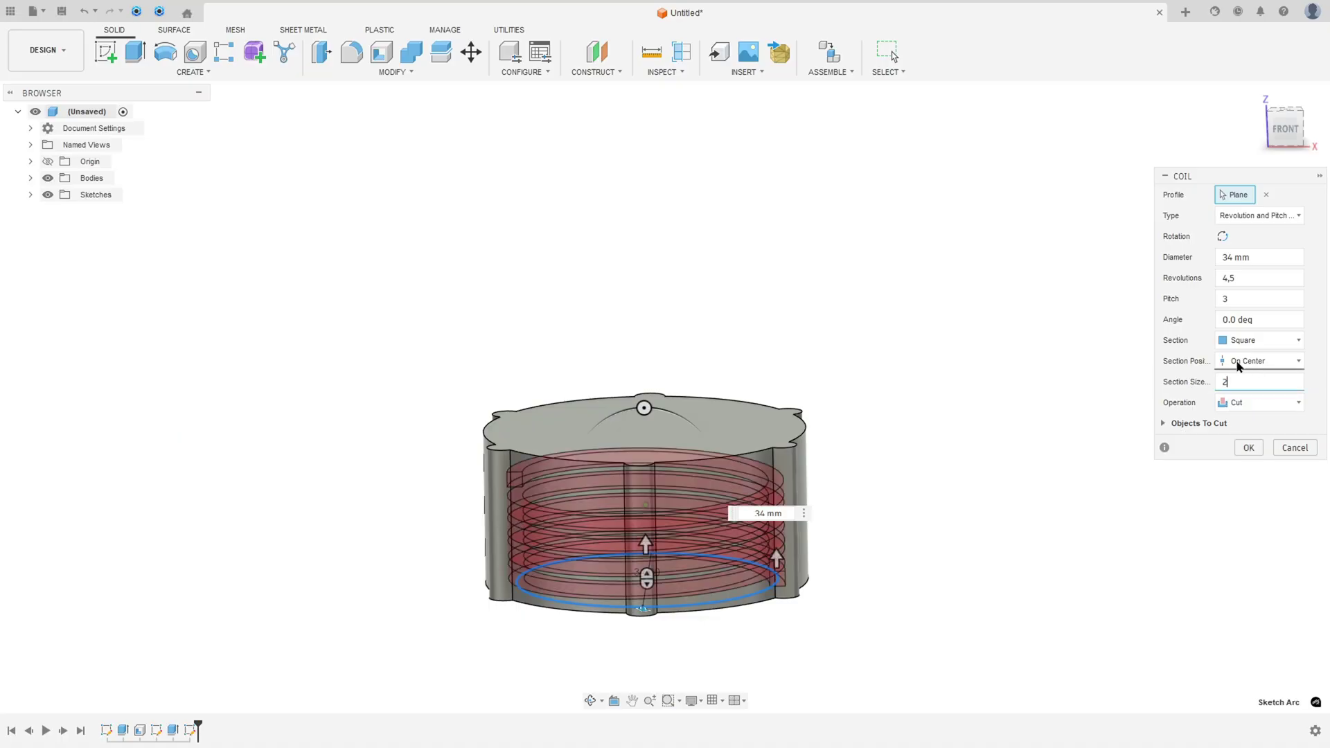
{"action": "type", "text": "2"}
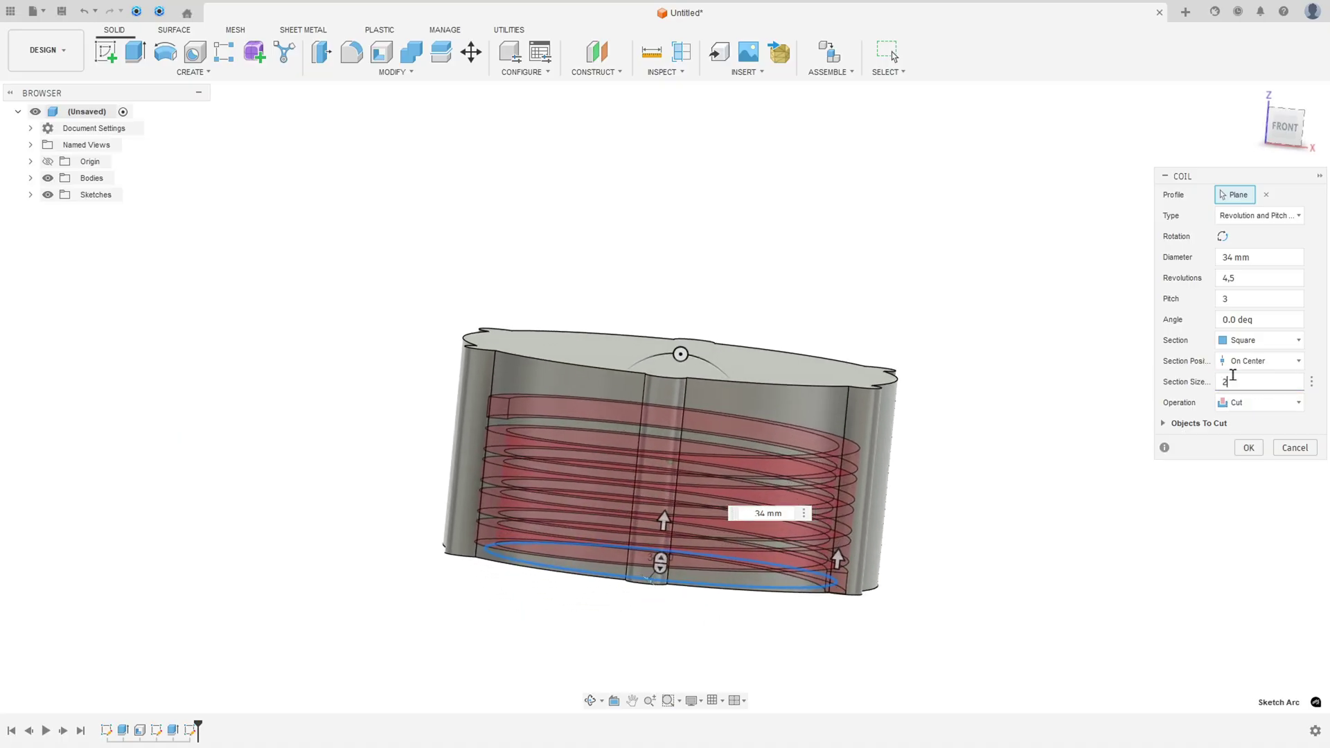
{"action": "left_click", "coordinate": [1241, 362]}
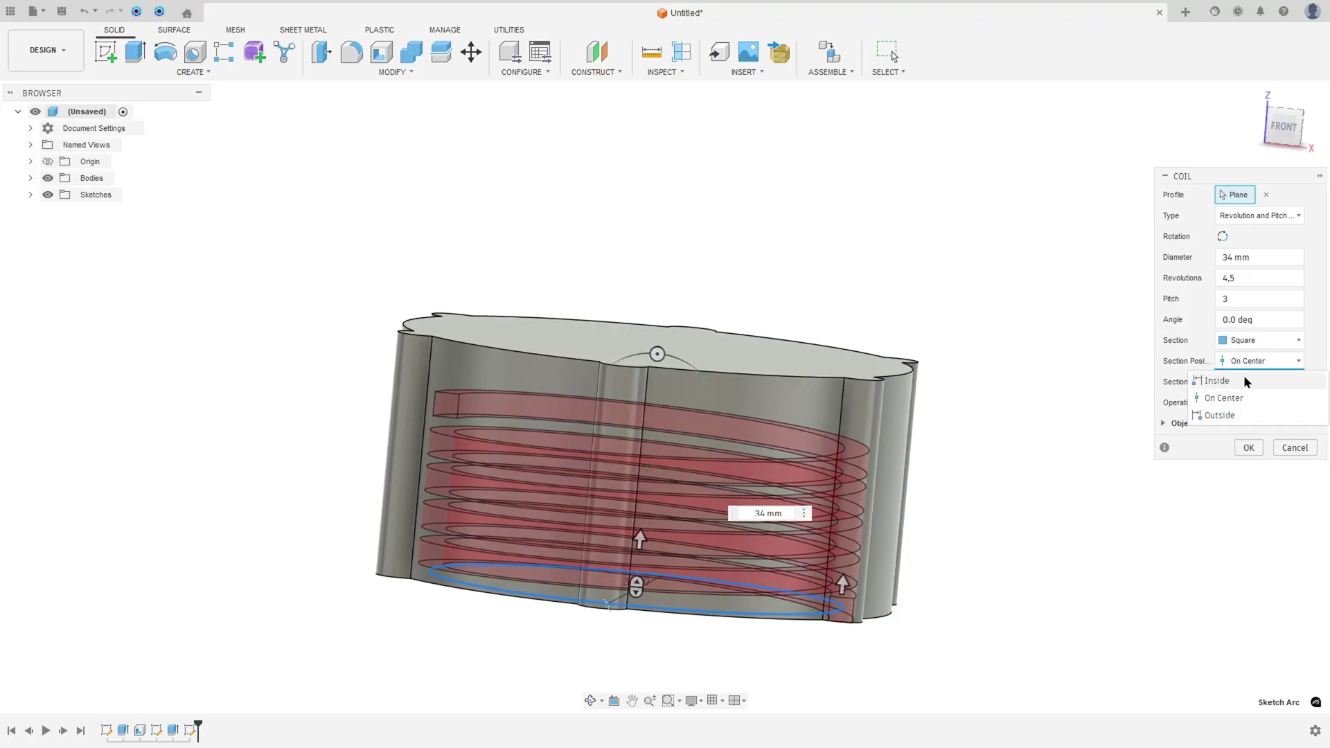
{"action": "left_click", "coordinate": [1245, 378]}
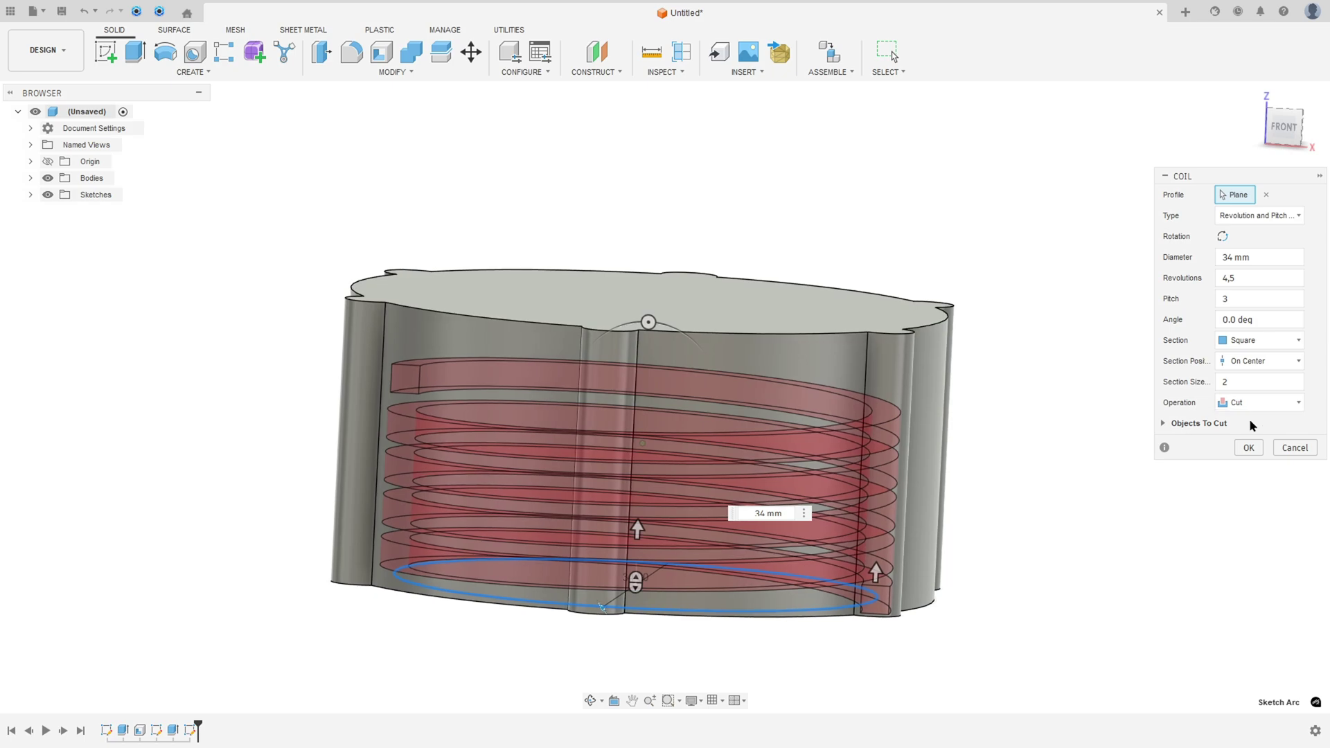
{"action": "left_click", "coordinate": [1248, 449]}
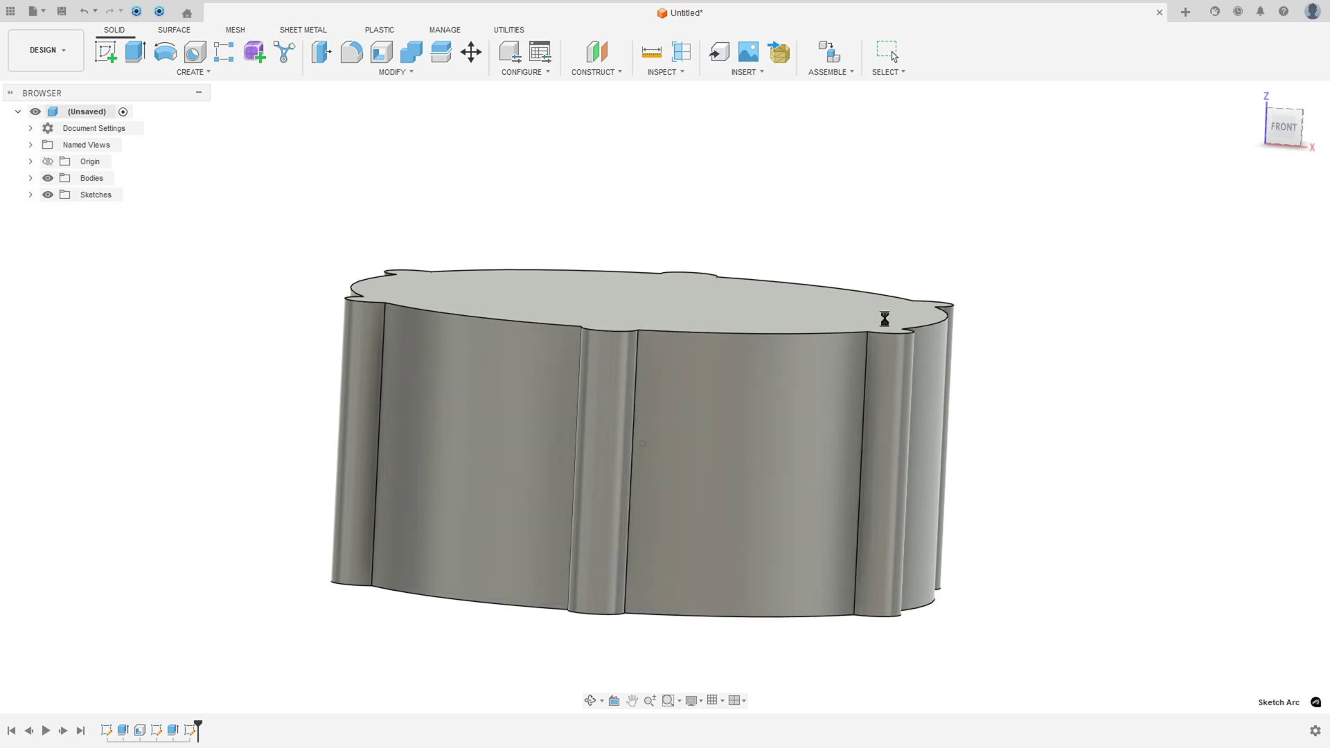
Step: Add an XZ-plane section analysis of the thread, then hide it and return to home view
{"action": "left_click", "coordinate": [681, 51]}
{"action": "left_click", "coordinate": [684, 523]}
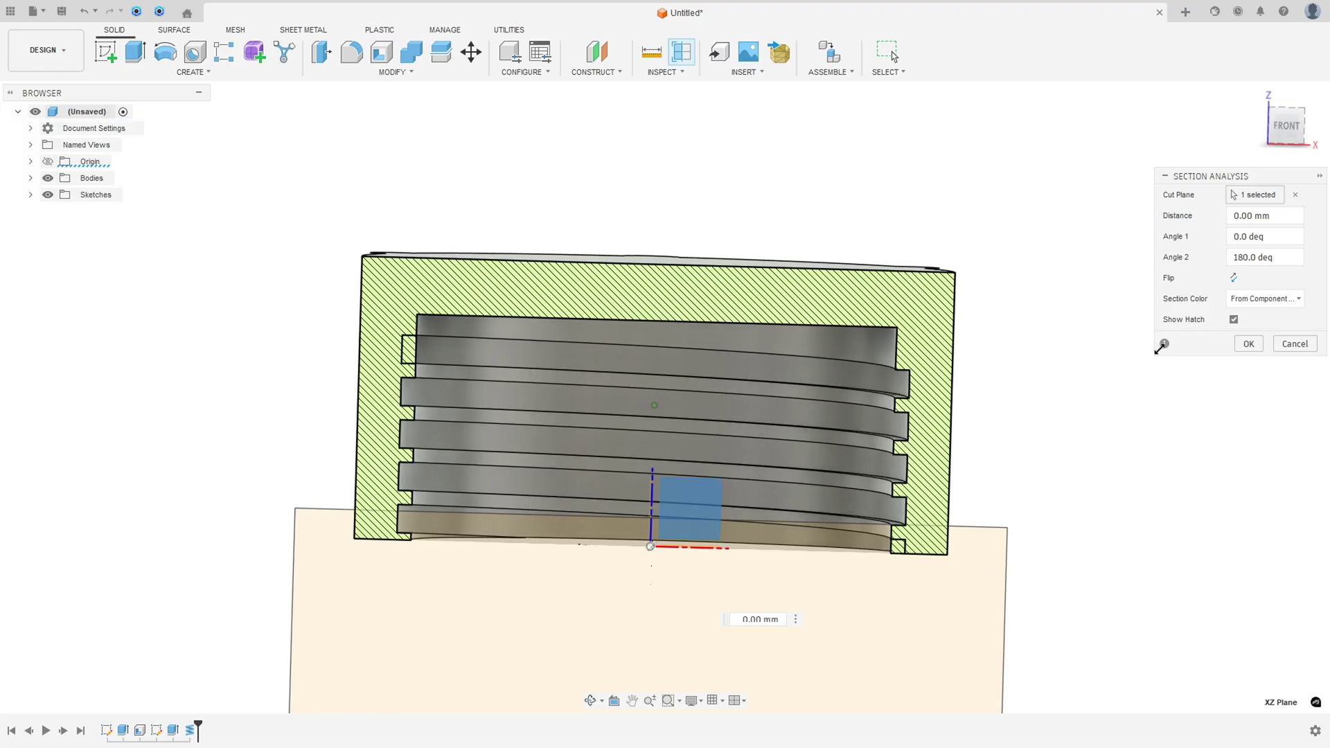
{"action": "left_click", "coordinate": [1249, 345]}
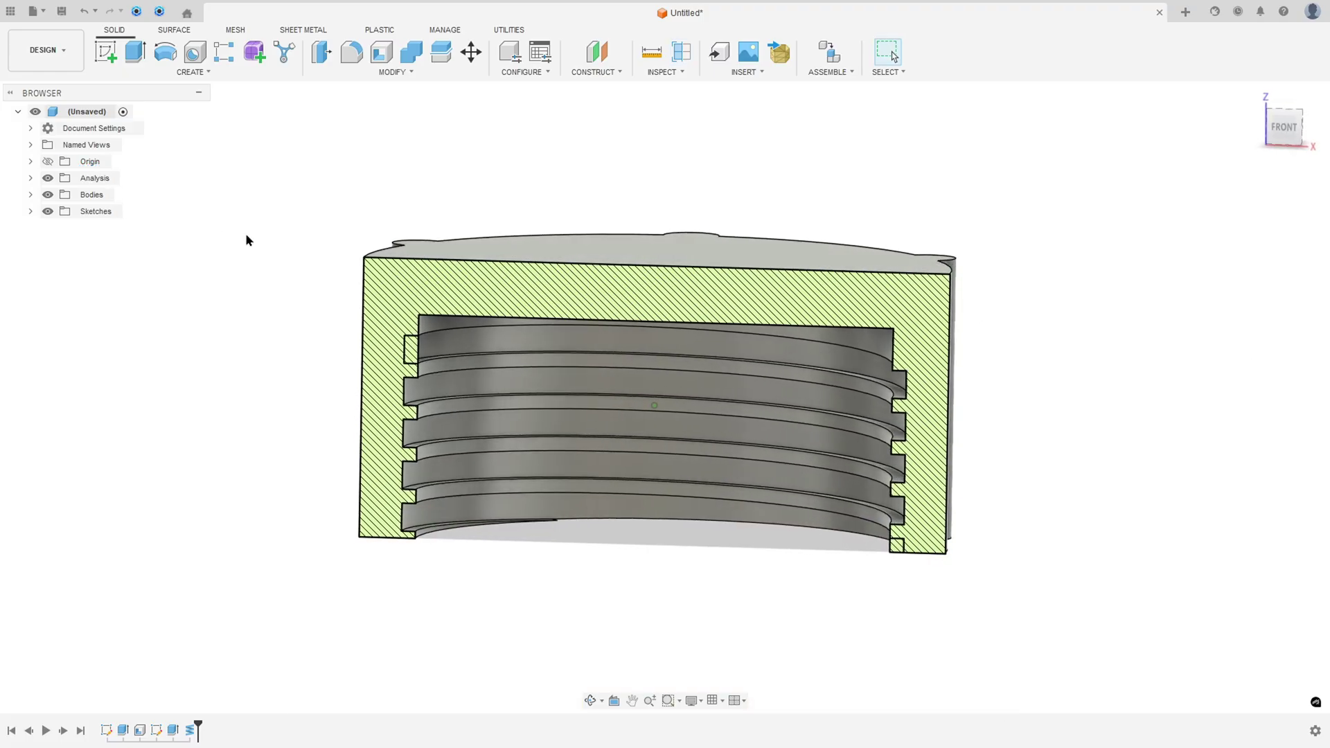
{"action": "left_click", "coordinate": [48, 178]}
{"action": "key", "text": "F6"}
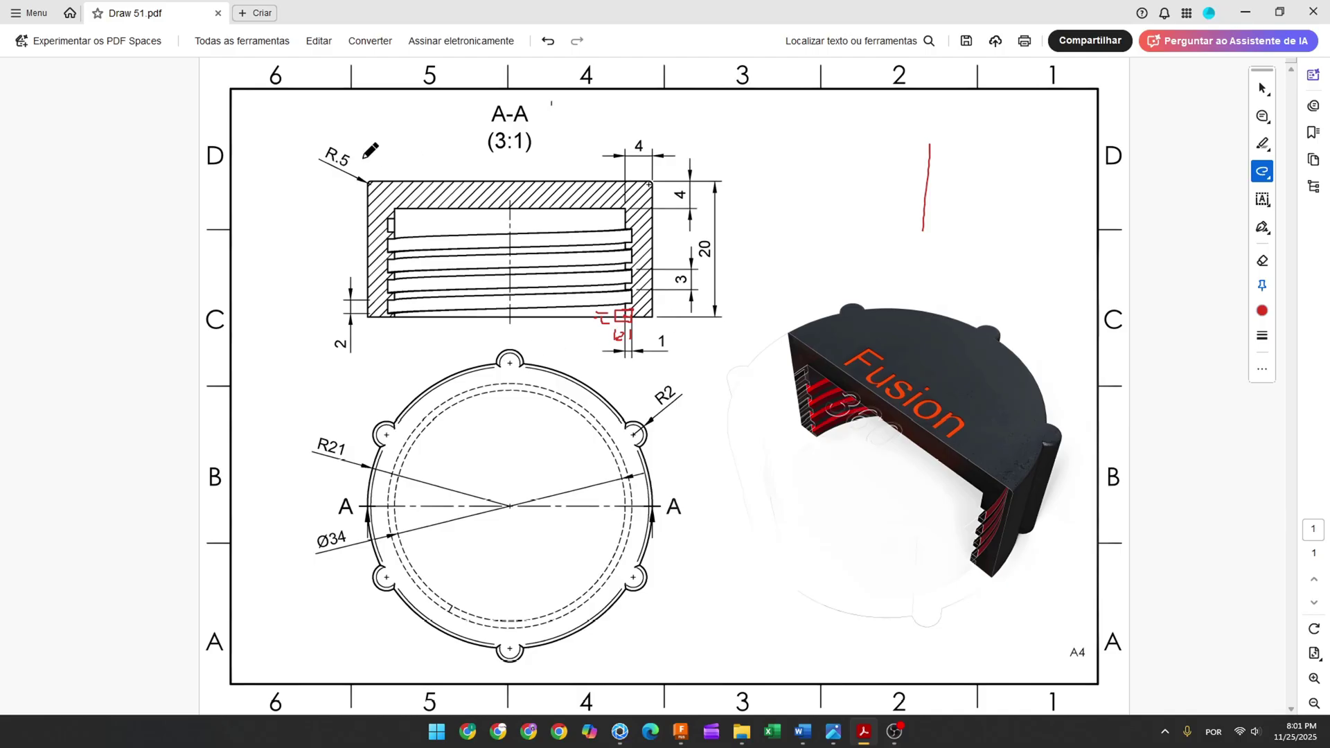
Step: Circle a spot on the outer circle and the R.5 dimension in red on the drawing
{"action": "left_click_drag", "start_coordinate": [443, 374], "coordinate": [440, 378]}
{"action": "mouse_move", "coordinate": [336, 138]}
{"action": "left_mouse_down"}
{"action": "mouse_move", "coordinate": [354, 165]}
{"action": "mouse_move", "coordinate": [337, 138]}
{"action": "left_mouse_up"}
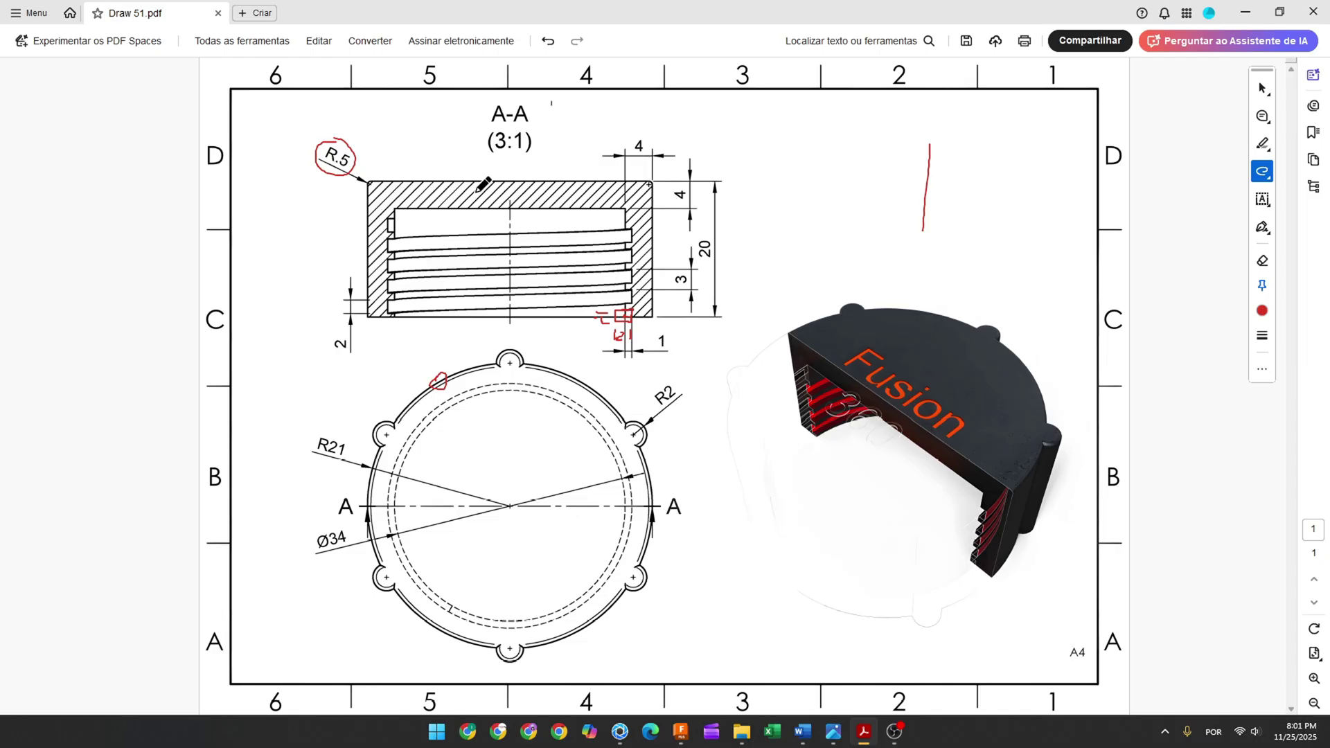
{"action": "left_click", "coordinate": [683, 732]}
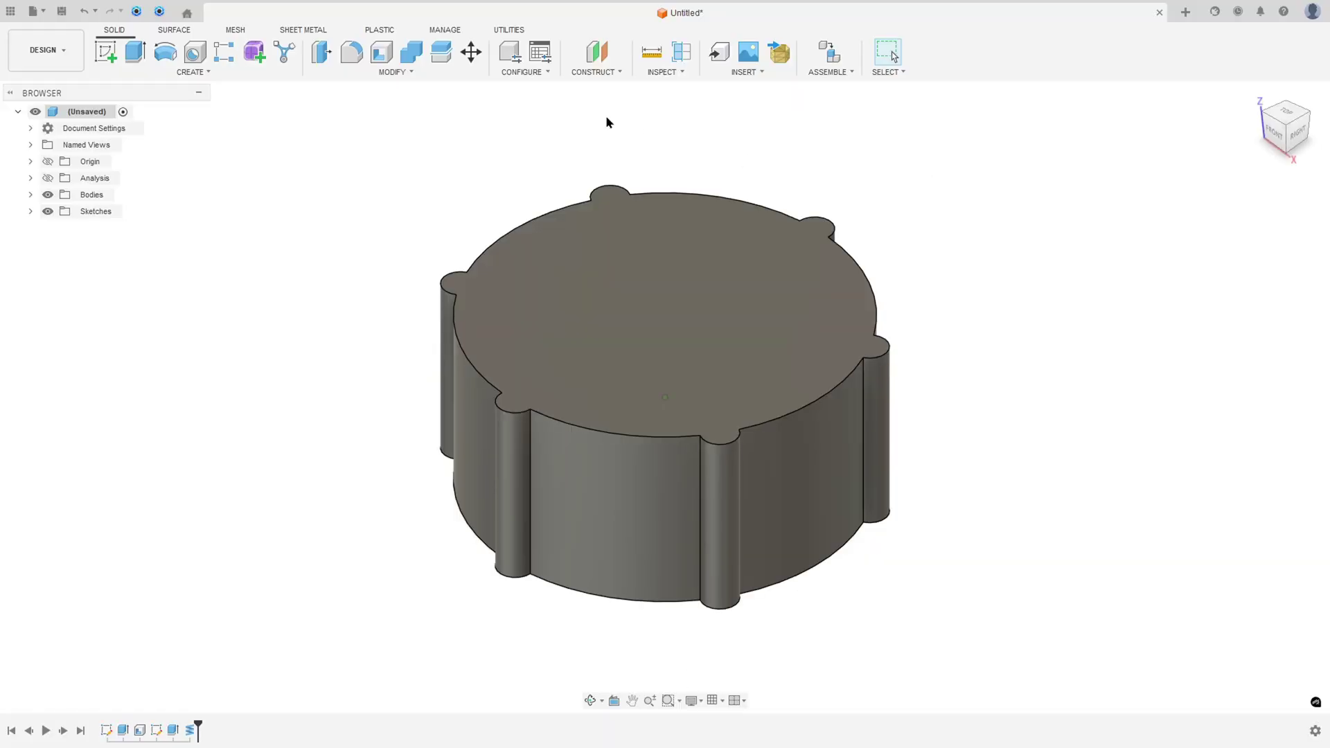
Step: Start a fillet and select the left and front top-edge arcs and bump edges
{"action": "left_click", "coordinate": [354, 53]}
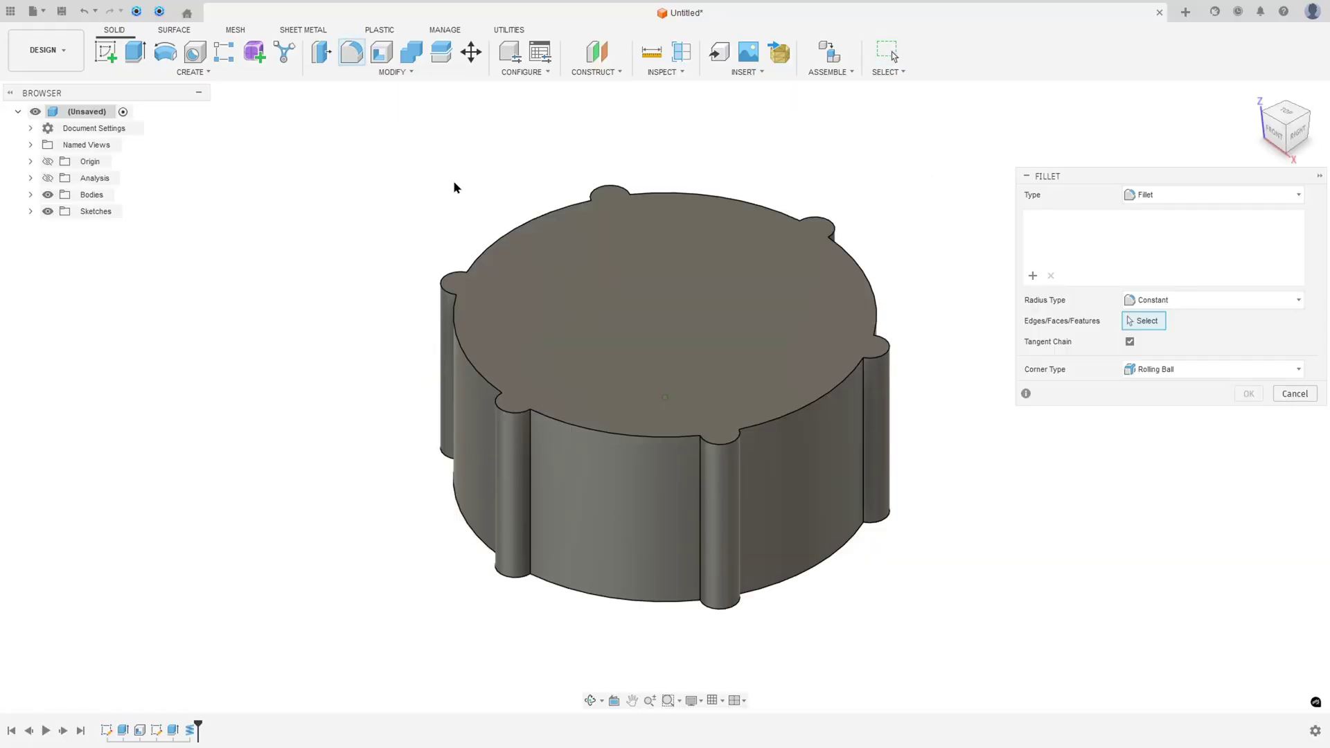
{"action": "left_click", "coordinate": [506, 234]}
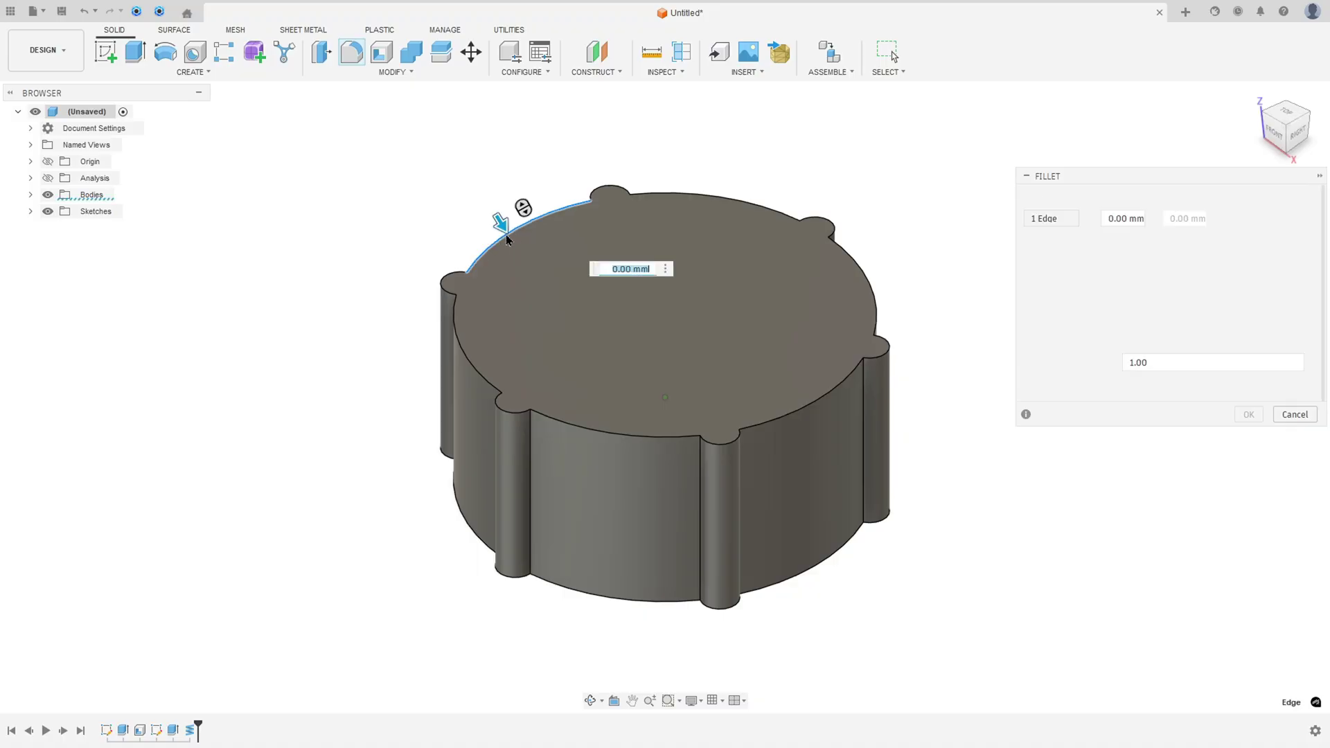
{"action": "left_click", "coordinate": [444, 284]}
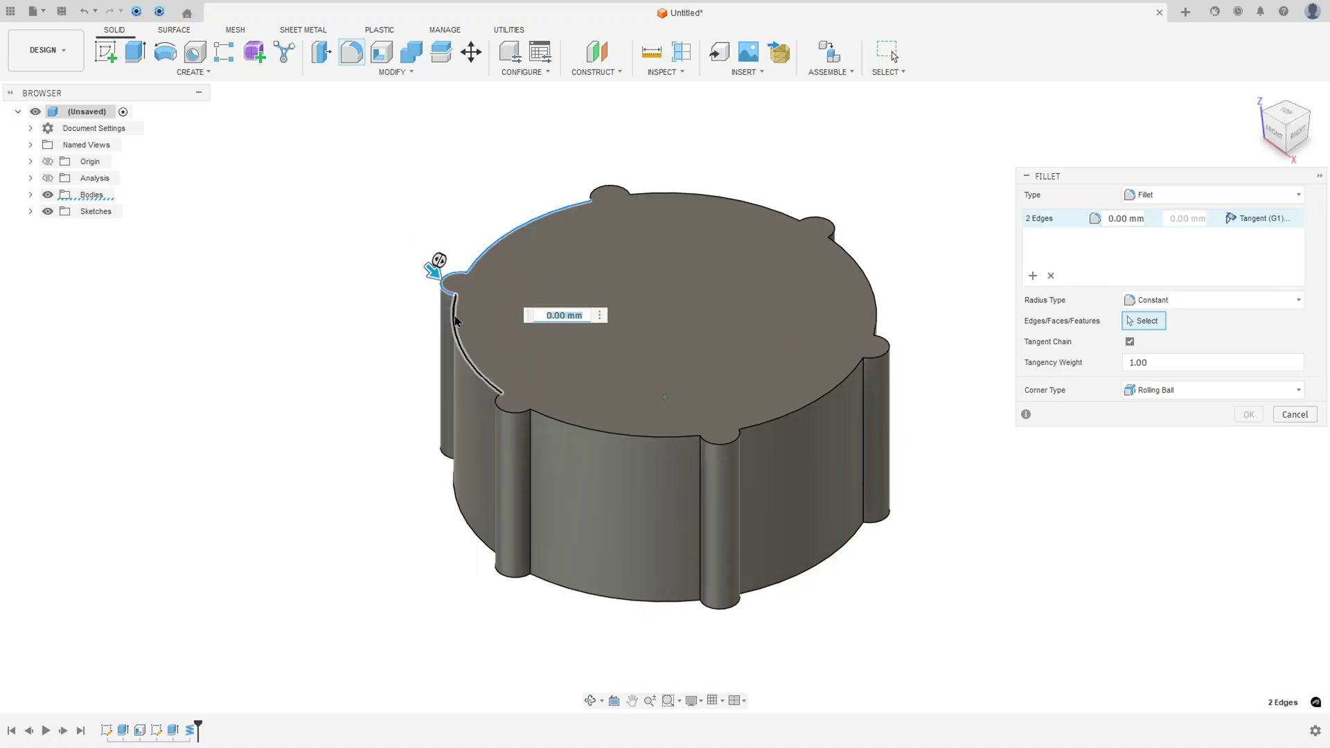
{"action": "left_click", "coordinate": [459, 339]}
{"action": "left_click", "coordinate": [517, 412]}
{"action": "left_click", "coordinate": [624, 431]}
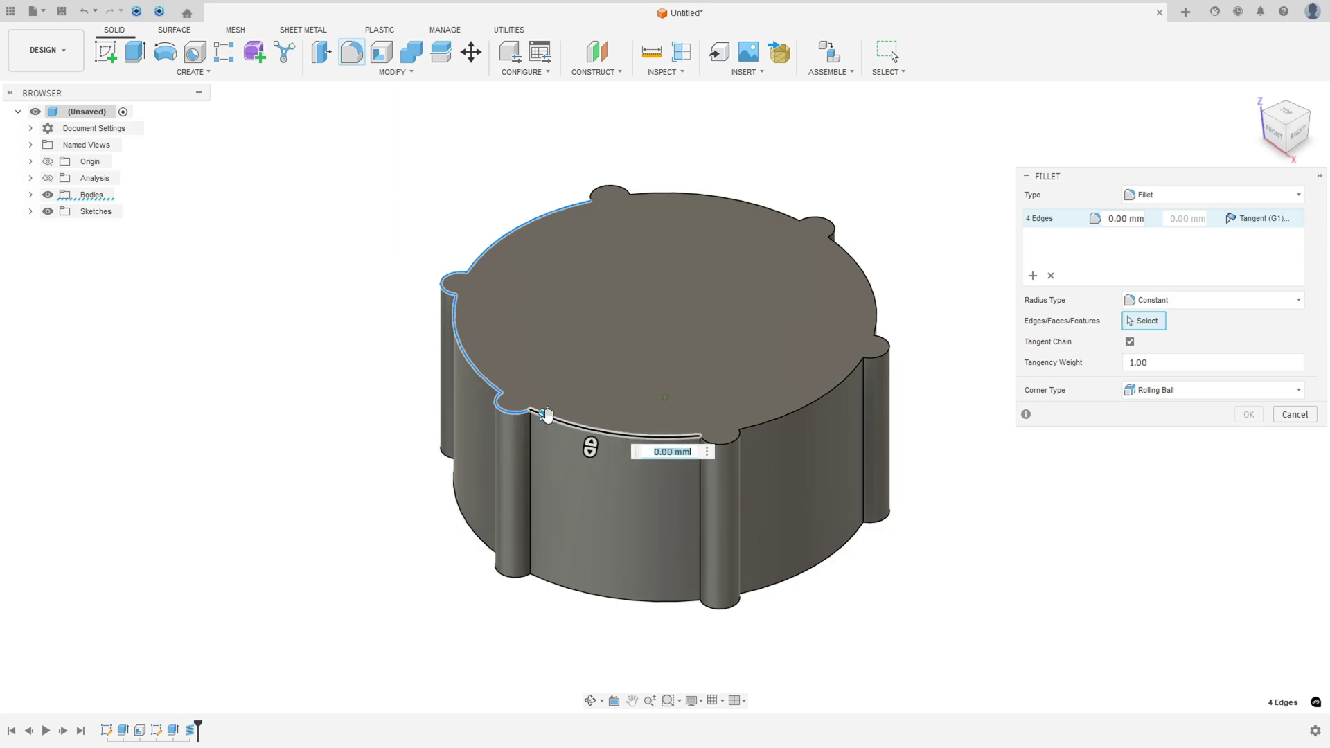
{"action": "left_click", "coordinate": [727, 445]}
{"action": "left_click", "coordinate": [780, 420]}
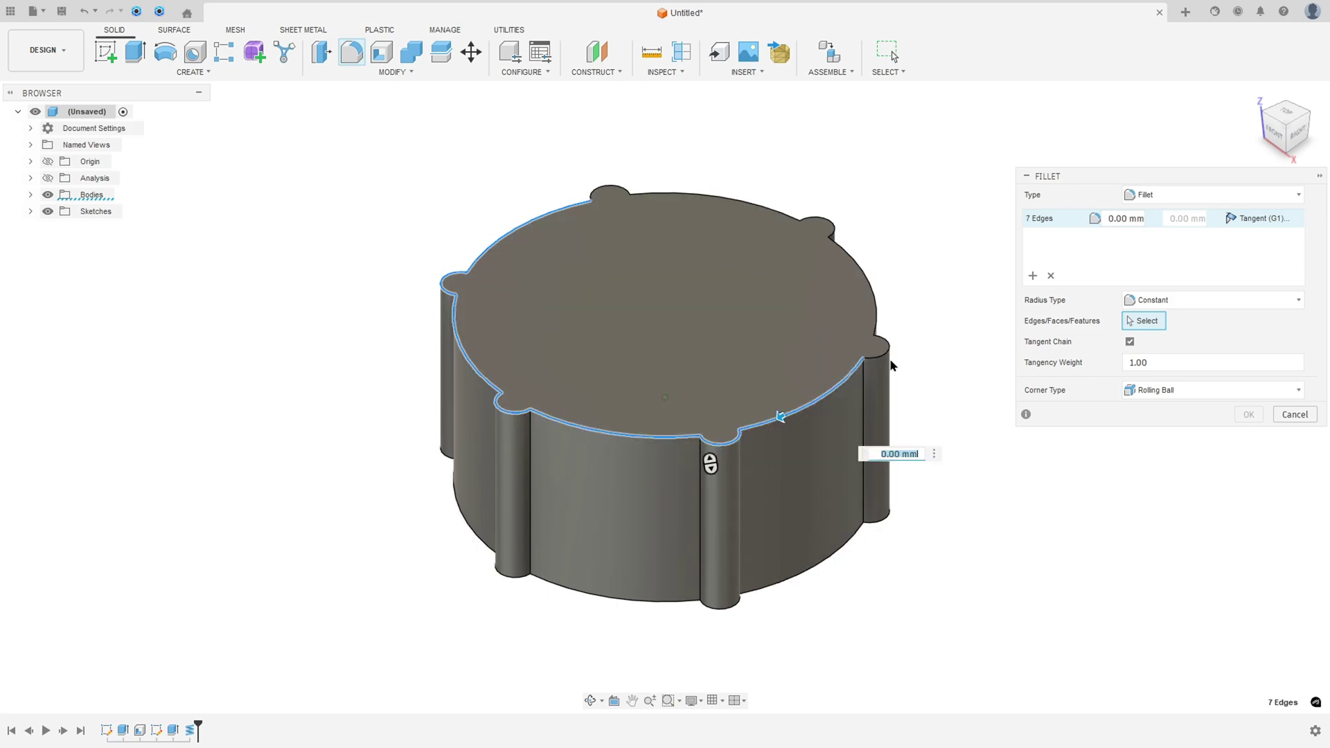
Step: Add the right and back top edges and apply a 0.5 mm fillet
{"action": "left_click", "coordinate": [887, 355]}
{"action": "left_click", "coordinate": [877, 308]}
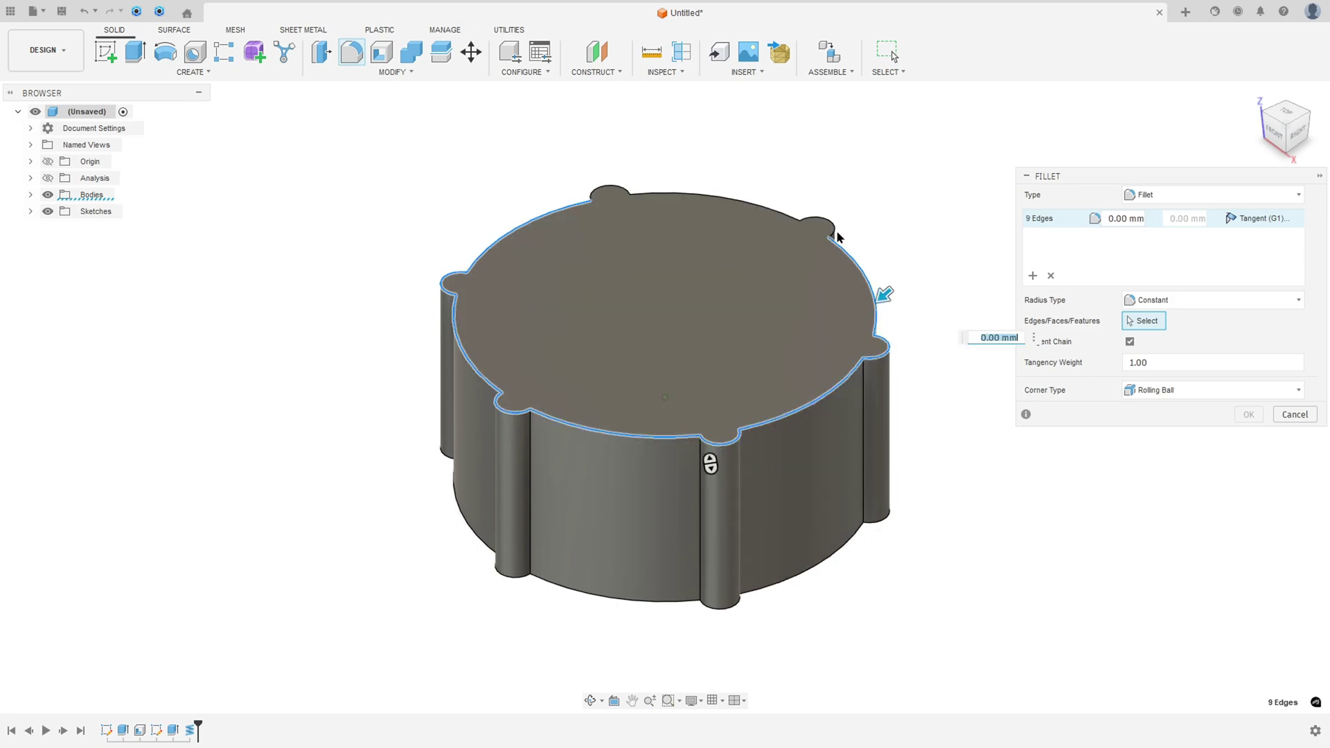
{"action": "left_click", "coordinate": [835, 232]}
{"action": "left_click", "coordinate": [812, 220]}
{"action": "left_click", "coordinate": [690, 196]}
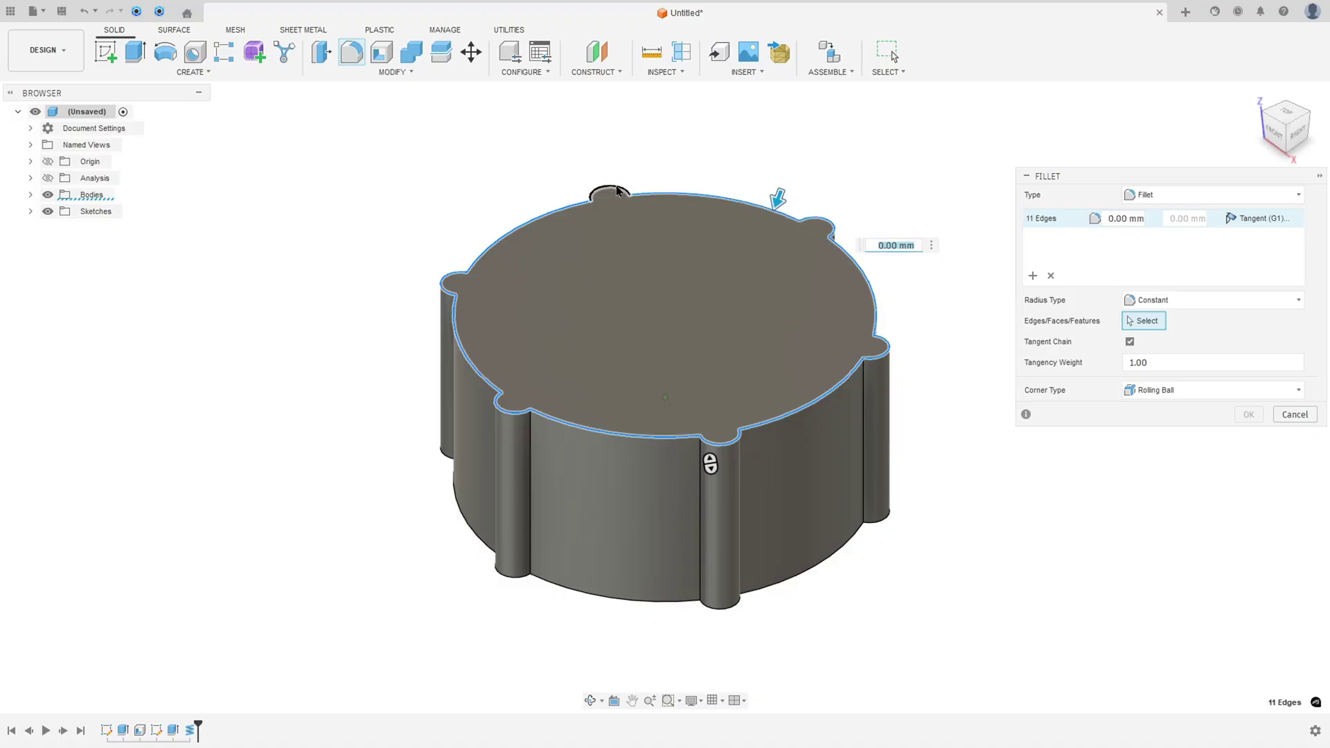
{"action": "type", "text": "0.5"}
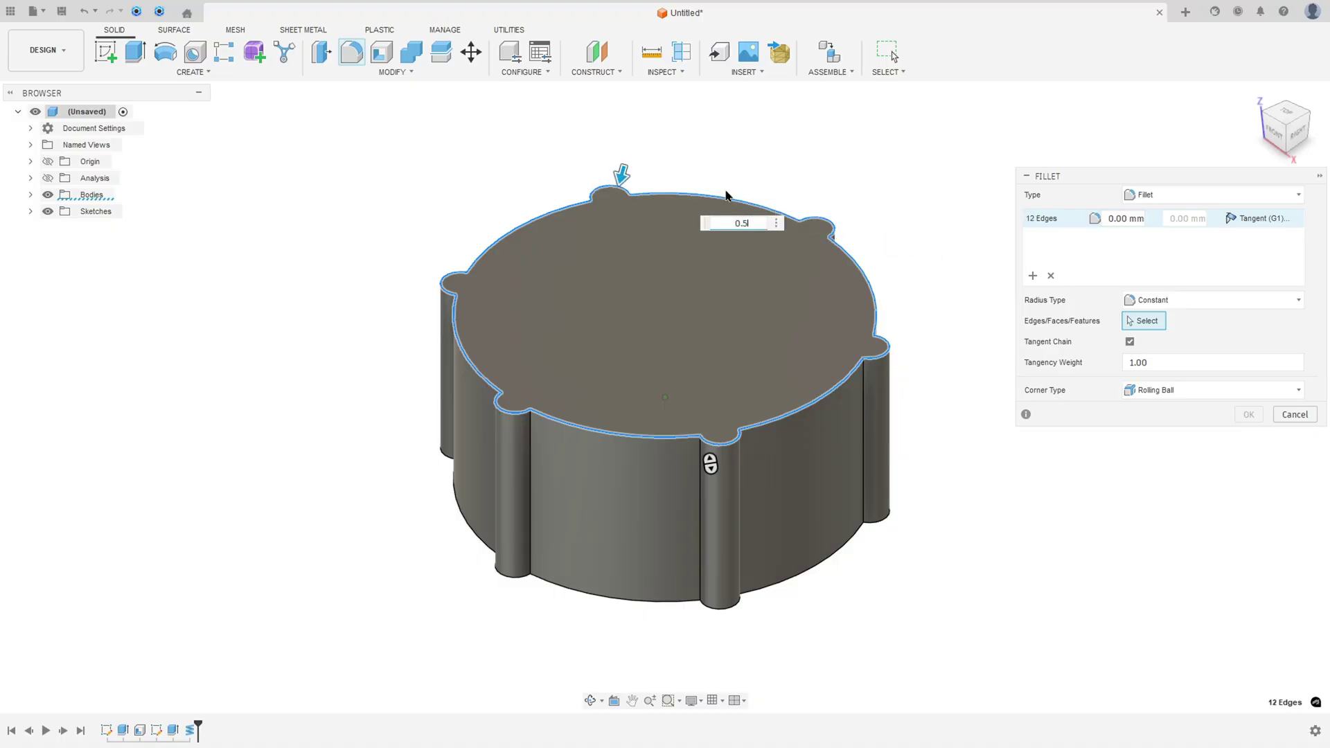
{"action": "left_click", "coordinate": [1249, 416]}
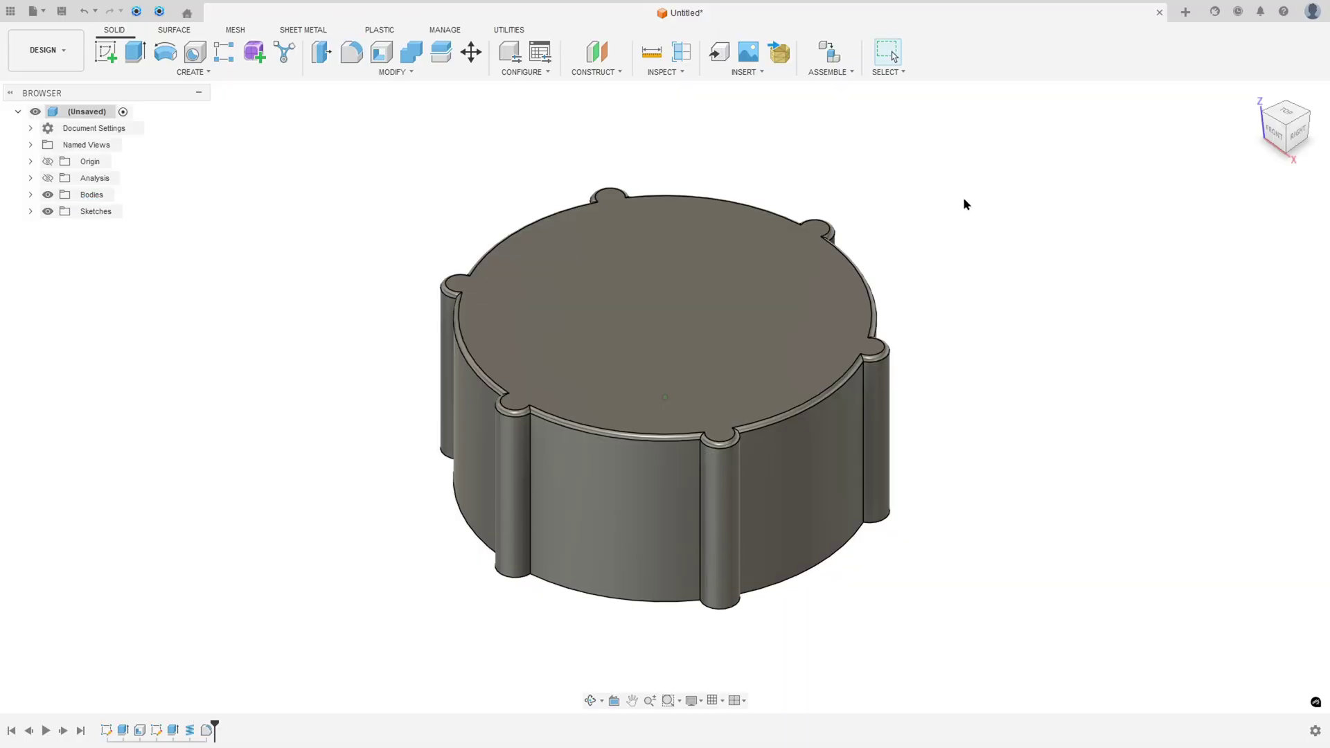
{"action": "middle_click_drag", "start_coordinate": [963, 197], "coordinate": [982, 201], "text": "shift"}
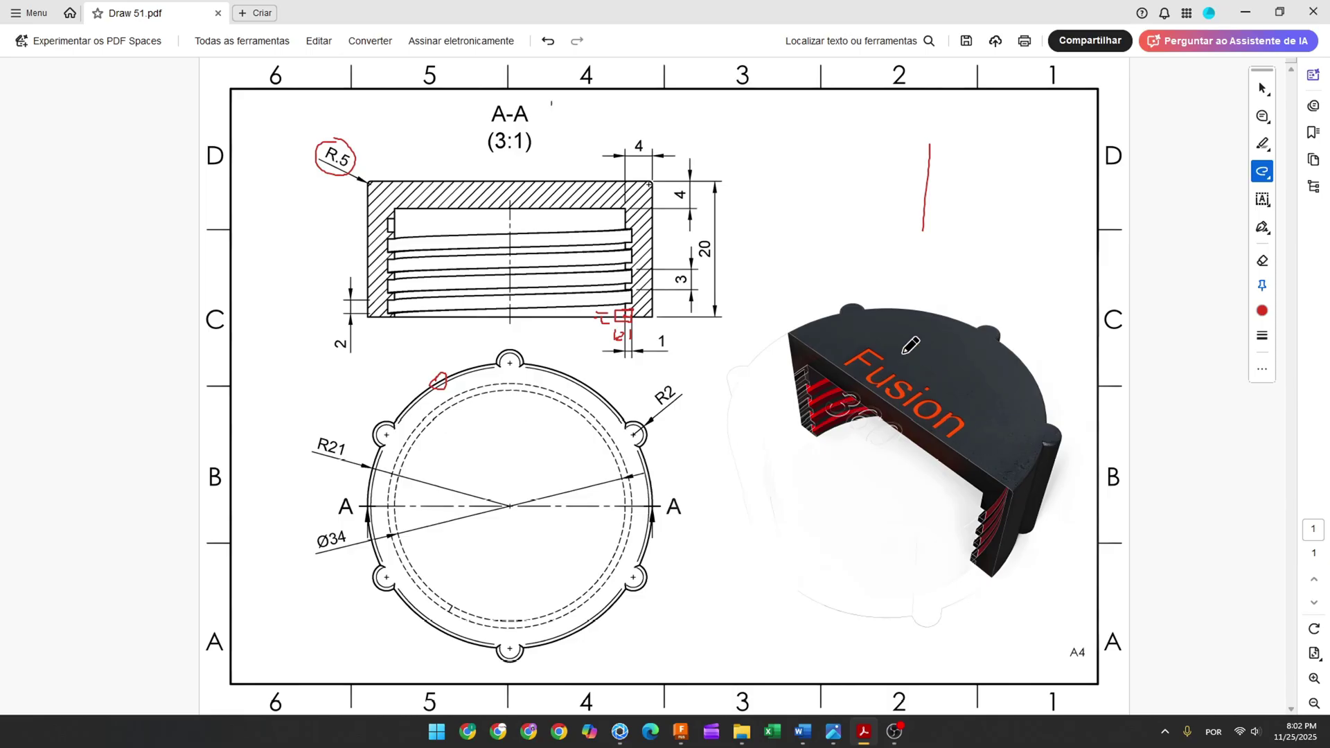
Step: Draw a red loop around the Fusion lettering on the drawing's render
{"action": "mouse_move", "coordinate": [875, 328]}
{"action": "left_mouse_down"}
{"action": "mouse_move", "coordinate": [816, 385]}
{"action": "mouse_move", "coordinate": [848, 451]}
{"action": "mouse_move", "coordinate": [959, 461]}
{"action": "mouse_move", "coordinate": [878, 342]}
{"action": "mouse_move", "coordinate": [820, 357]}
{"action": "mouse_move", "coordinate": [841, 389]}
{"action": "left_mouse_up"}
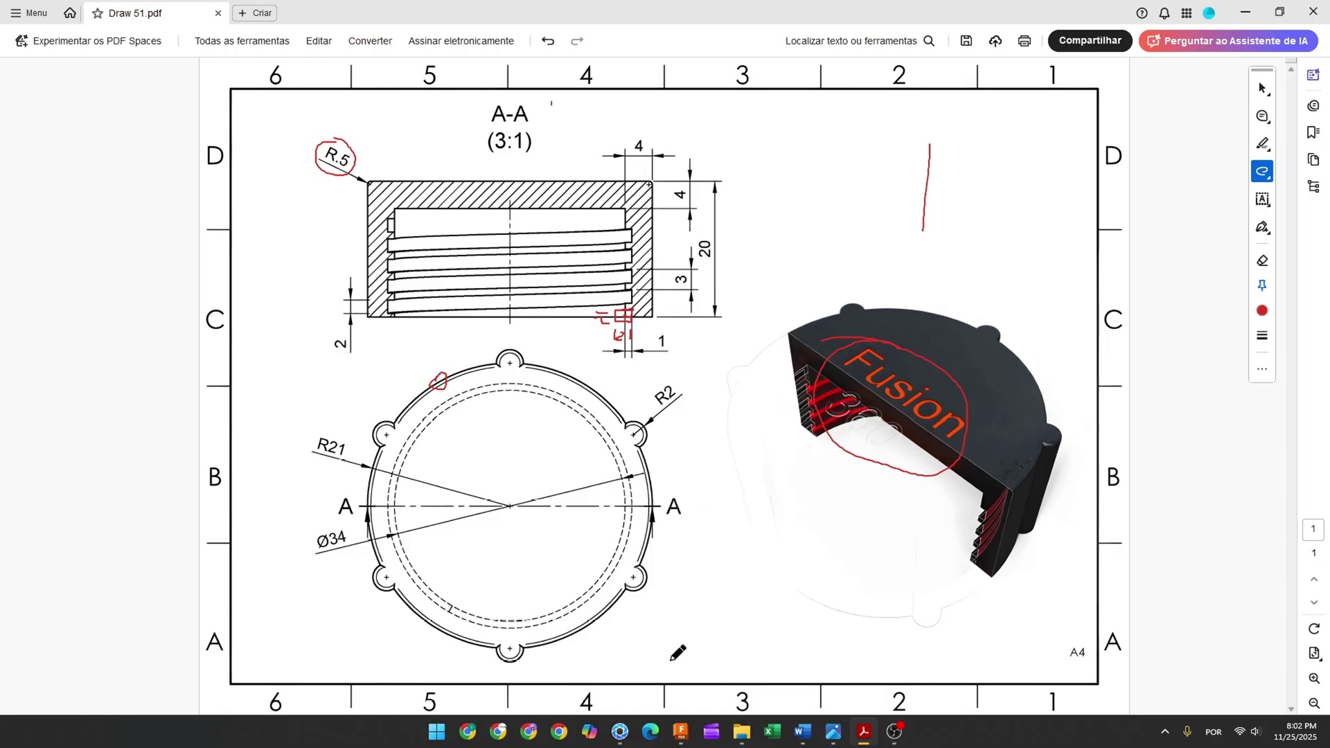
{"action": "left_click", "coordinate": [680, 731]}
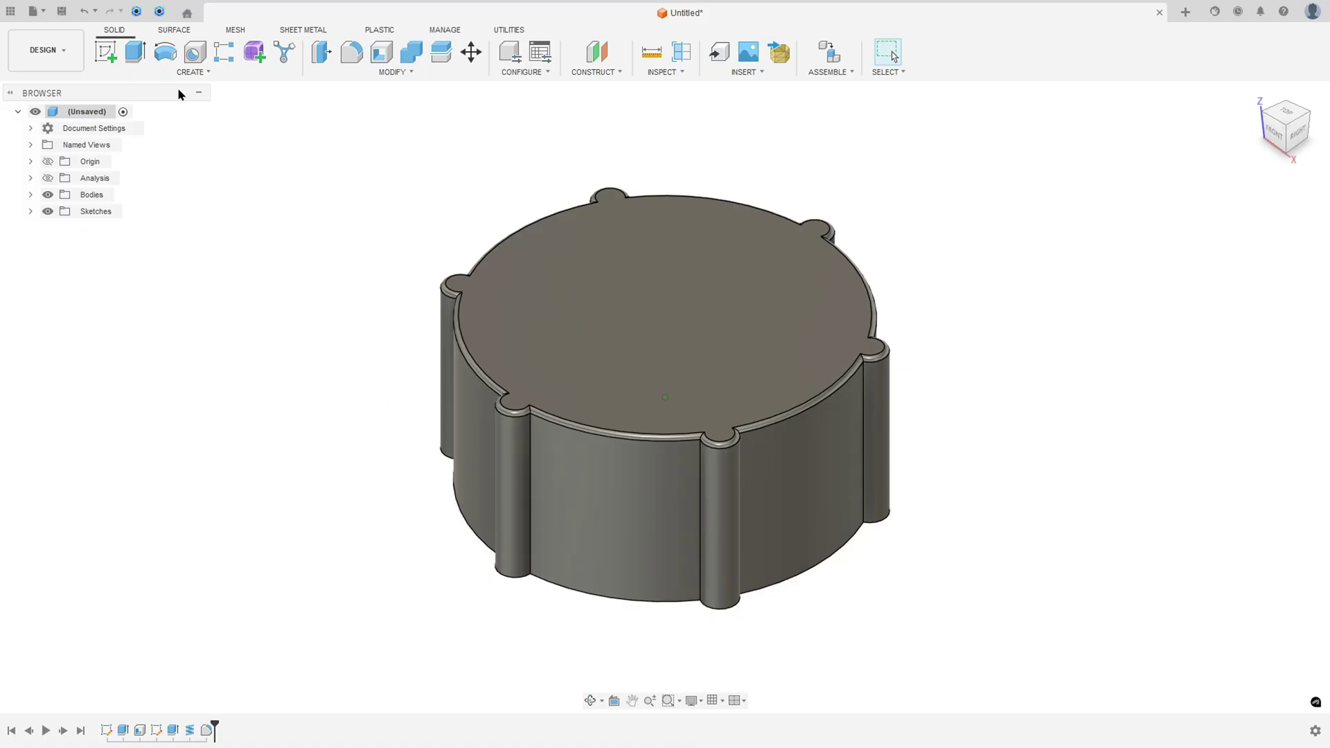
Step: Start a new sketch on the cap's top face
{"action": "left_click", "coordinate": [189, 72]}
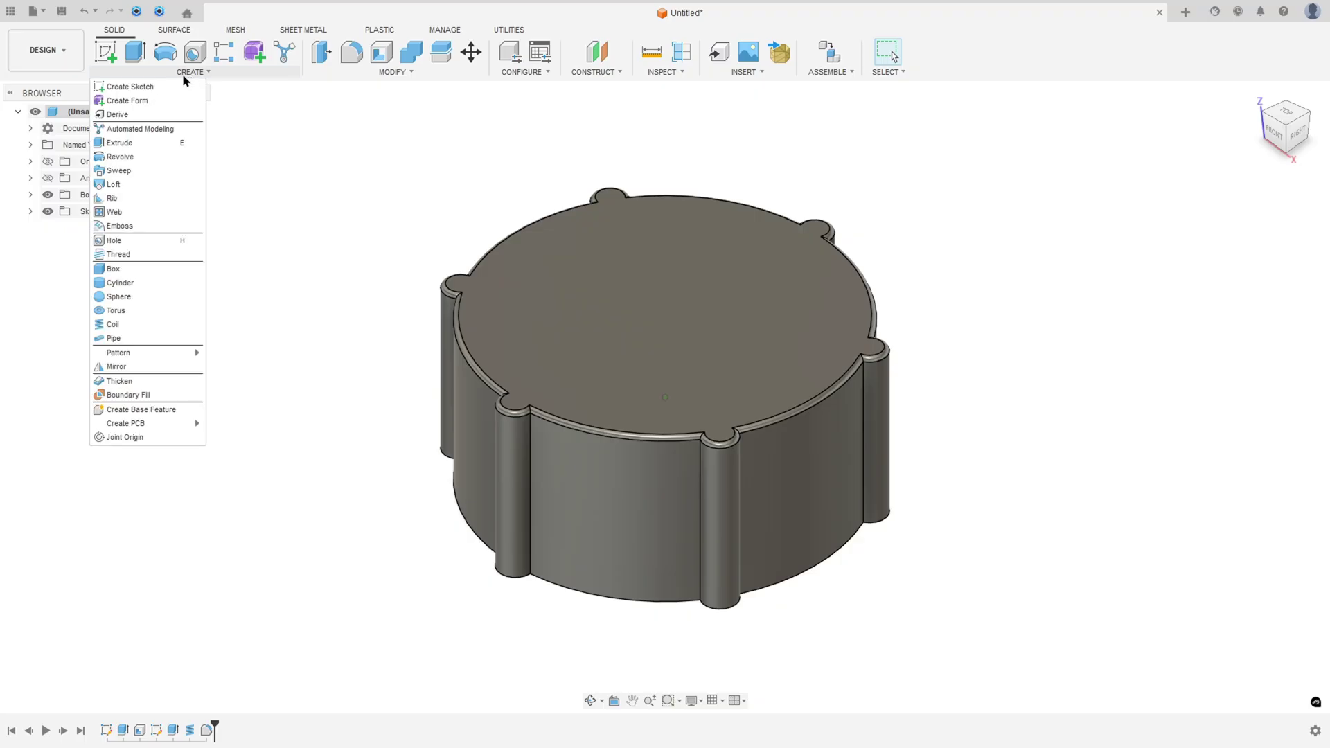
{"action": "left_click", "coordinate": [107, 53]}
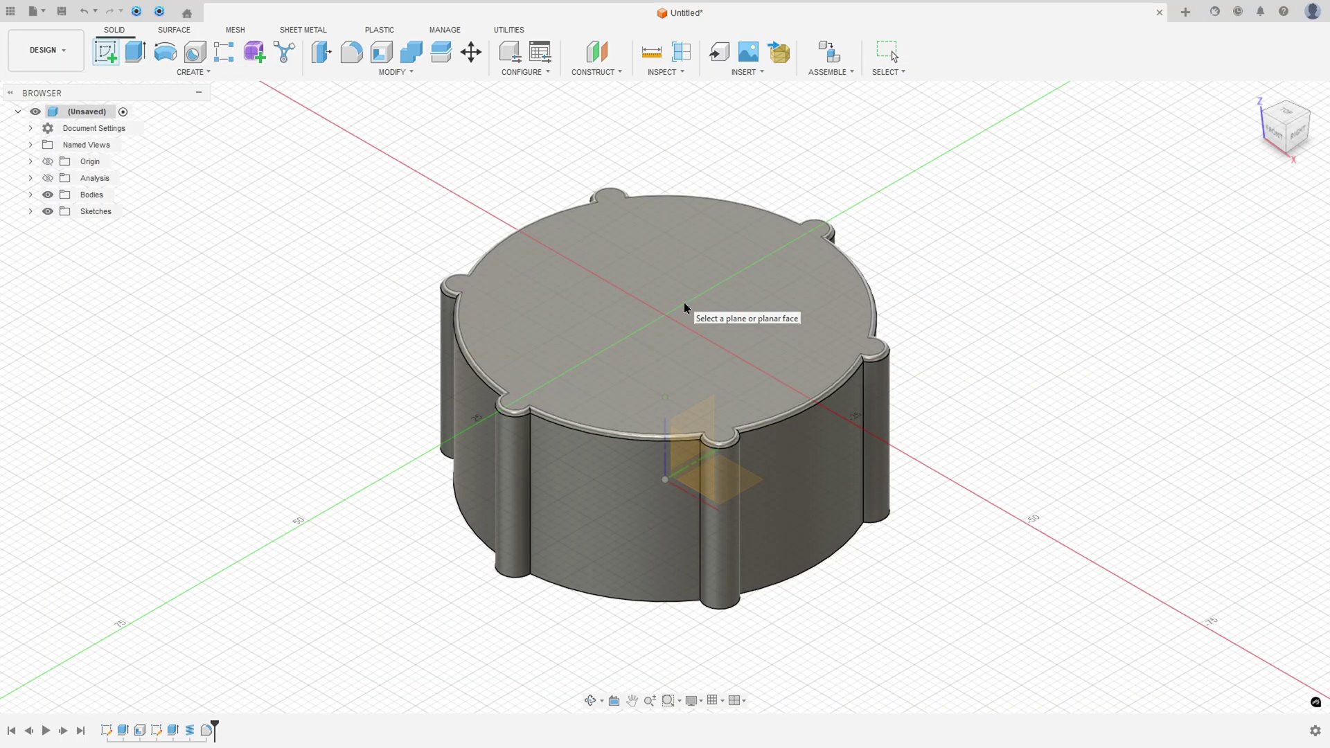
{"action": "left_click", "coordinate": [684, 305]}
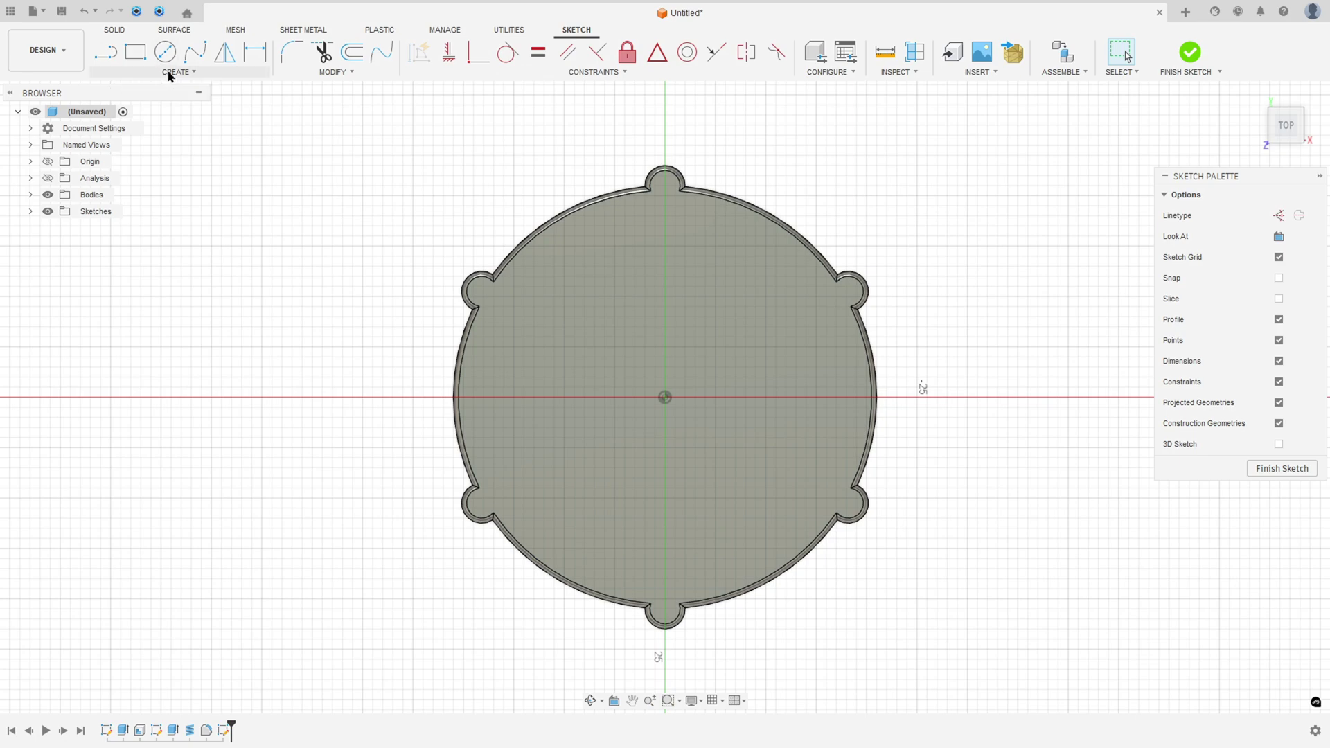
Step: Add the text 'Fusion 360' in a text frame on the top-face sketch
{"action": "left_click", "coordinate": [170, 72]}
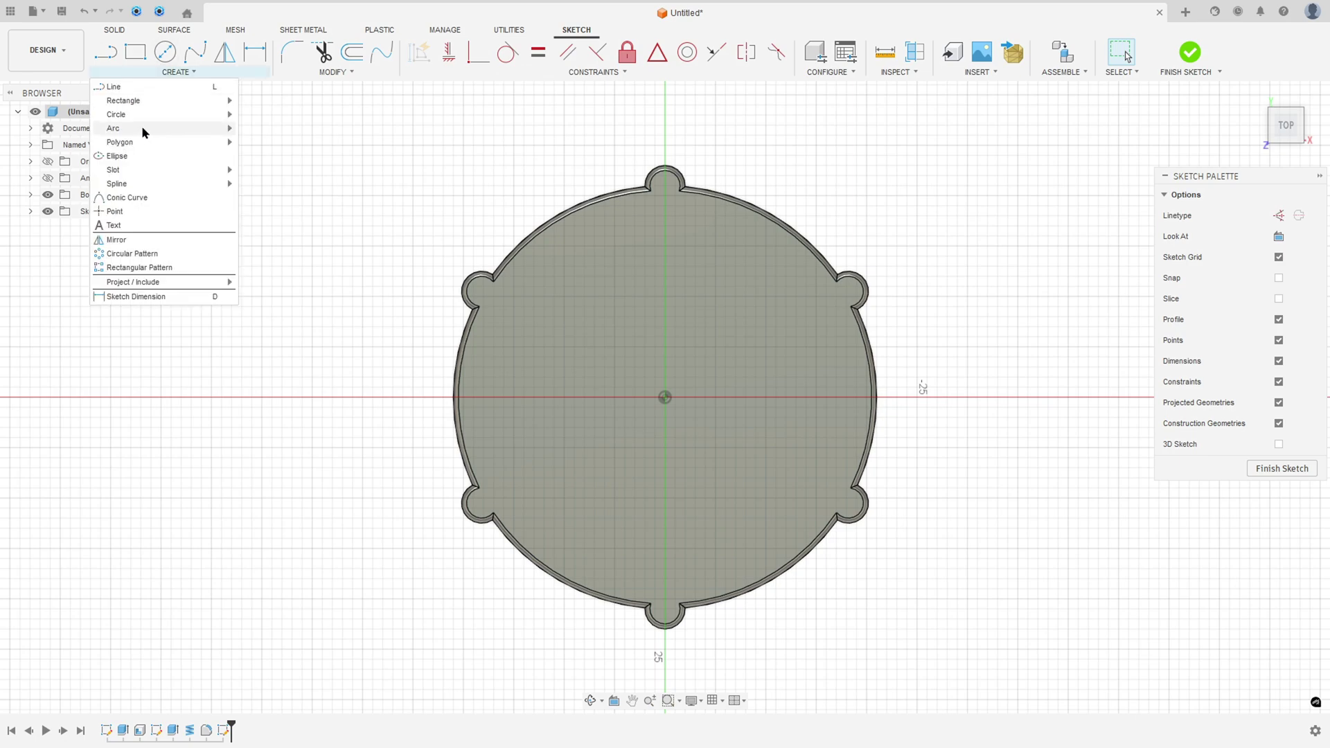
{"action": "left_click", "coordinate": [115, 226]}
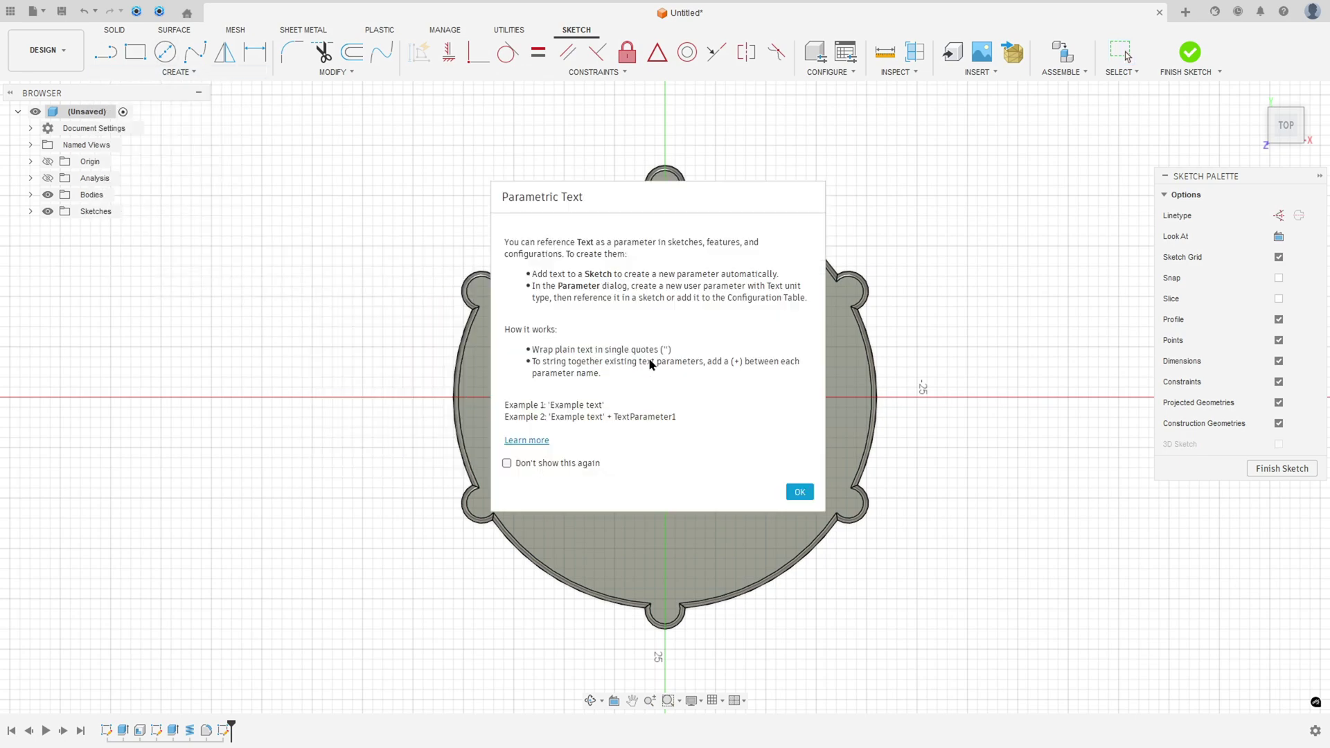
{"action": "left_click", "coordinate": [798, 492]}
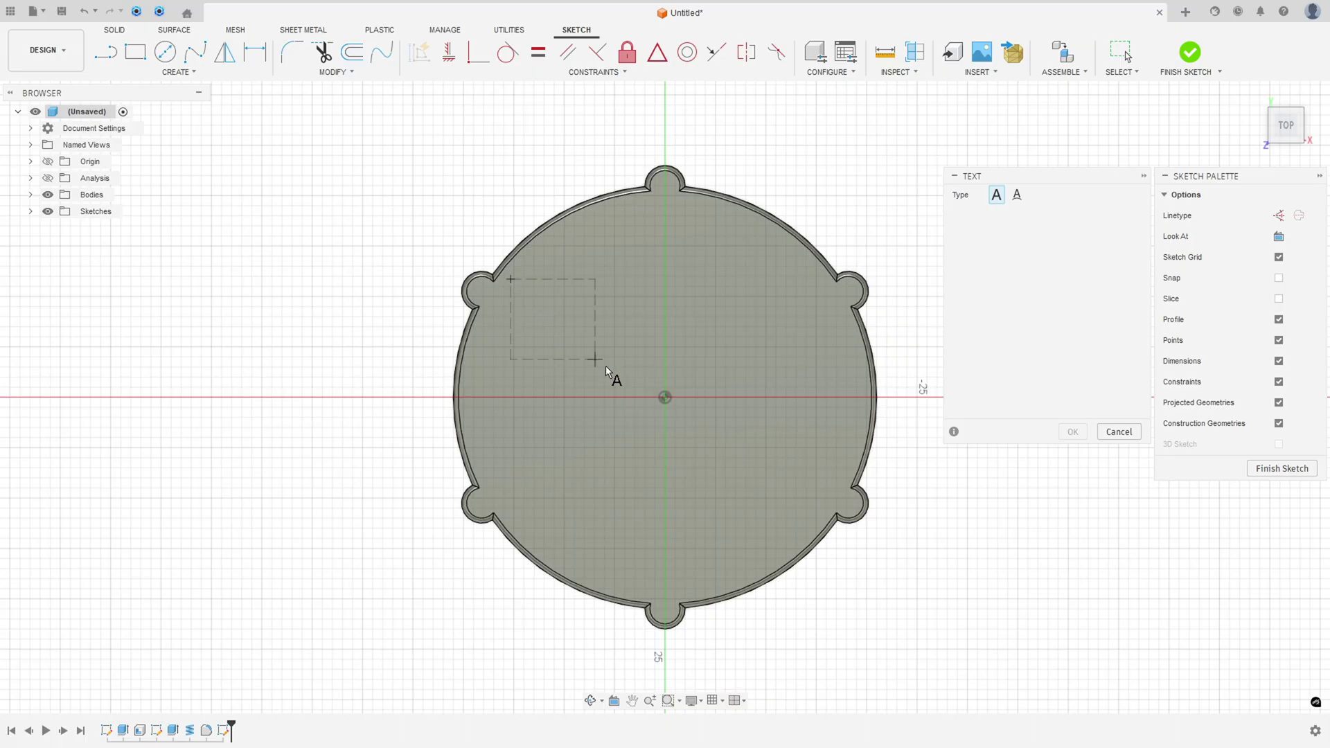
{"action": "left_click", "coordinate": [819, 512]}
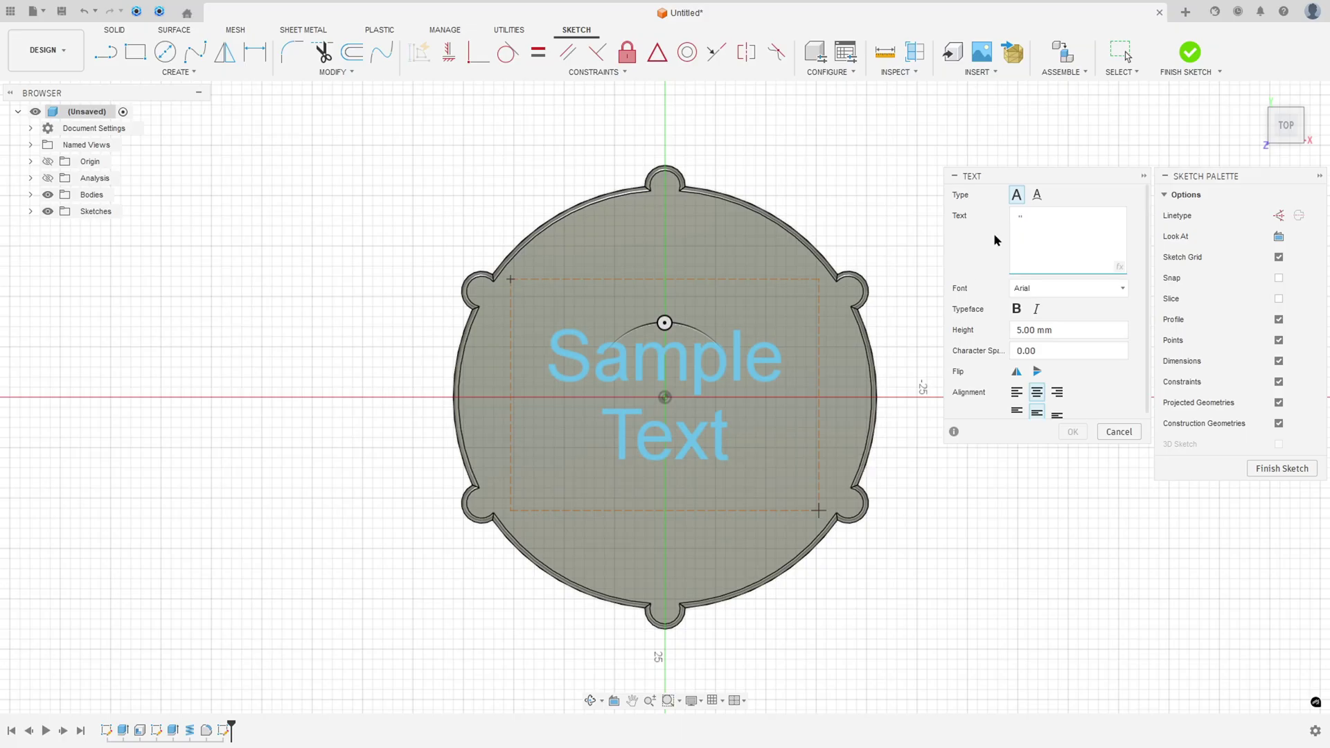
{"action": "type", "text": "Fus"}
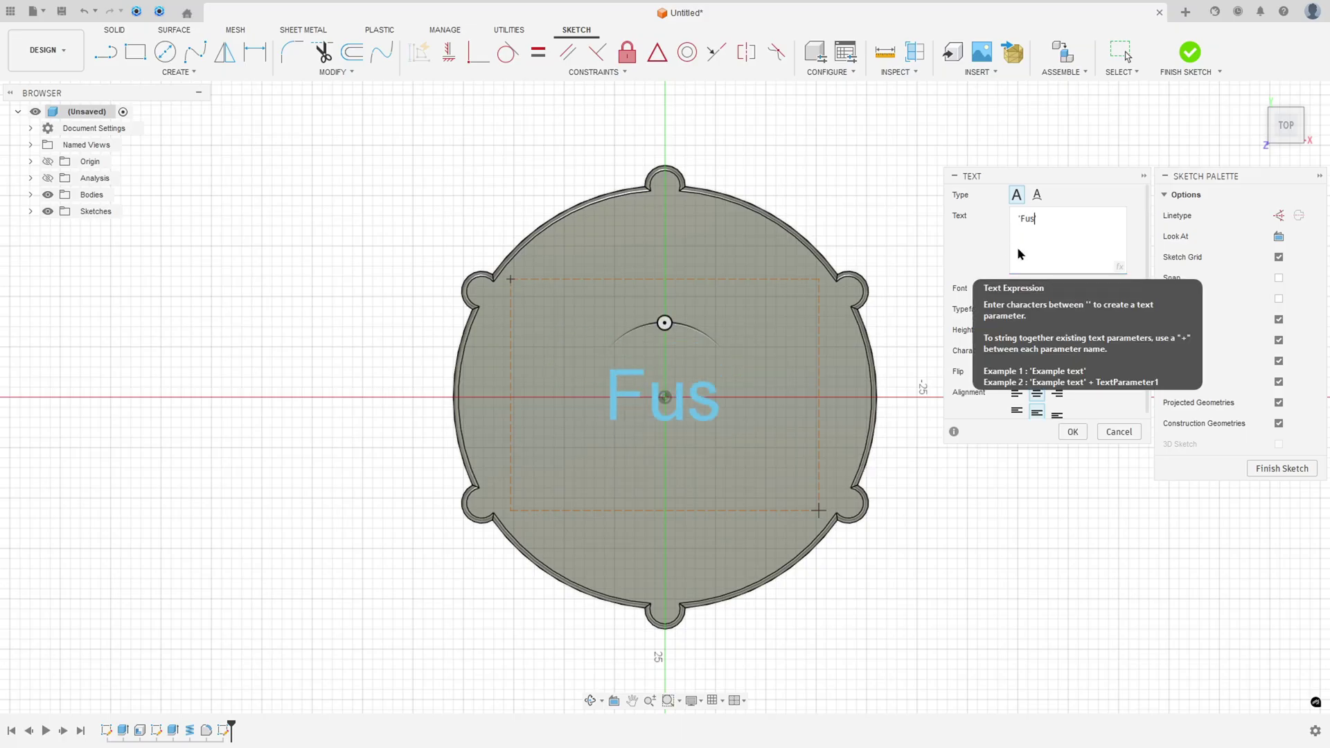
{"action": "type", "text": "ion"}
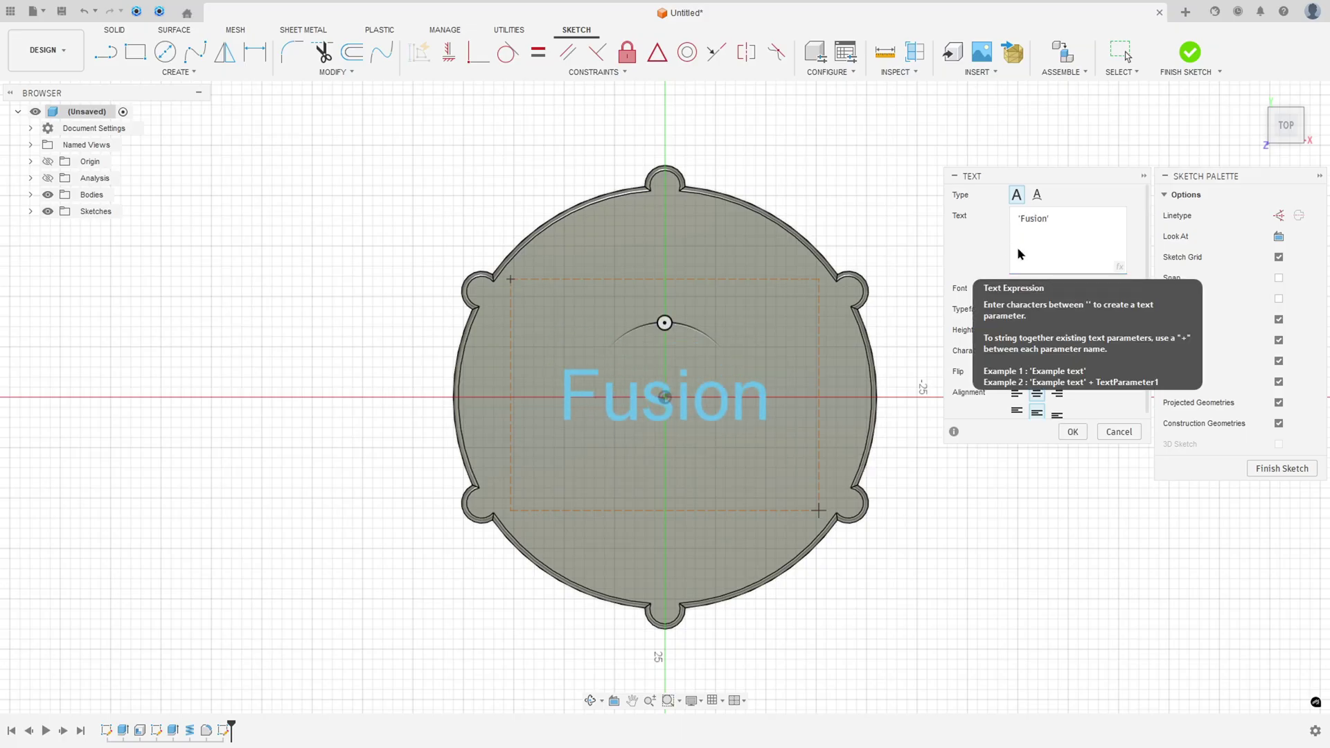
{"action": "type", "text": "360"}
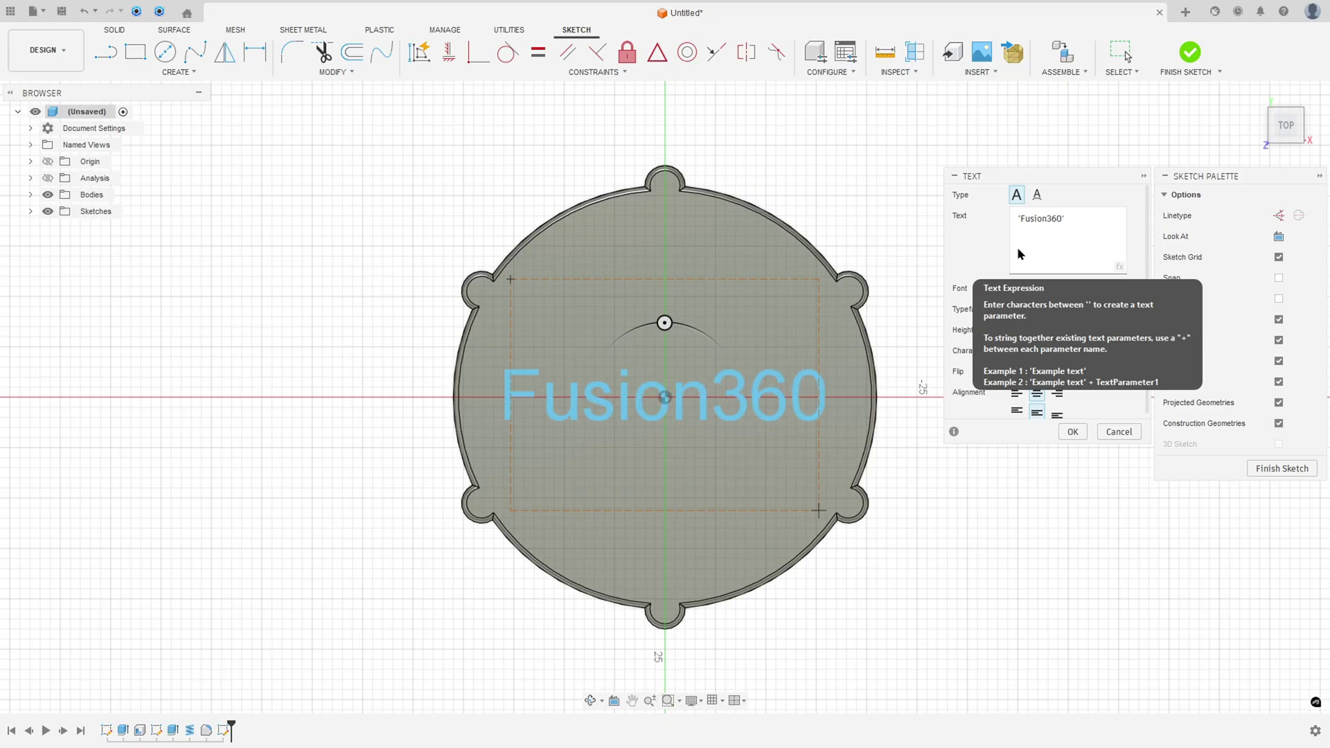
{"action": "left_click", "coordinate": [1049, 219]}
{"action": "key", "text": "BackSpace"}
{"action": "type", "text": "3"}
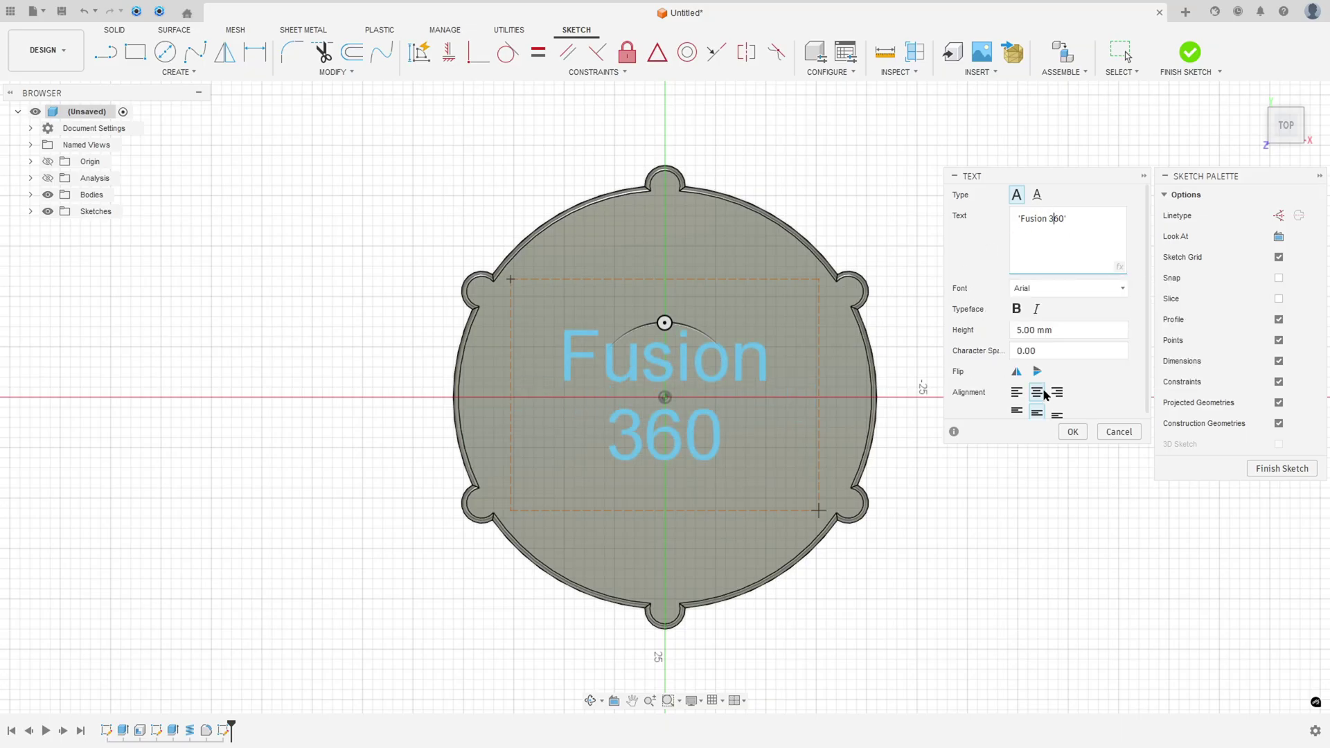
{"action": "left_click", "coordinate": [1074, 436]}
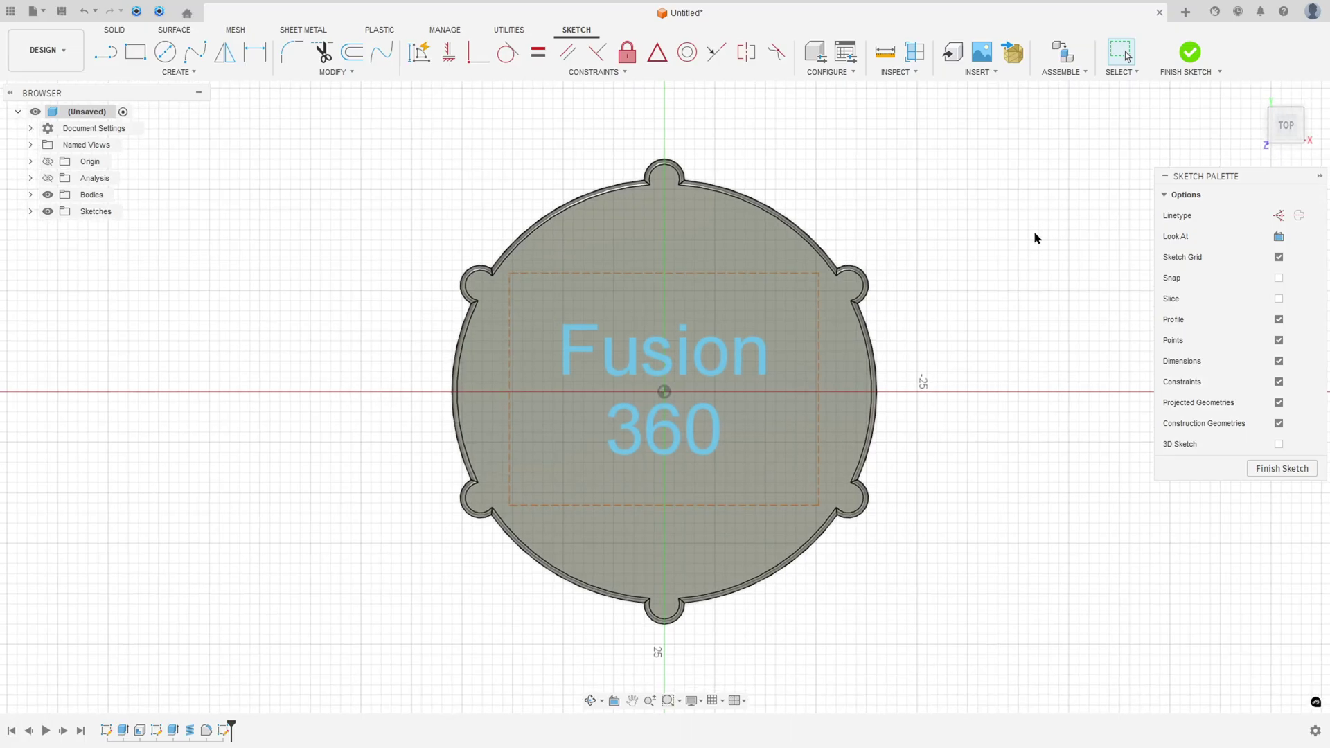
Step: Finish the sketch and emboss the Fusion 360 text profile onto the cap's top face
{"action": "left_click", "coordinate": [1190, 55]}
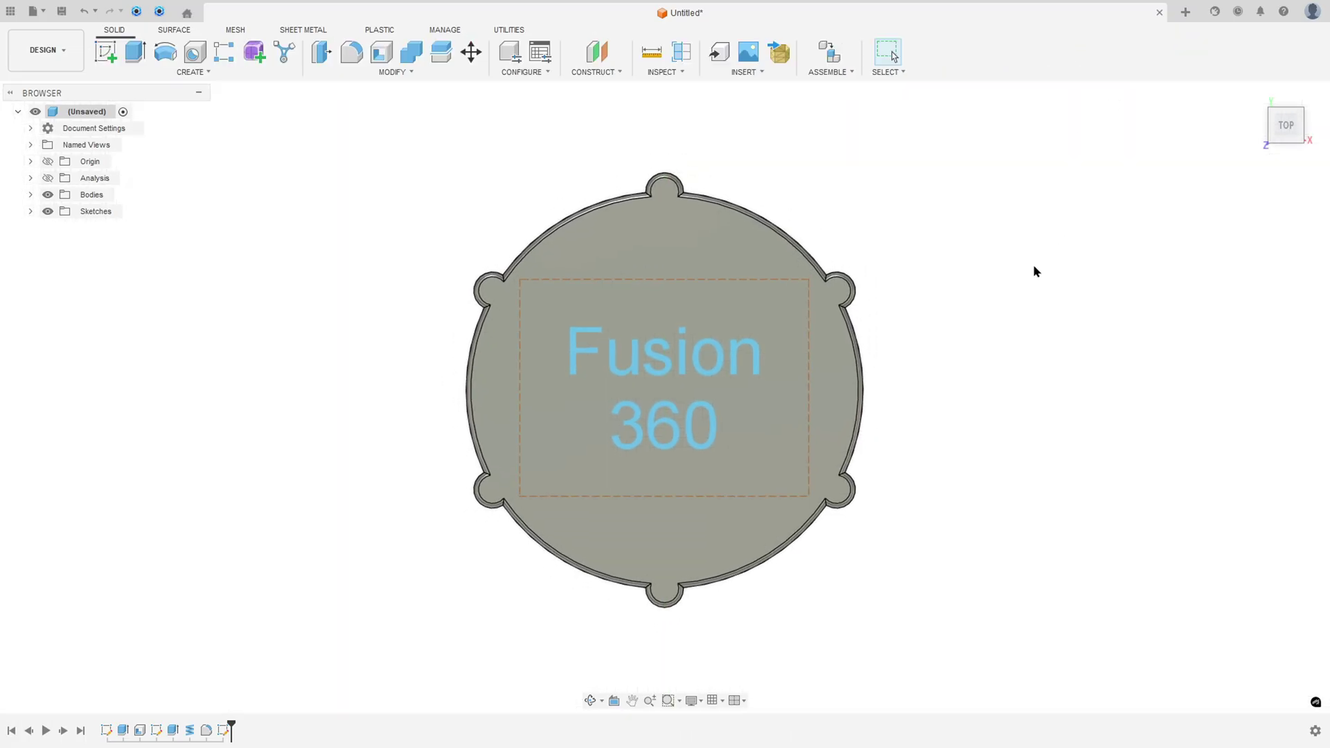
{"action": "middle_click_drag", "start_coordinate": [1019, 288], "coordinate": [971, 241], "text": "shift"}
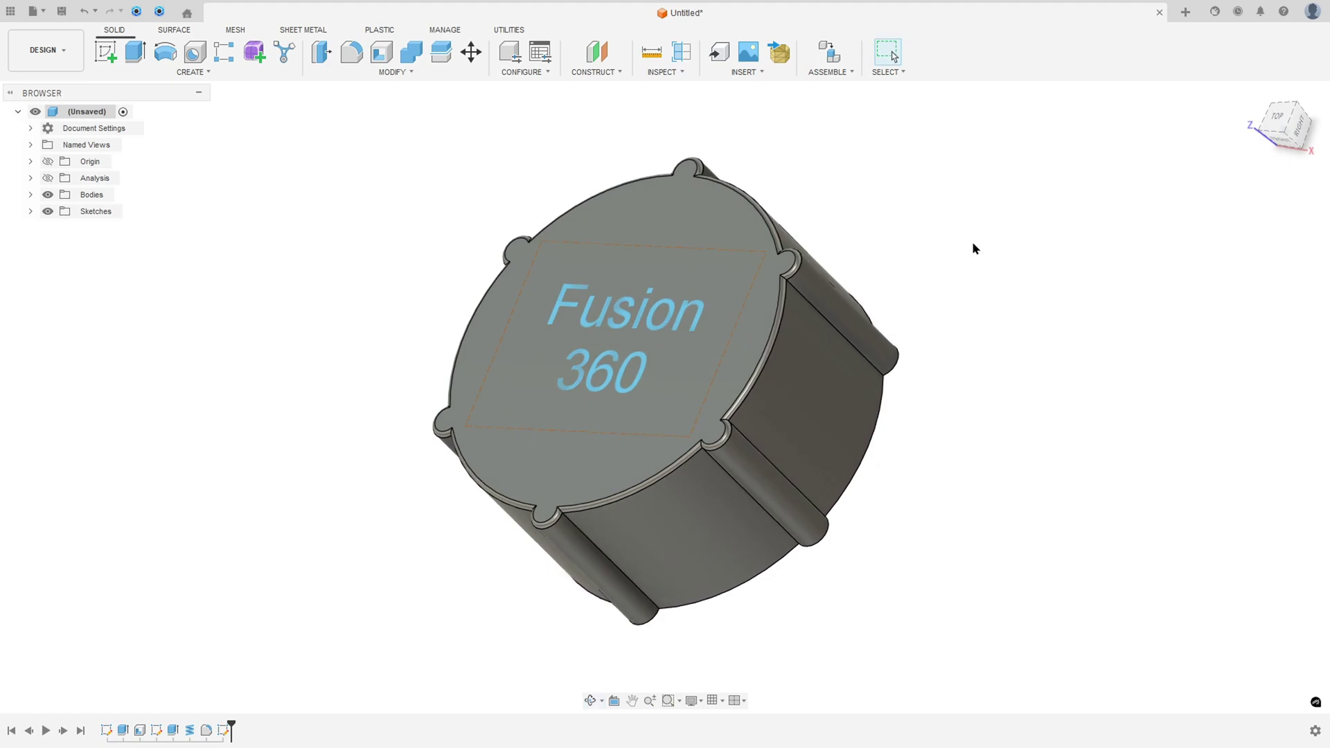
{"action": "left_click", "coordinate": [196, 74]}
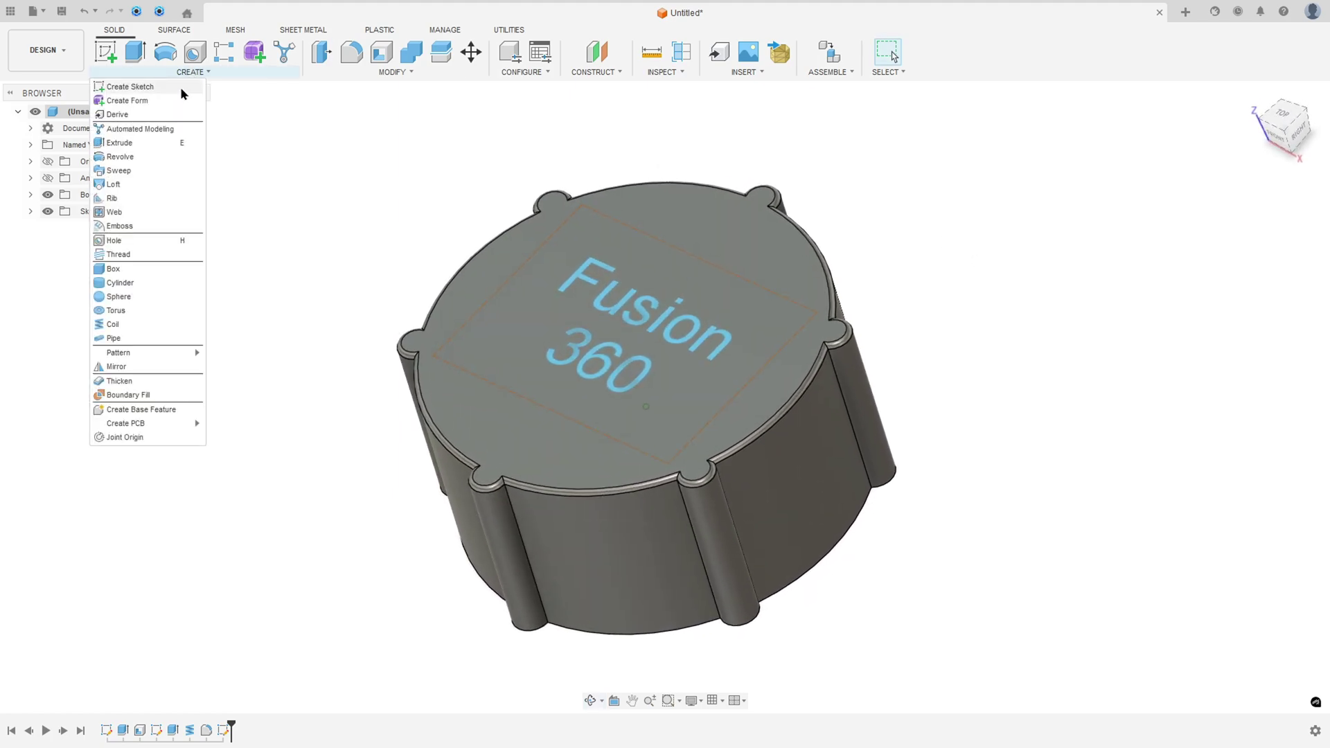
{"action": "left_click", "coordinate": [120, 226]}
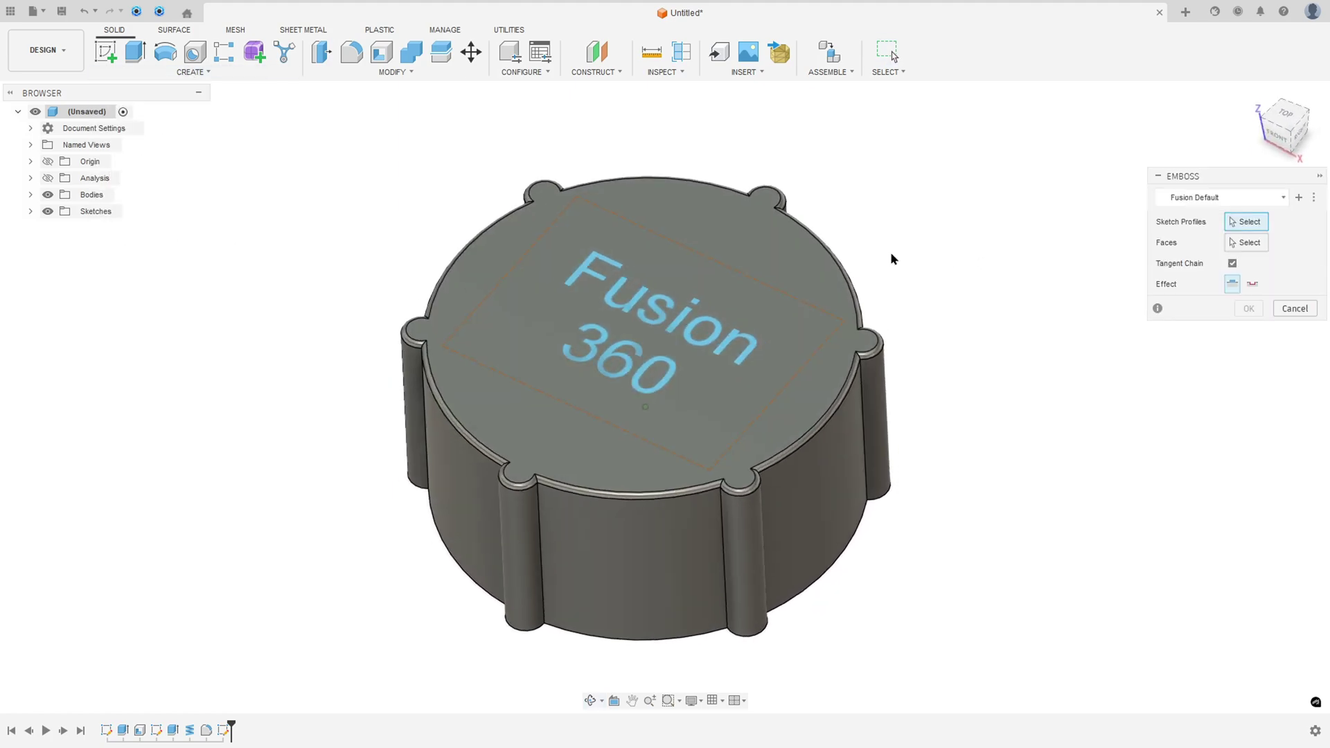
{"action": "left_click", "coordinate": [580, 268]}
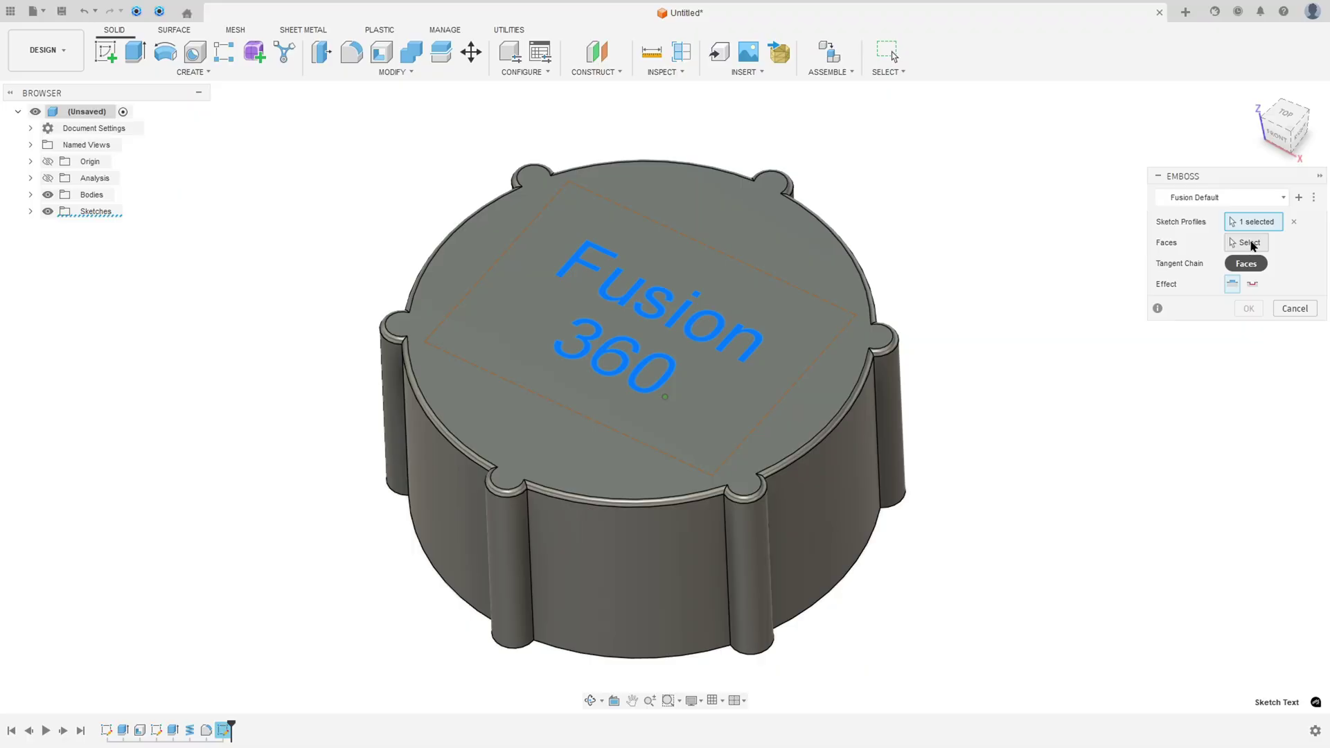
{"action": "left_click", "coordinate": [1250, 246]}
{"action": "left_click", "coordinate": [734, 219]}
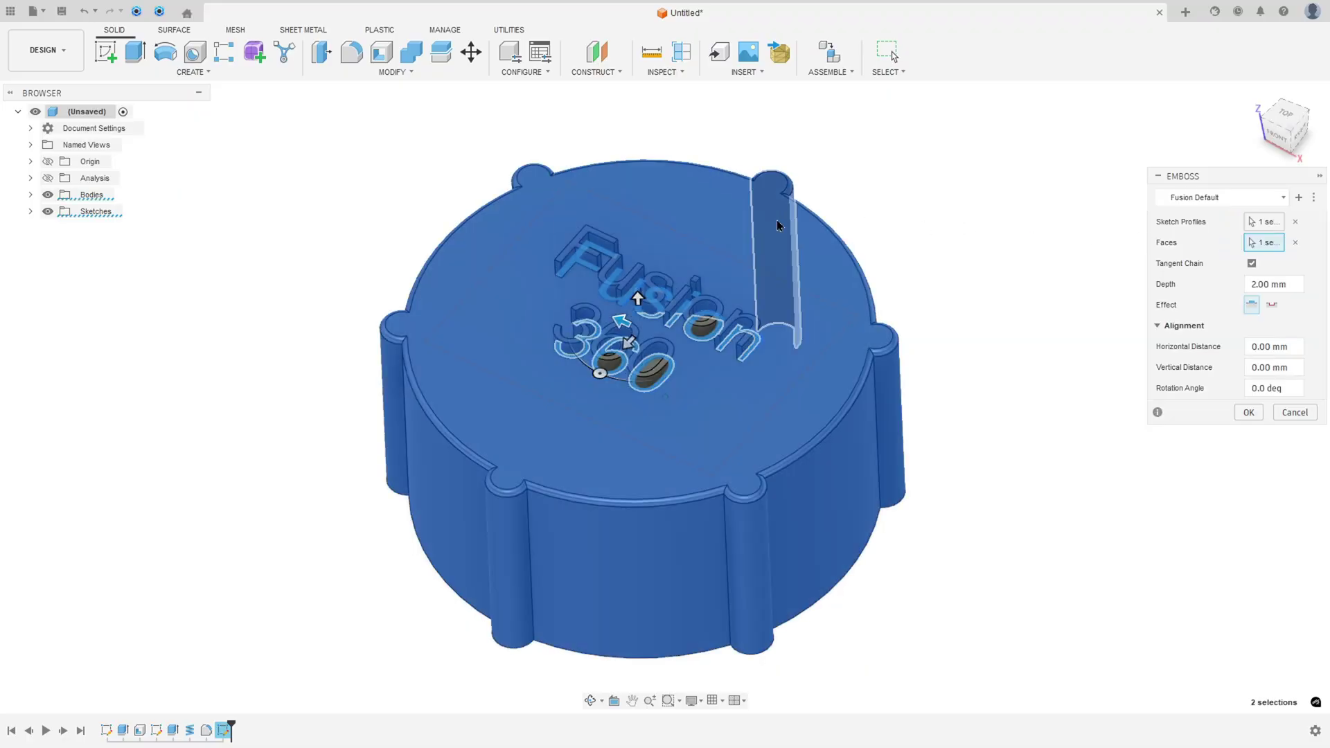
Step: Set the emboss depth to 0.5 mm as a deboss
{"action": "left_click", "coordinate": [1268, 285]}
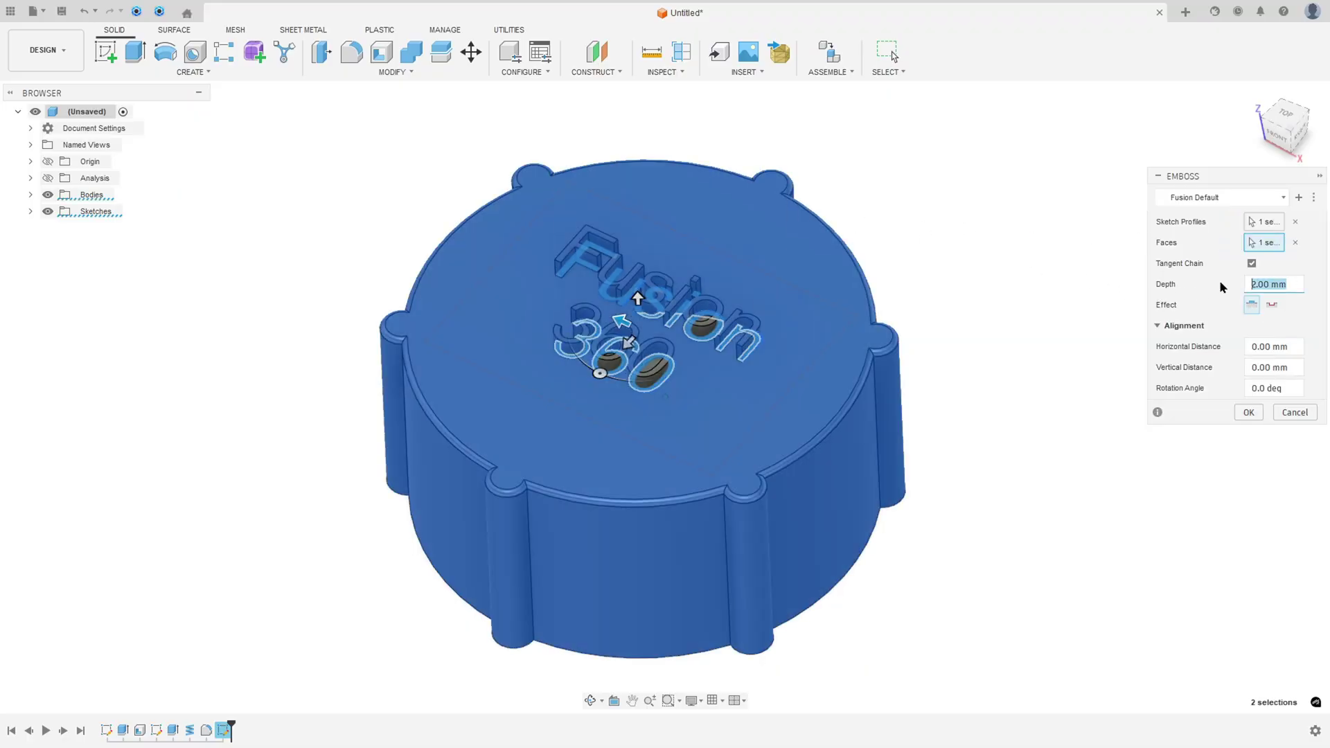
{"action": "type", "text": "0."}
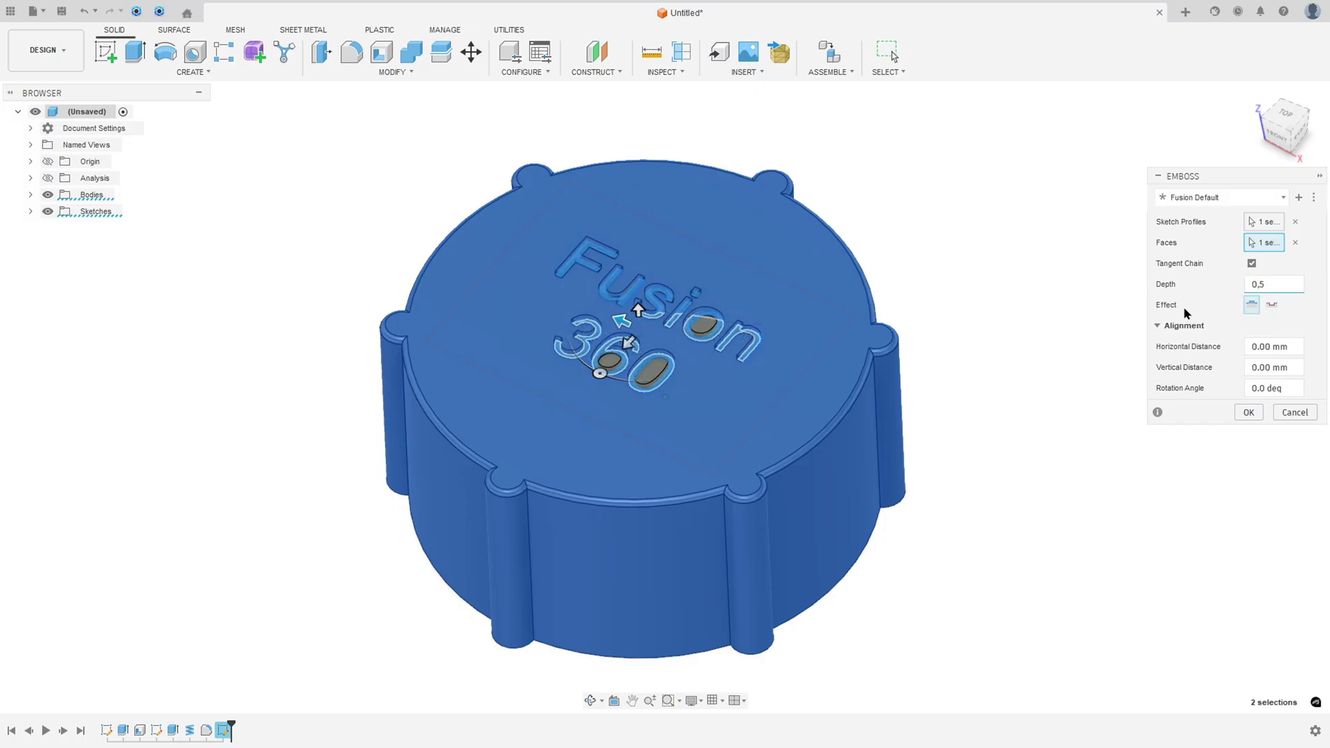
{"action": "left_click", "coordinate": [1273, 306]}
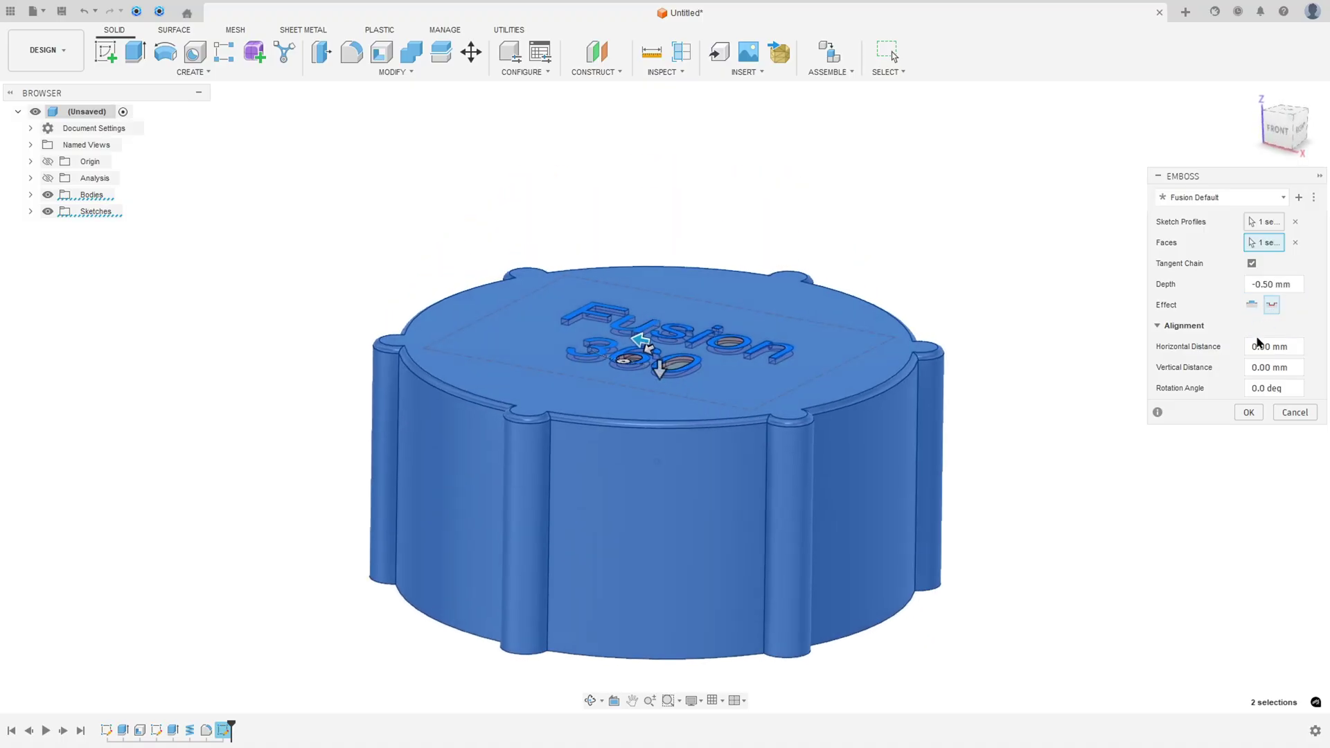